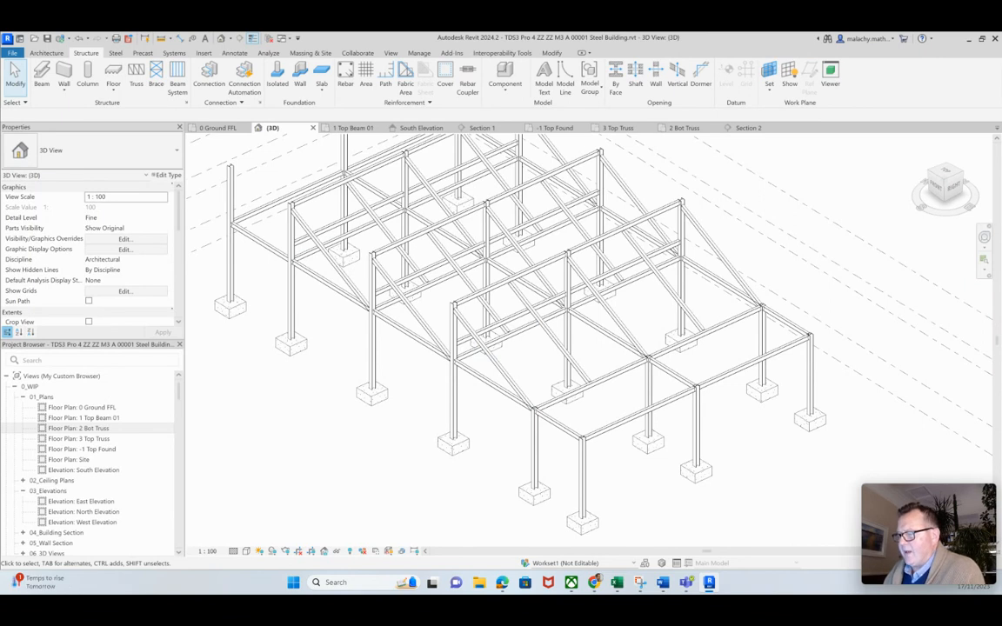
Examine the steel frame in the 3D view and compare it with the section drawings in the South Elevation.
{"action": "scroll", "coordinate": [322, 503], "scroll_direction": "down", "scroll_amount": 4}
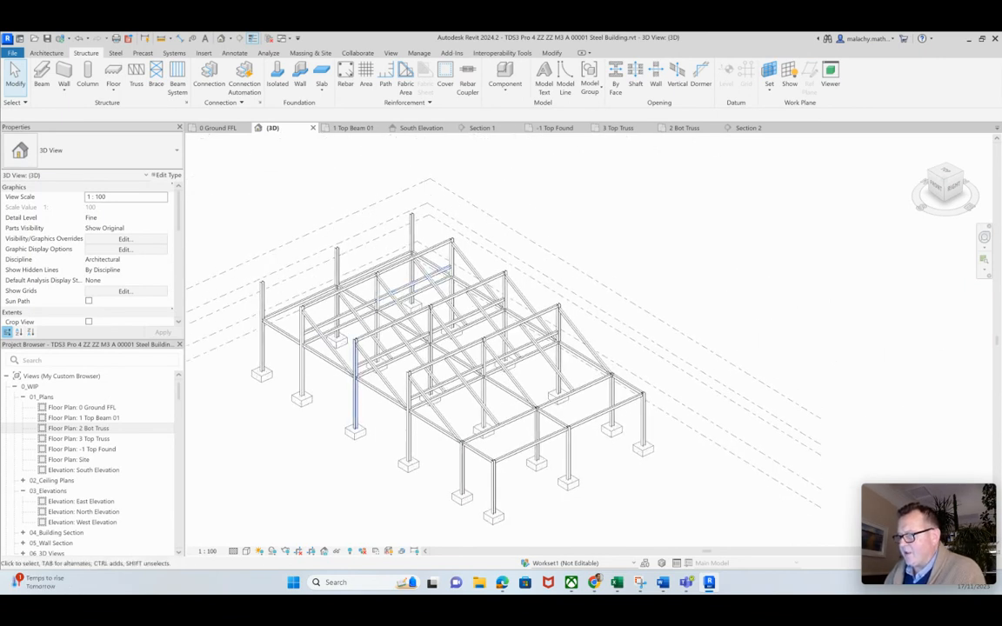
{"action": "scroll", "coordinate": [315, 381], "scroll_direction": "down", "scroll_amount": 1}
{"action": "middle_click_drag", "start_coordinate": [431, 393], "coordinate": [435, 335]}
{"action": "scroll", "coordinate": [435, 337], "scroll_direction": "up", "scroll_amount": 2}
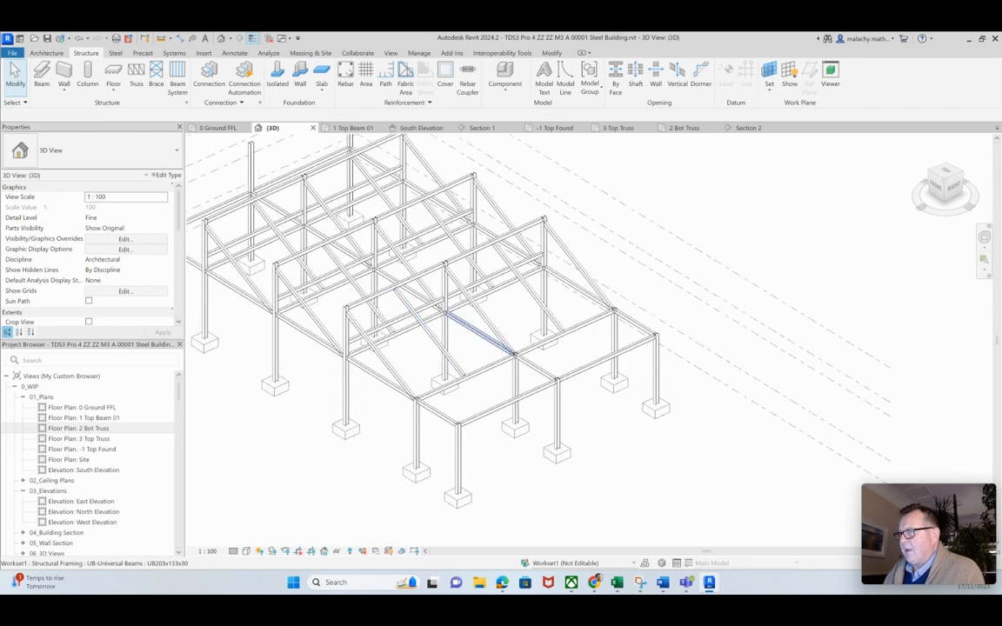
{"action": "left_click", "coordinate": [421, 128]}
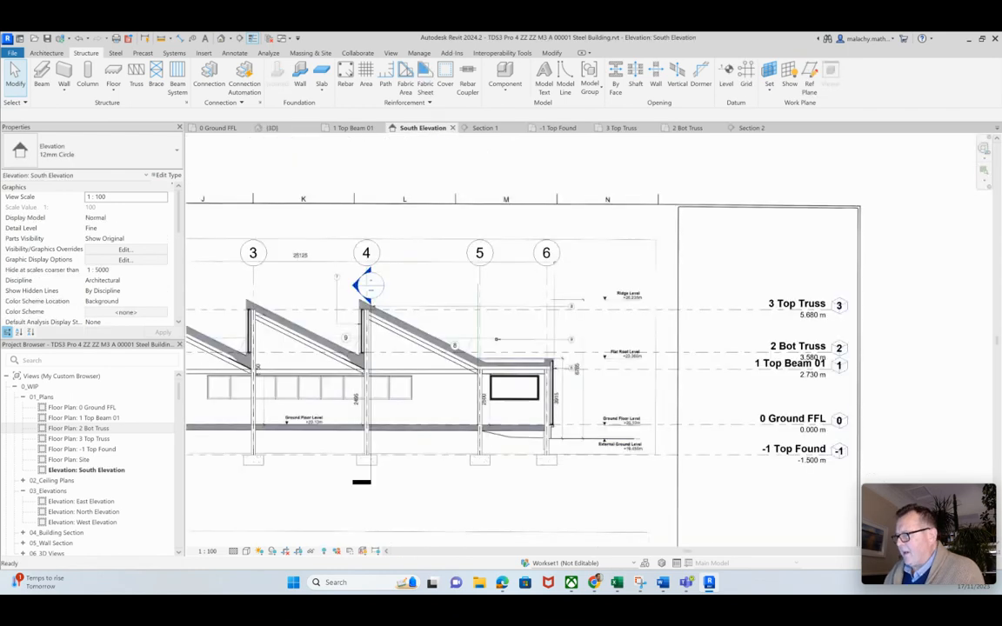
{"action": "scroll", "coordinate": [528, 329], "scroll_direction": "down", "scroll_amount": 6}
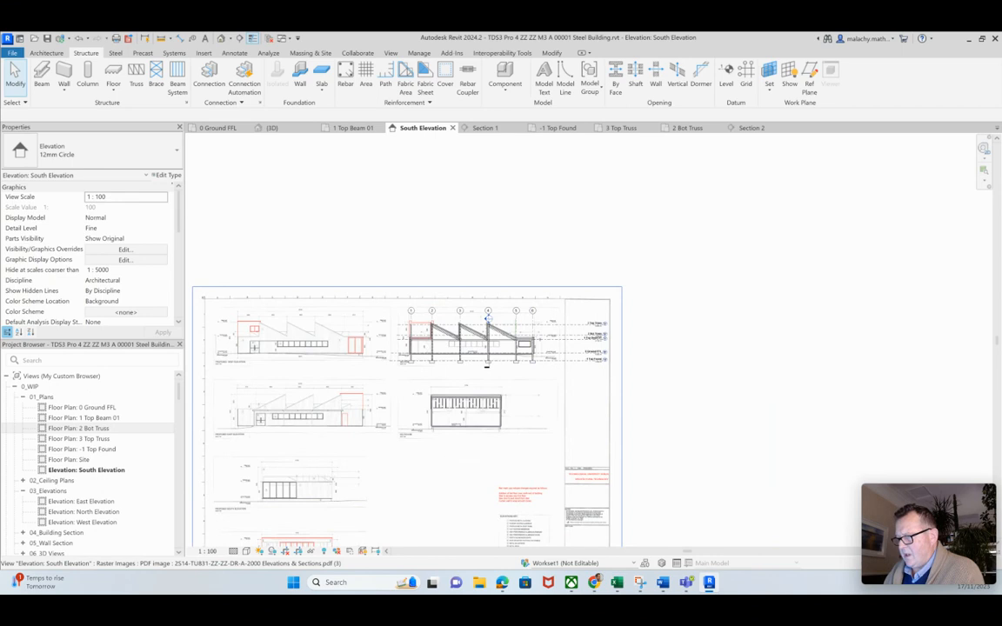
{"action": "scroll", "coordinate": [469, 420], "scroll_direction": "up", "scroll_amount": 6}
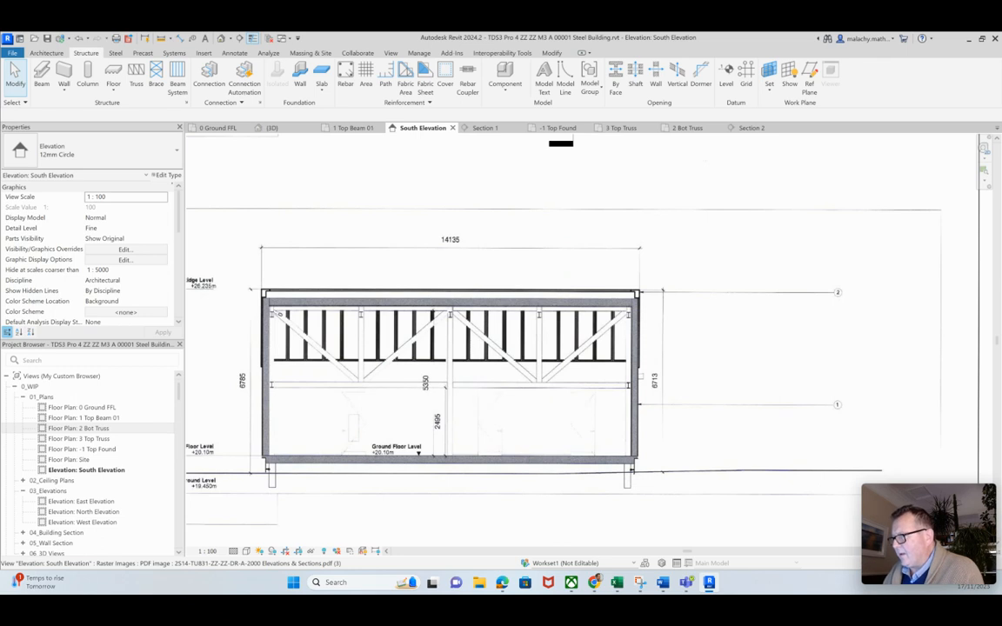
{"action": "scroll", "coordinate": [435, 275], "scroll_direction": "down", "scroll_amount": 3}
{"action": "middle_click_drag", "start_coordinate": [470, 162], "coordinate": [477, 260]}
{"action": "scroll", "coordinate": [478, 260], "scroll_direction": "up", "scroll_amount": 2}
{"action": "scroll", "coordinate": [512, 268], "scroll_direction": "up", "scroll_amount": 3}
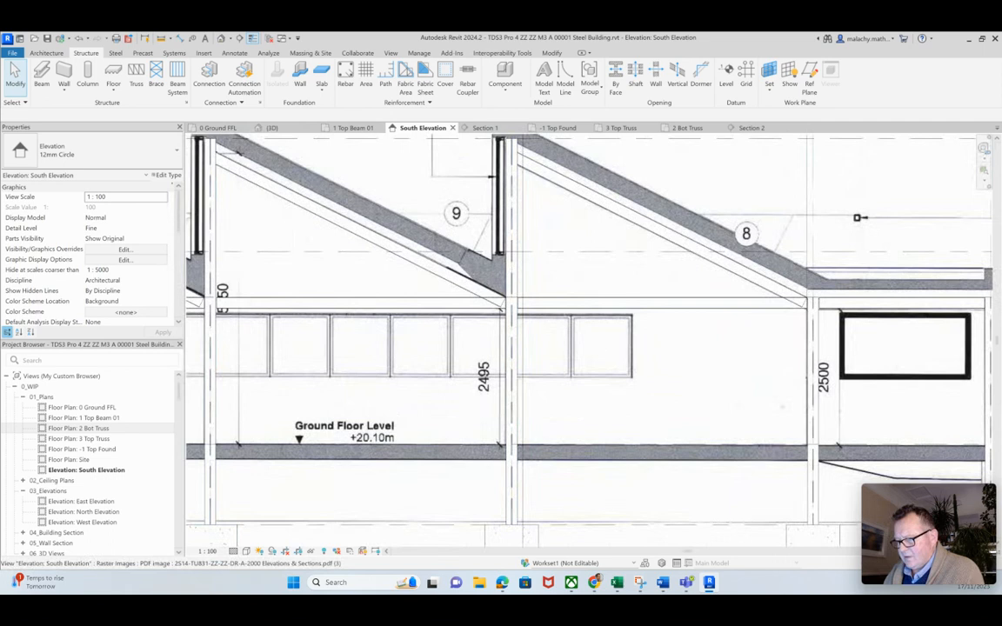
Set the South Elevation's visual style to Wireframe and inspect the sloping roof beams and columns around grids 4 to 6.
{"action": "left_click", "coordinate": [246, 552]}
{"action": "left_click", "coordinate": [264, 493]}
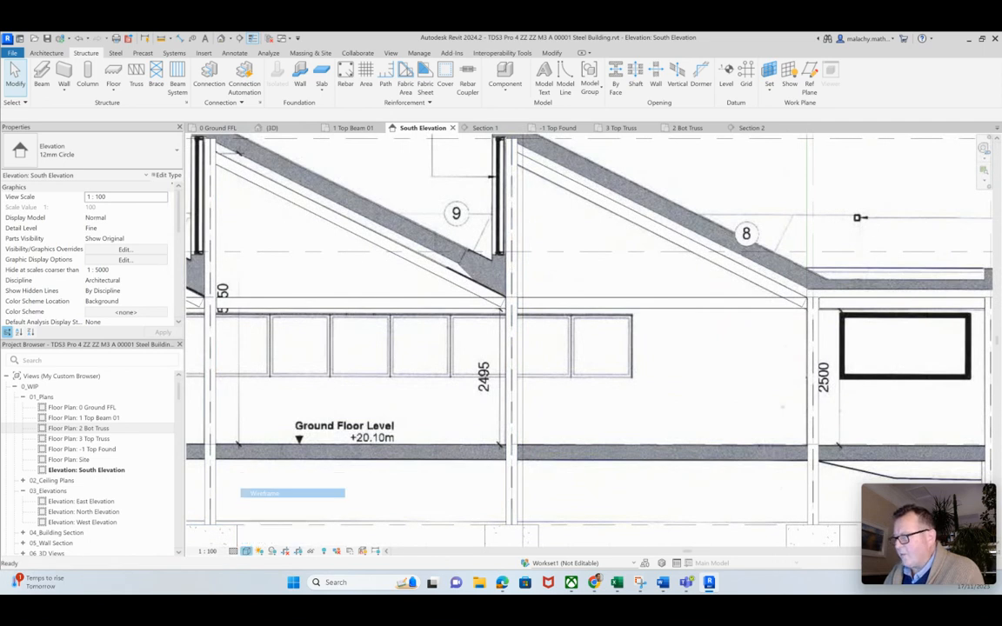
{"action": "middle_click_drag", "start_coordinate": [557, 344], "coordinate": [442, 350]}
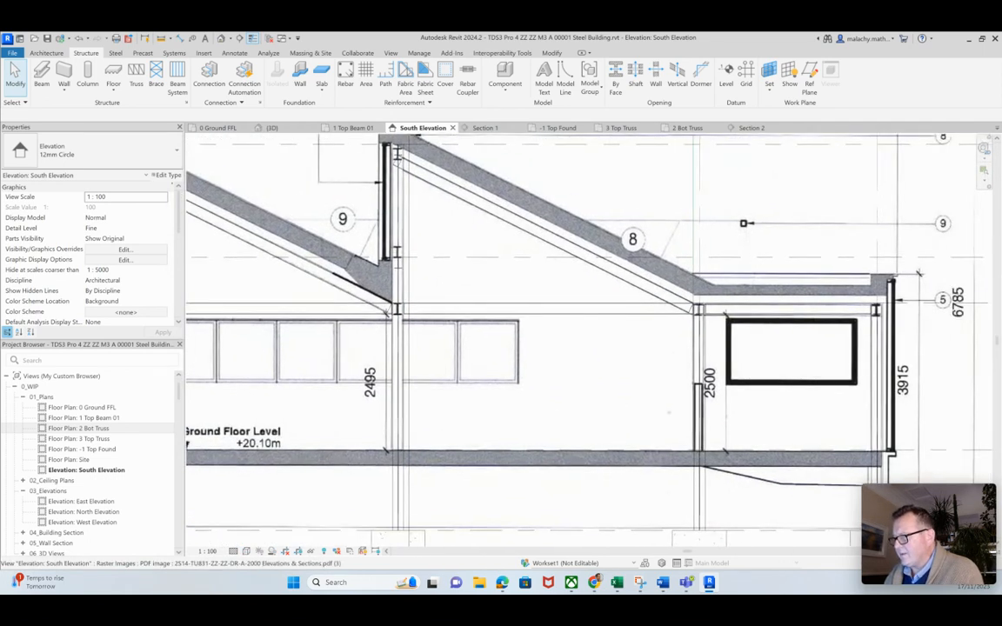
{"action": "scroll", "coordinate": [461, 261], "scroll_direction": "down", "scroll_amount": 6}
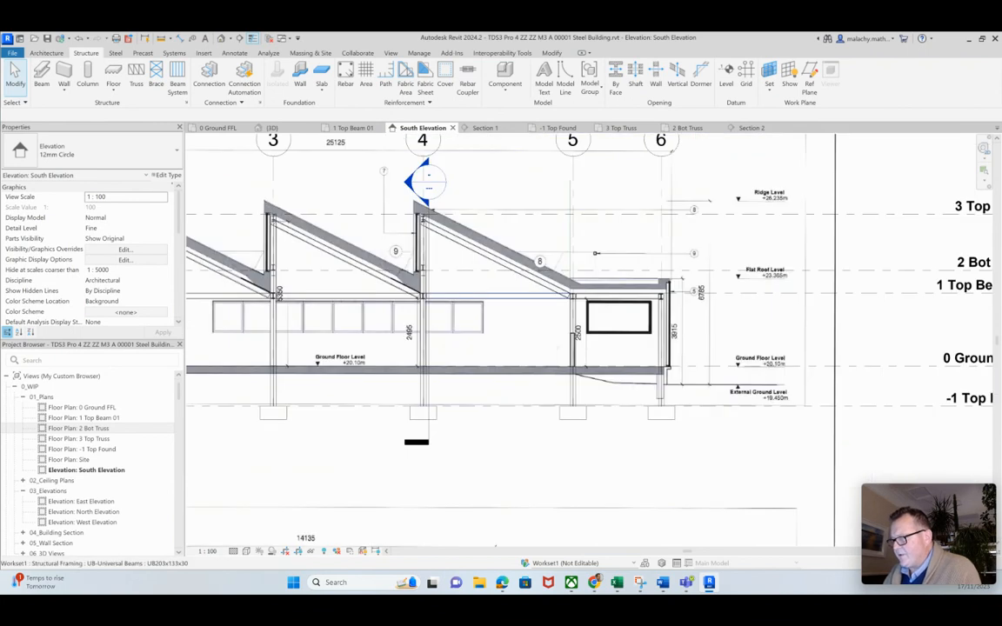
{"action": "scroll", "coordinate": [444, 442], "scroll_direction": "up", "scroll_amount": 6}
{"action": "scroll", "coordinate": [452, 413], "scroll_direction": "down", "scroll_amount": 5}
{"action": "middle_click_drag", "start_coordinate": [452, 405], "coordinate": [426, 541]}
{"action": "scroll", "coordinate": [449, 289], "scroll_direction": "up", "scroll_amount": 6}
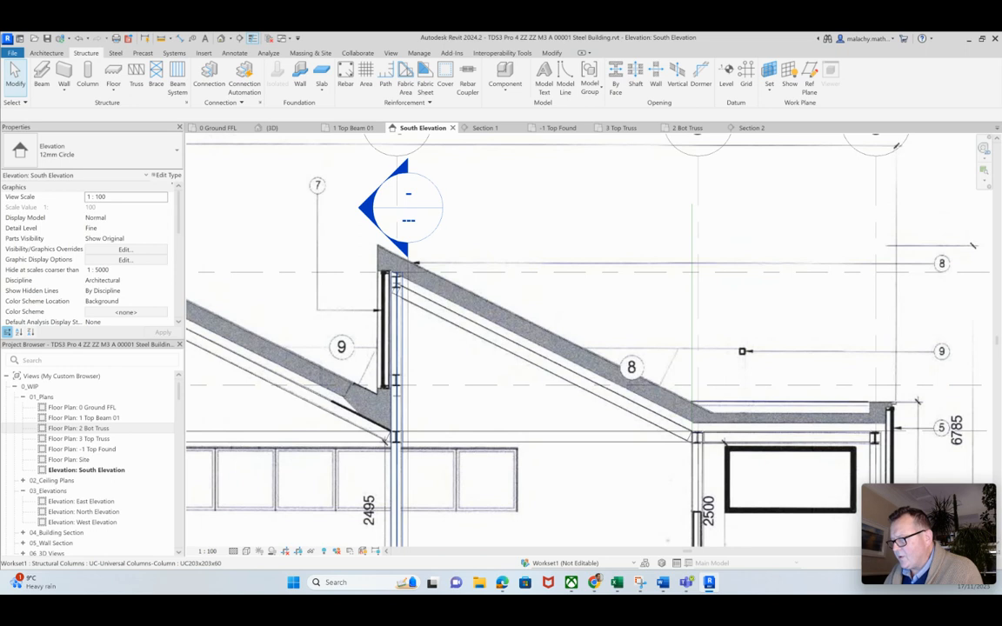
Check the 2 Bot Truss and 3 Top Truss levels against the roof section in the South Elevation.
{"action": "left_click", "coordinate": [972, 246]}
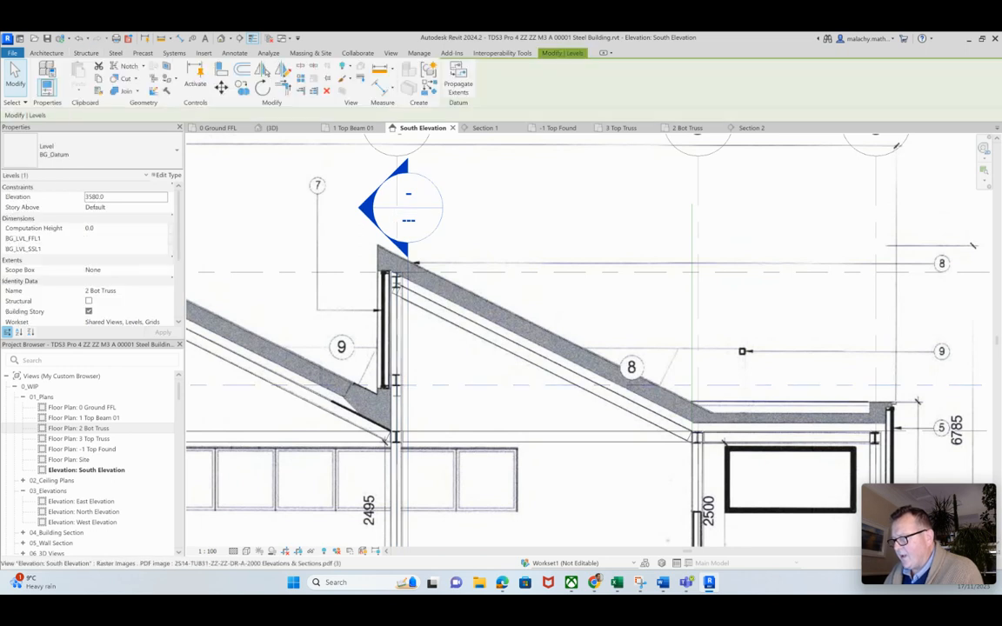
{"action": "left_click", "coordinate": [973, 246]}
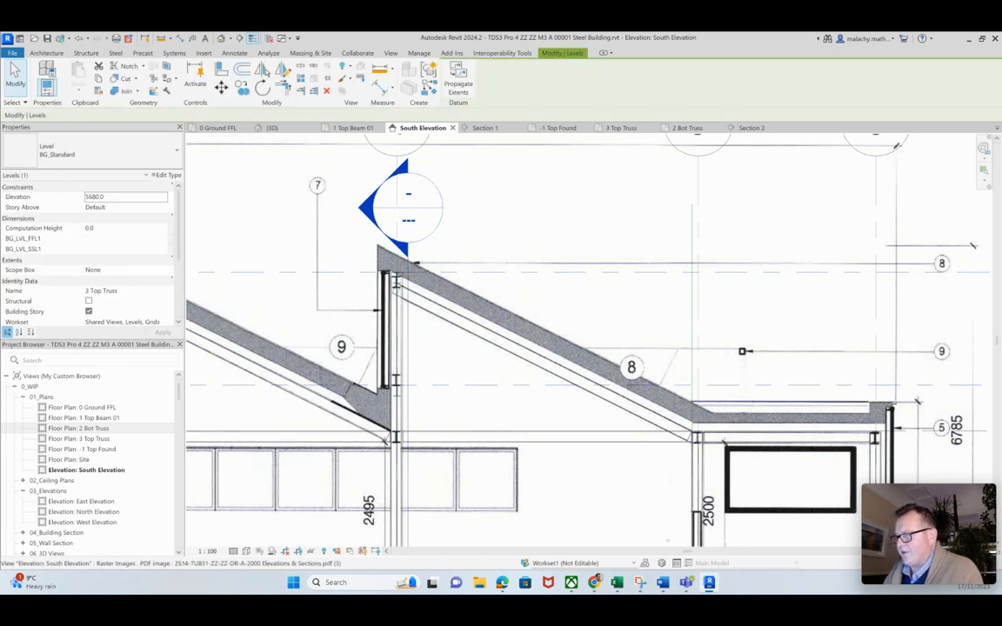
{"action": "scroll", "coordinate": [972, 246], "scroll_direction": "down", "scroll_amount": 3}
{"action": "scroll", "coordinate": [976, 252], "scroll_direction": "up", "scroll_amount": 3}
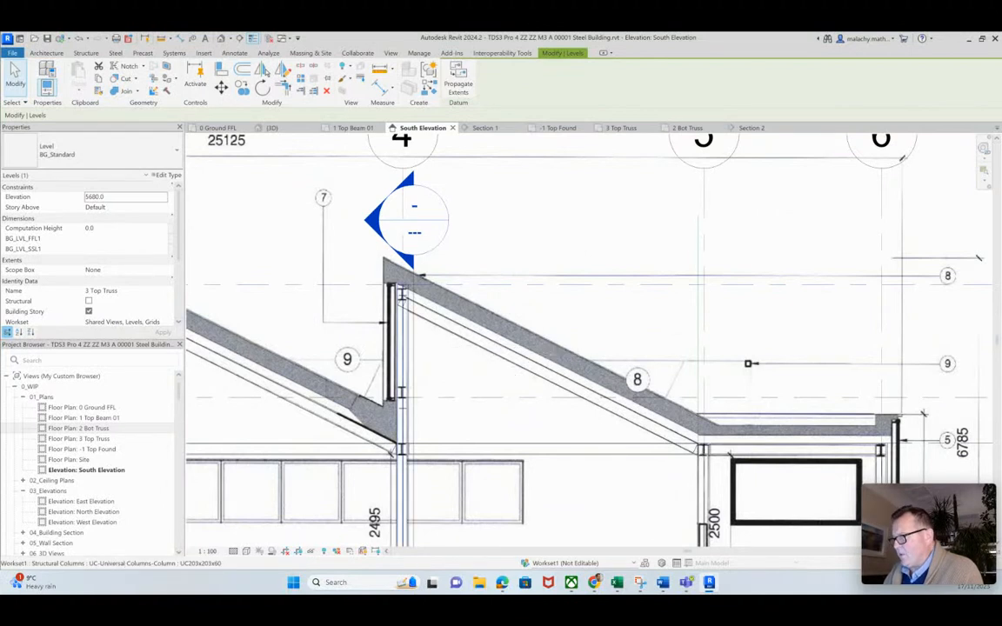
{"action": "scroll", "coordinate": [444, 218], "scroll_direction": "down", "scroll_amount": 1}
{"action": "scroll", "coordinate": [453, 239], "scroll_direction": "down", "scroll_amount": 3}
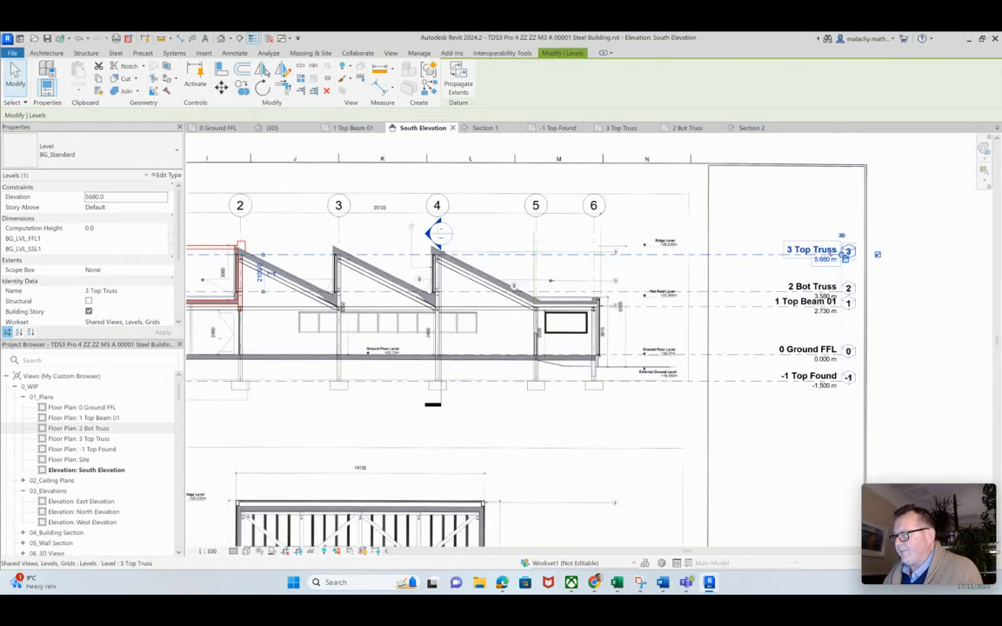
Return to the 3D view and open the type properties of the sloping UB203x133x30 beam at the near edge of the last truss bay.
{"action": "left_click", "coordinate": [275, 128]}
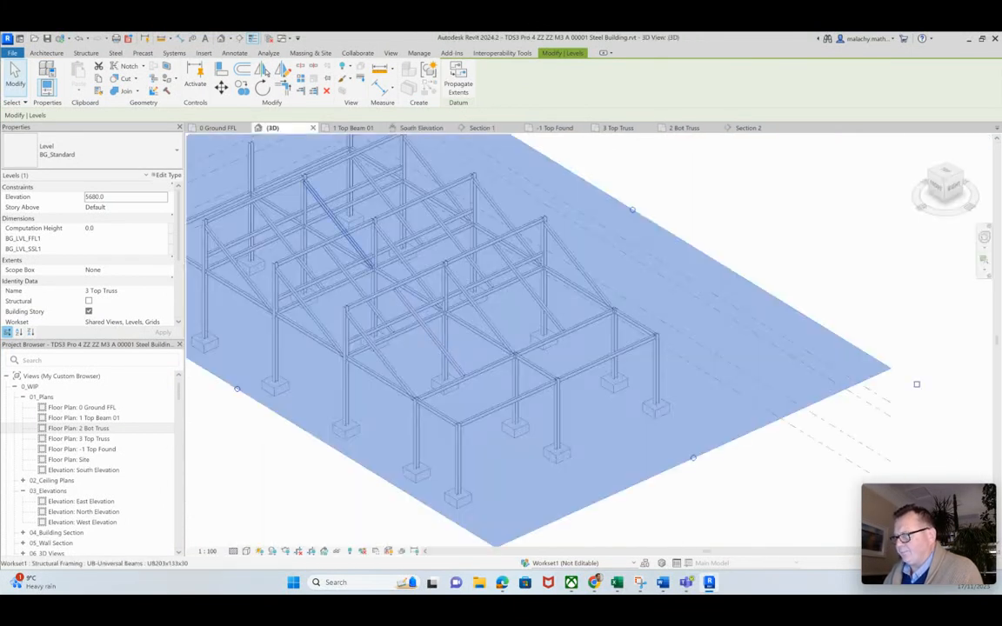
{"action": "key", "text": "Escape"}
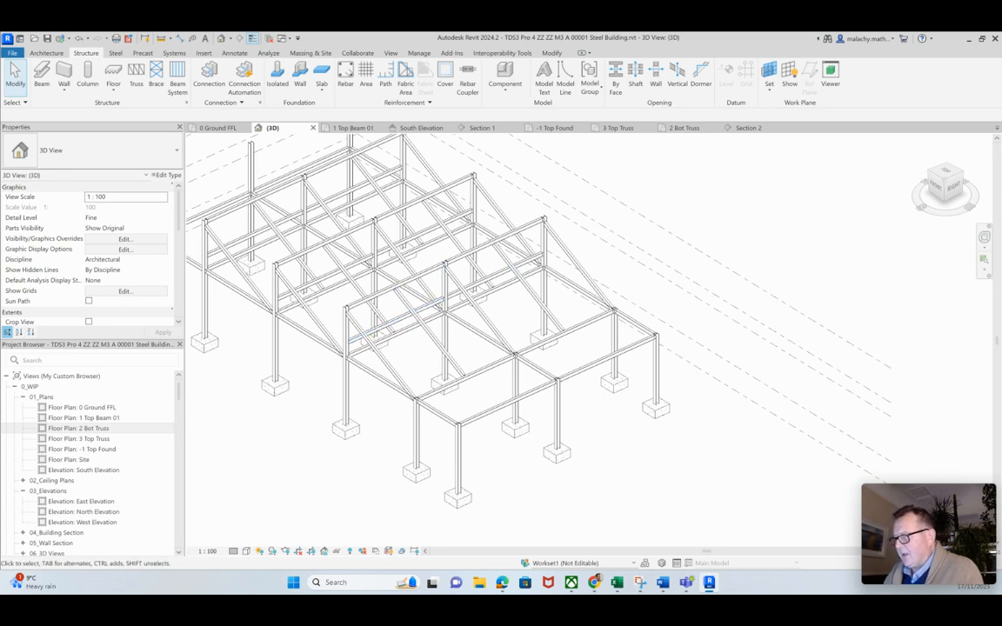
{"action": "left_click", "coordinate": [376, 348]}
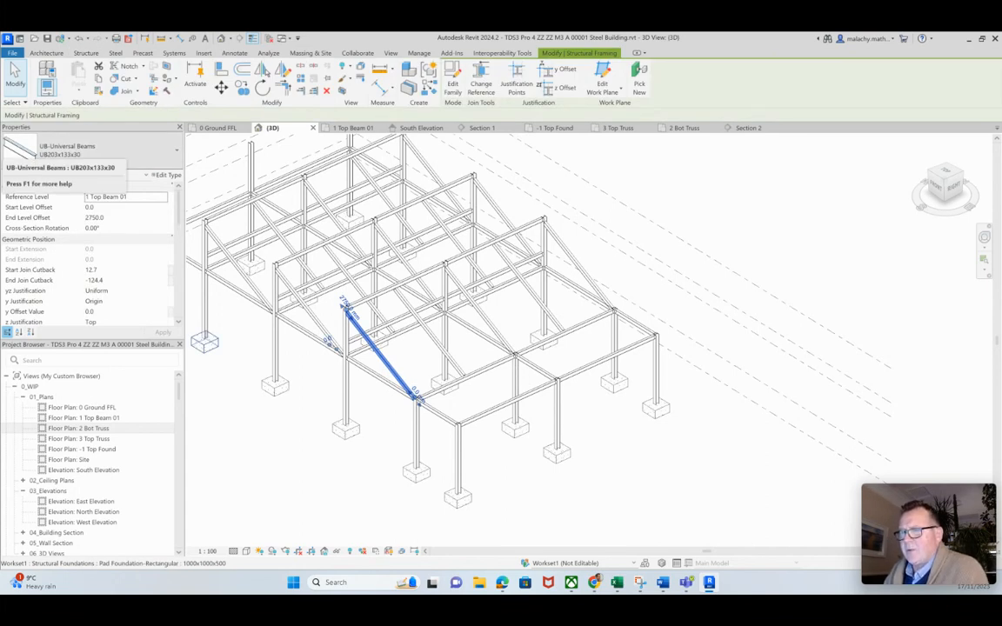
{"action": "left_click", "coordinate": [167, 175]}
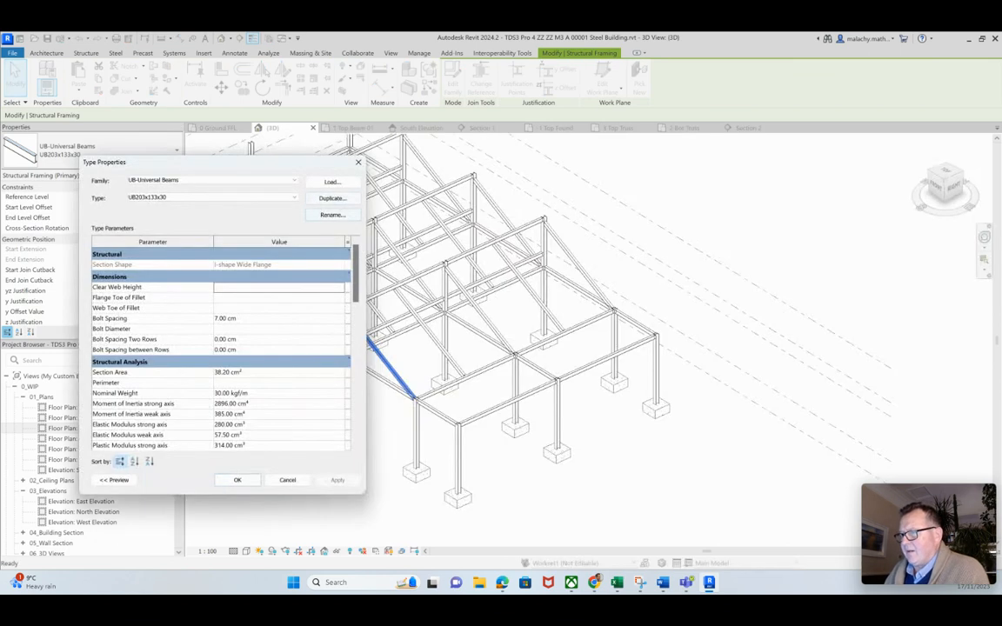
Duplicate the universal beam type under the name UB203x203x30.
{"action": "left_click", "coordinate": [332, 198]}
{"action": "left_click", "coordinate": [208, 319]}
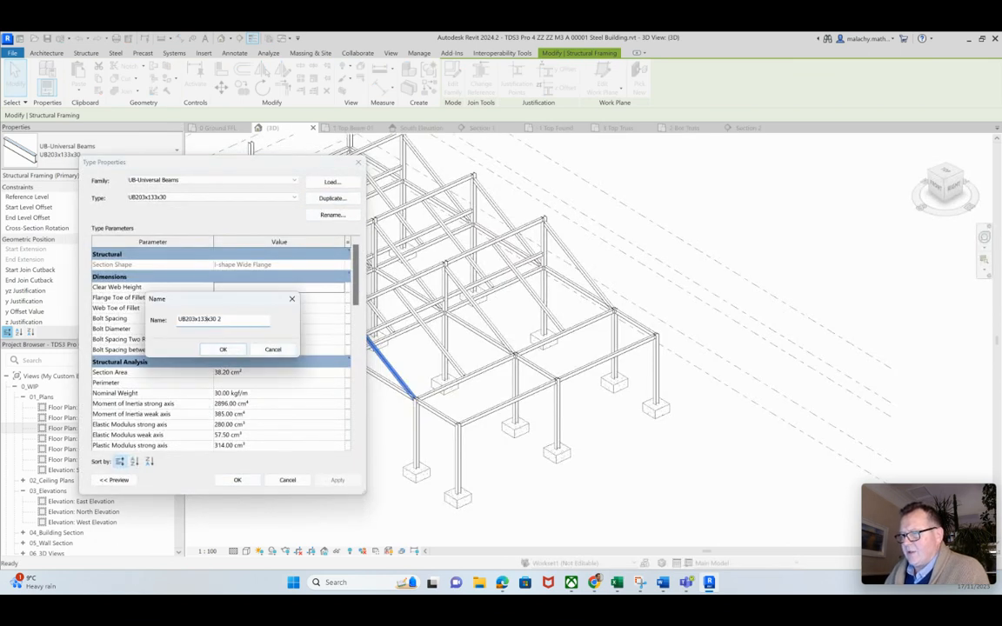
{"action": "key", "text": "BackSpace"}
{"action": "key", "text": "BackSpace"}
{"action": "key", "text": "BackSpace"}
{"action": "key", "text": "BackSpace"}
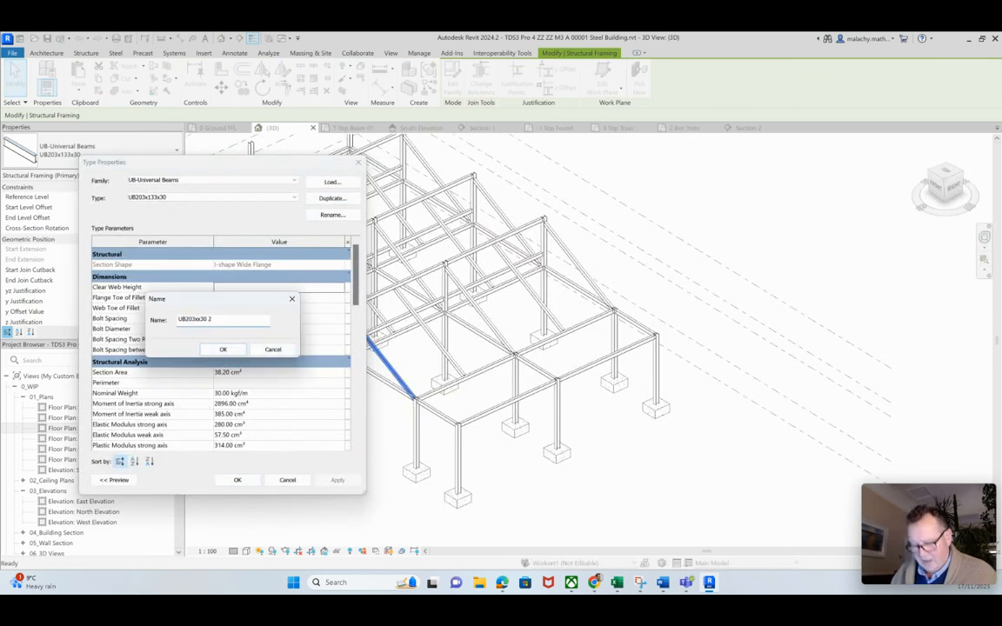
{"action": "type", "text": "20"}
{"action": "type", "text": "33x"}
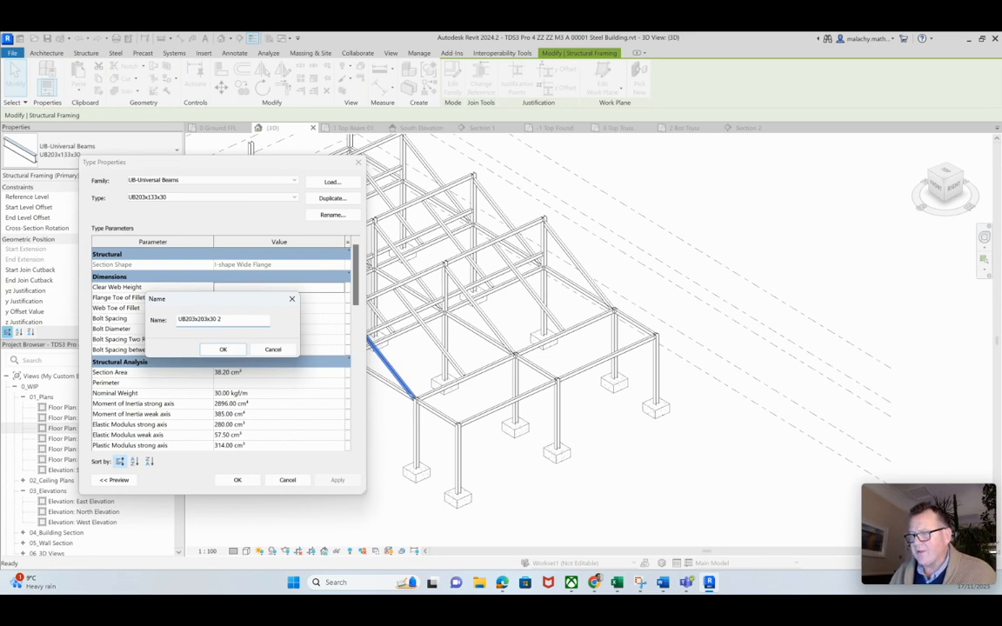
{"action": "key", "text": "BackSpace"}
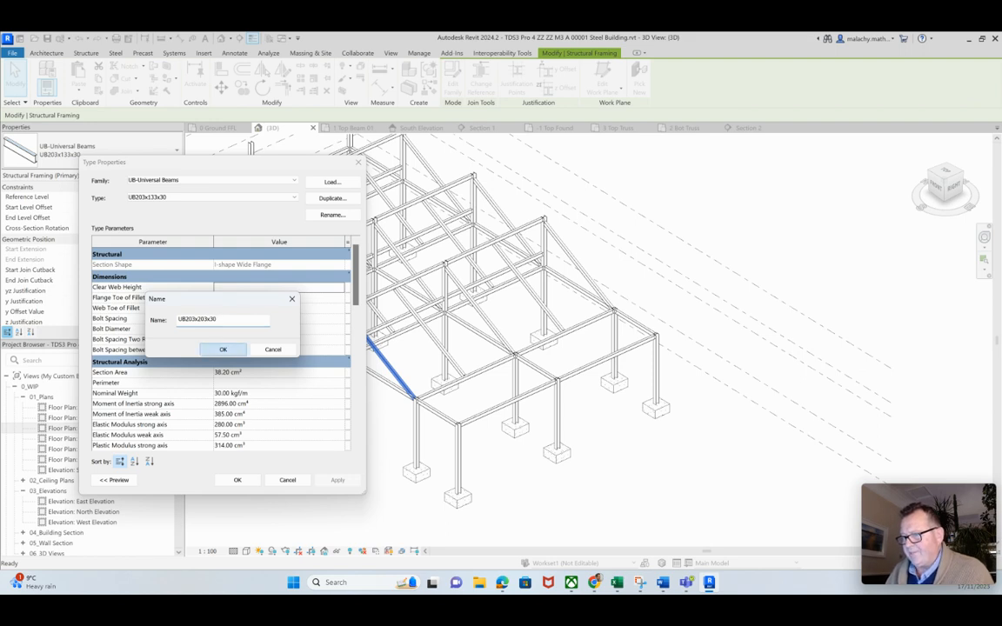
{"action": "left_click", "coordinate": [222, 348]}
Set the new beam type's section width to 20.68 cm, matching its height, and apply it to the sloping beam.
{"action": "scroll", "coordinate": [220, 348], "scroll_direction": "down", "scroll_amount": 5}
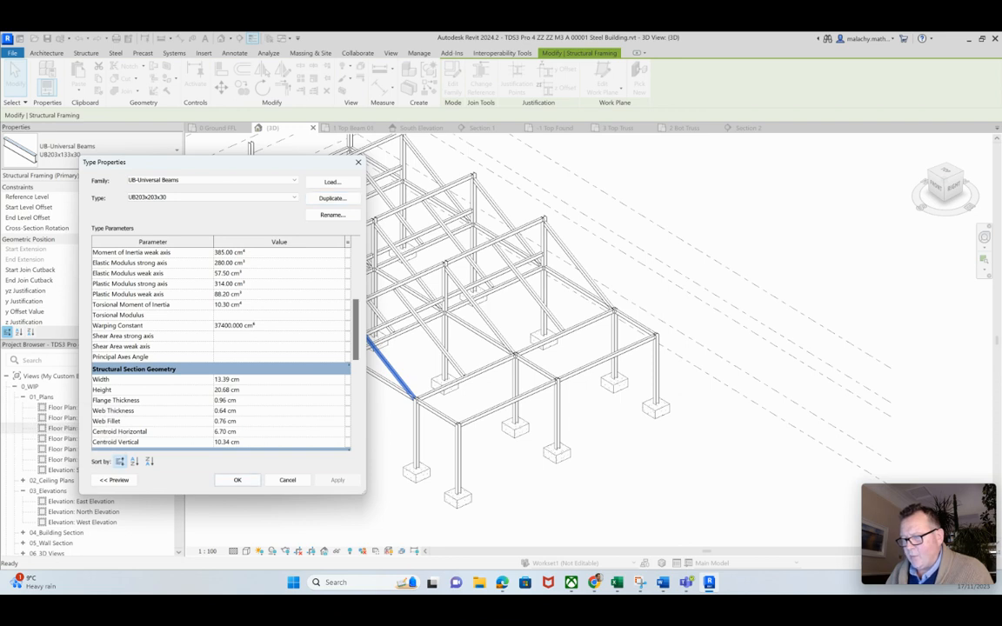
{"action": "left_click_drag", "start_coordinate": [230, 390], "coordinate": [213, 390]}
{"action": "key", "text": "ctrl+c"}
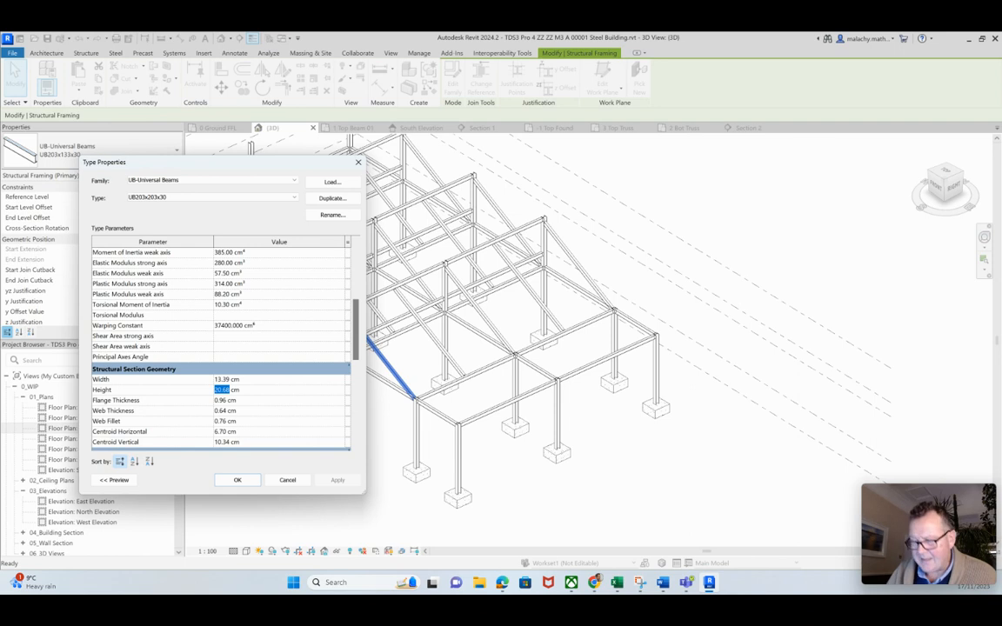
{"action": "left_click_drag", "start_coordinate": [230, 379], "coordinate": [214, 379]}
{"action": "key", "text": "ctrl+v"}
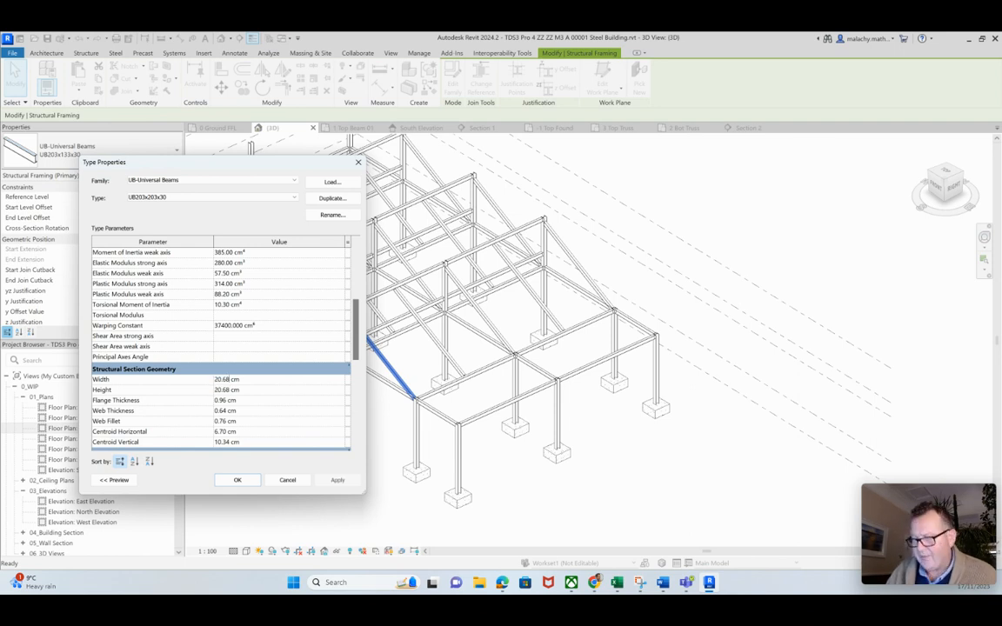
{"action": "left_click", "coordinate": [337, 480]}
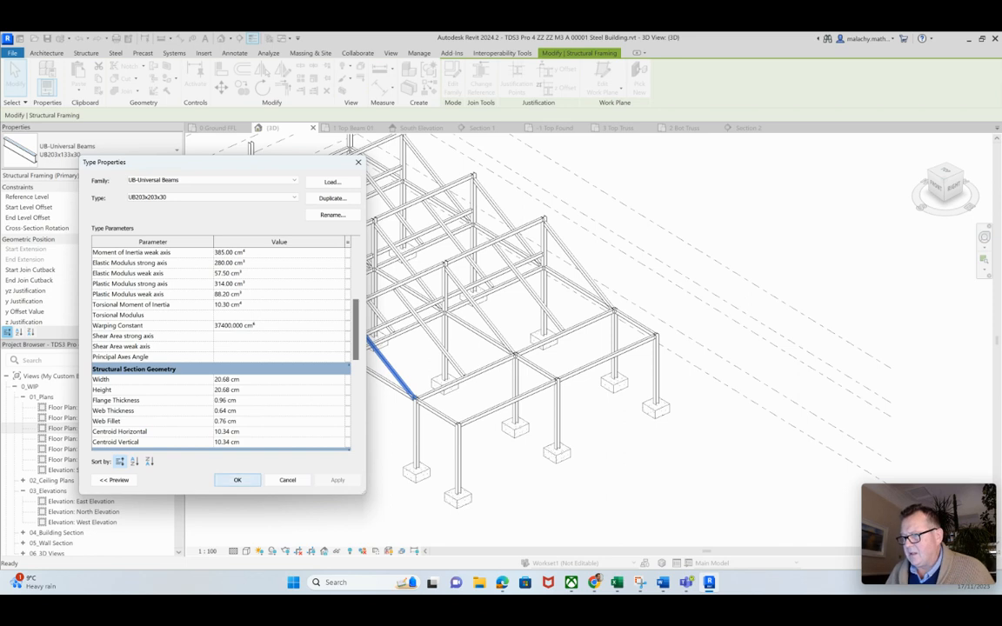
{"action": "left_click", "coordinate": [237, 480]}
{"action": "scroll", "coordinate": [339, 357], "scroll_direction": "up", "scroll_amount": 5}
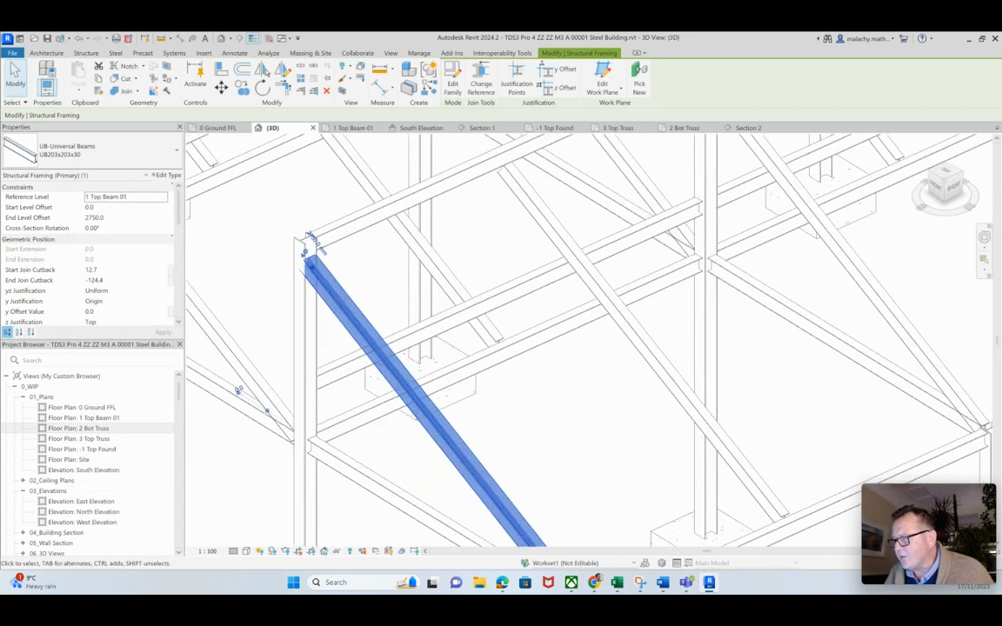
{"action": "key", "text": "Escape"}
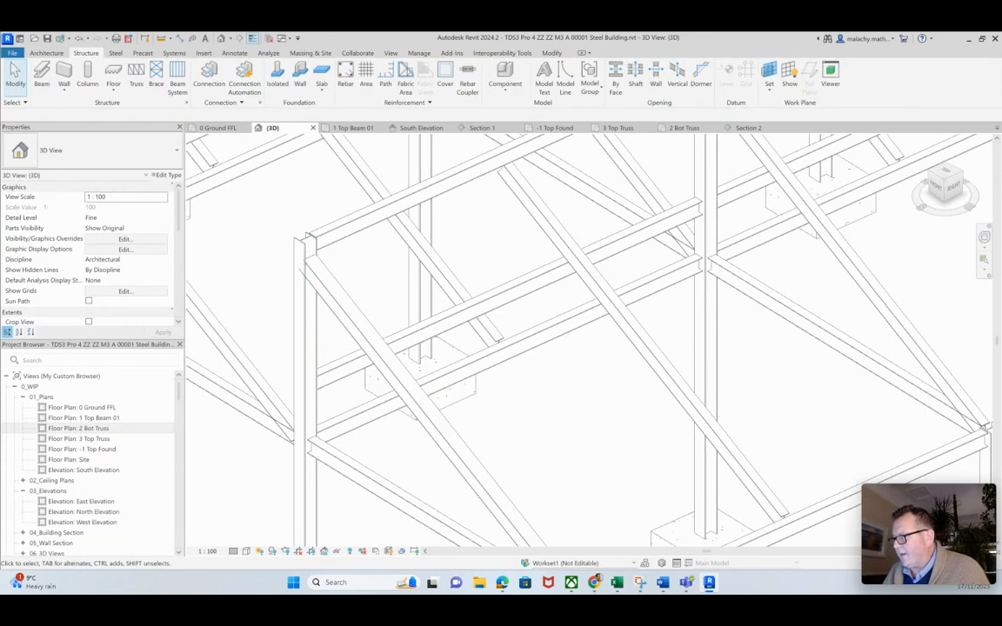
Change all UB203x133x30 beams visible in the 3D view to the UB203x203x30 type.
{"action": "right_click", "coordinate": [646, 345]}
{"action": "mouse_move", "coordinate": [690, 366]}
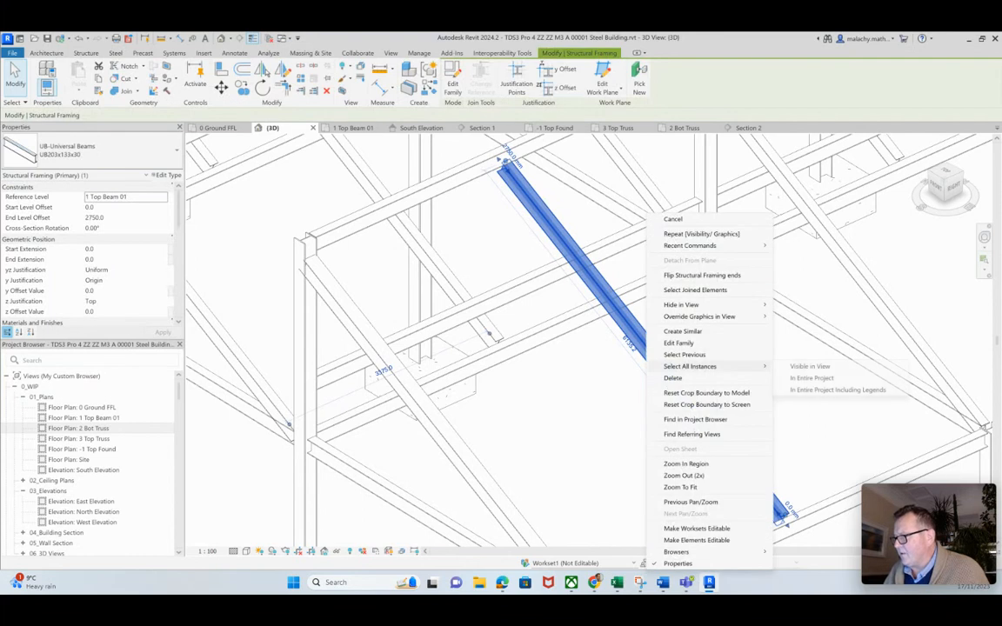
{"action": "left_click", "coordinate": [809, 366]}
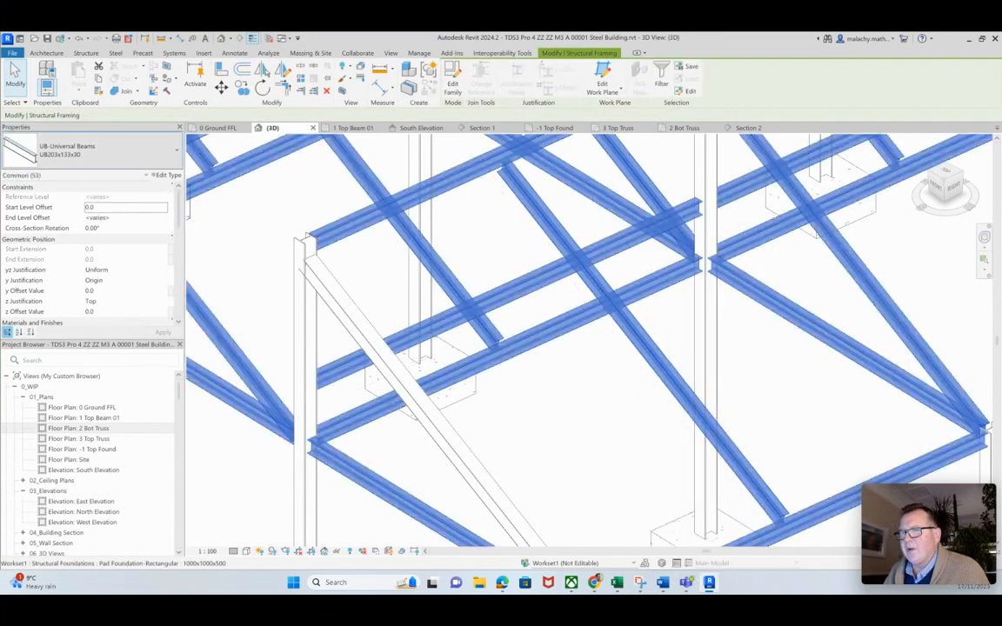
{"action": "left_click", "coordinate": [109, 151]}
{"action": "left_click", "coordinate": [42, 300]}
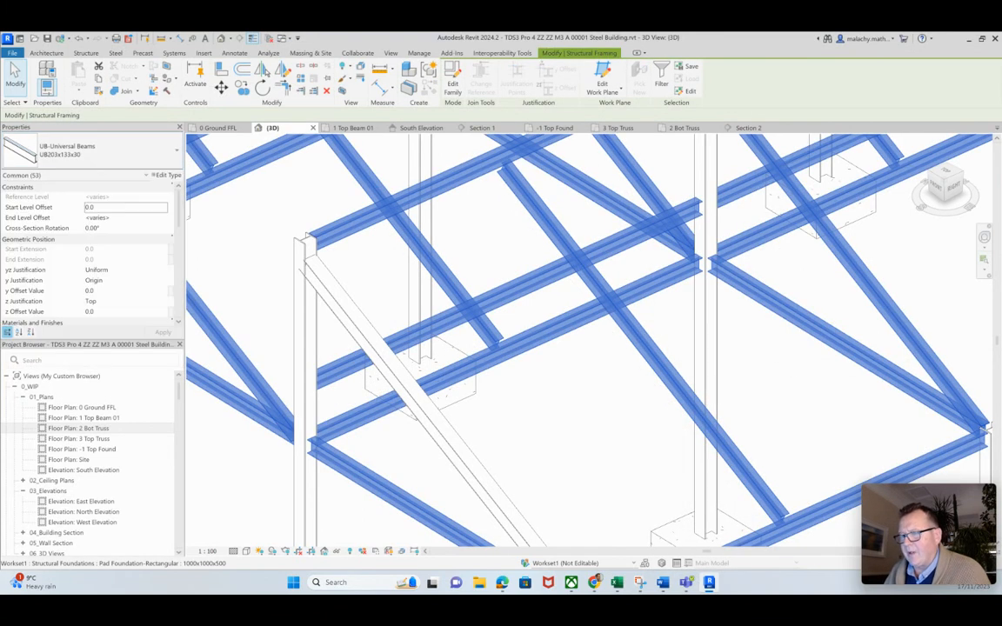
{"action": "left_click", "coordinate": [530, 409]}
{"action": "scroll", "coordinate": [530, 409], "scroll_direction": "down", "scroll_amount": 5}
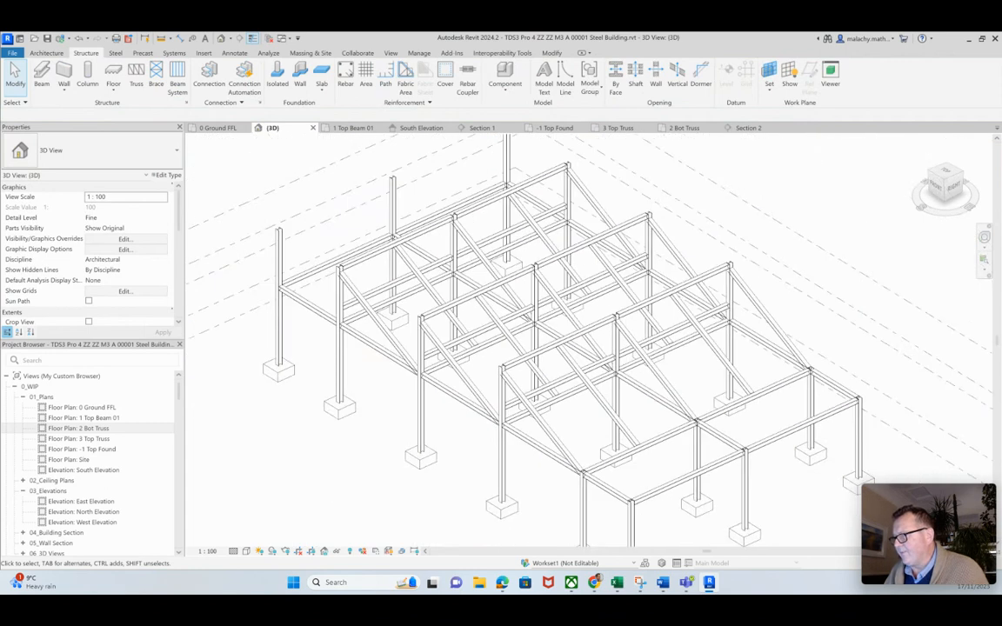
{"action": "middle_click_drag", "start_coordinate": [478, 402], "coordinate": [422, 409]}
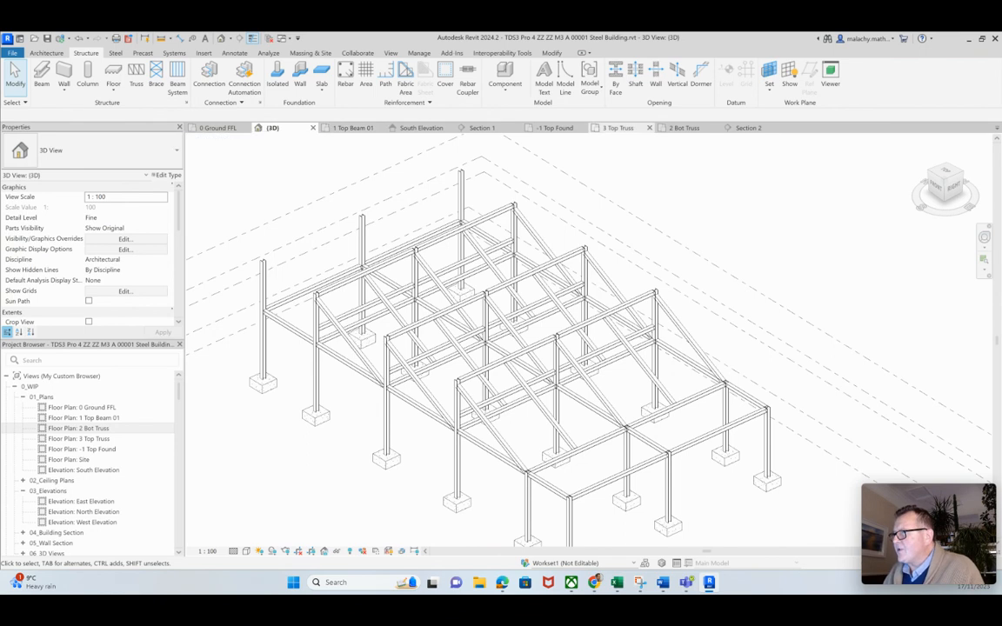
Place a vertical UC203x203x60 column on the 2 Bot Truss plan where grid 4 meets the beam midway between grids A and B.
{"action": "left_click", "coordinate": [684, 128]}
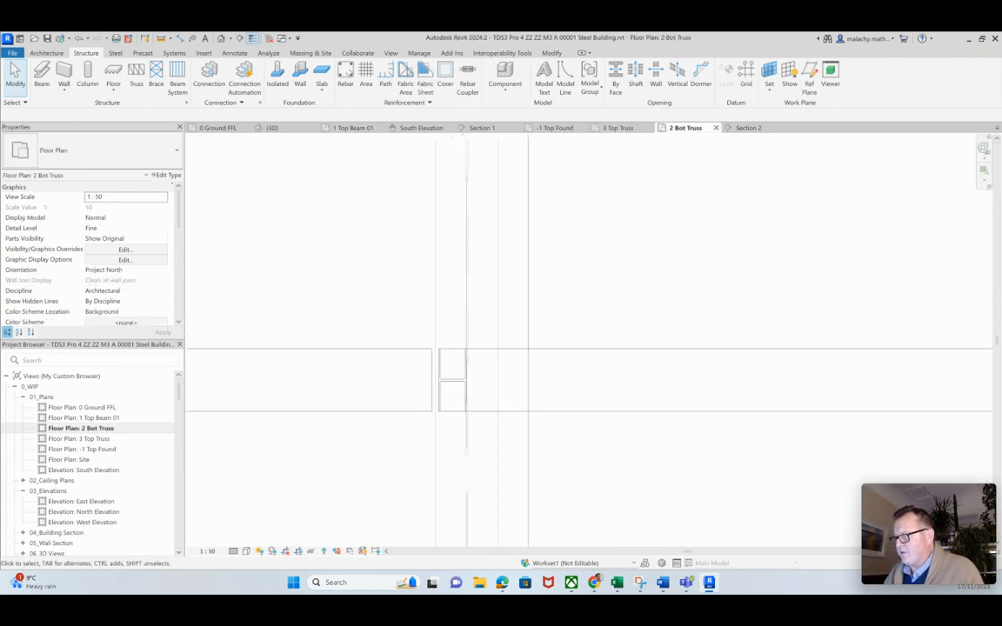
{"action": "scroll", "coordinate": [492, 387], "scroll_direction": "down", "scroll_amount": 2}
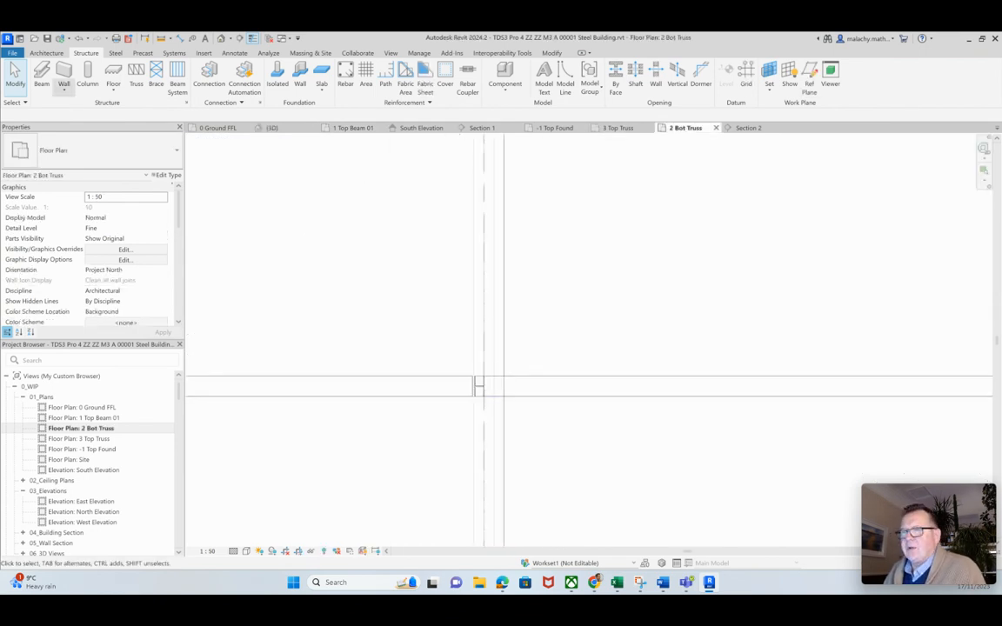
{"action": "left_click", "coordinate": [87, 77]}
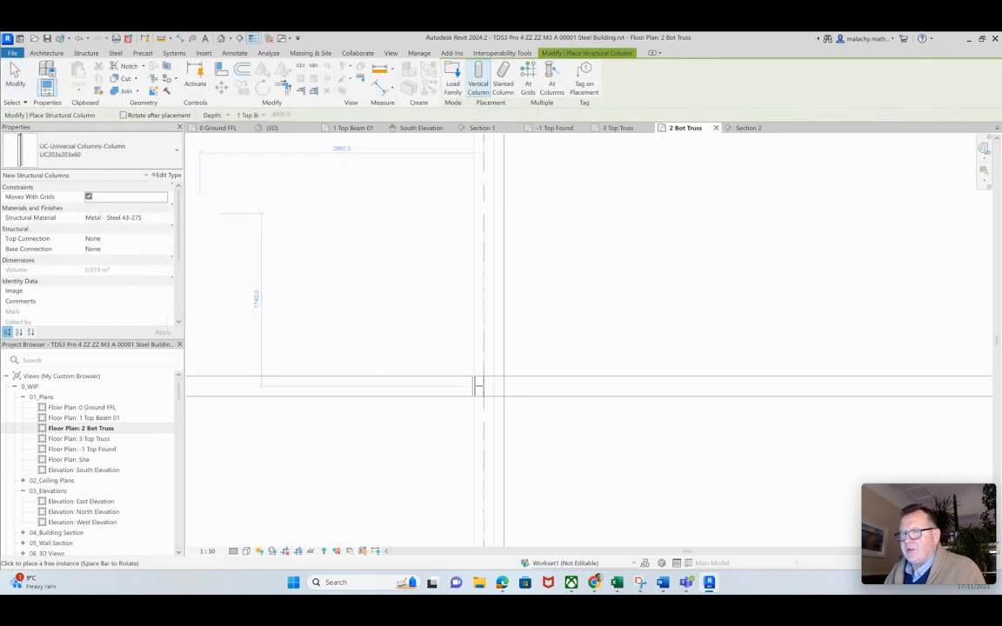
{"action": "scroll", "coordinate": [504, 418], "scroll_direction": "up", "scroll_amount": 3}
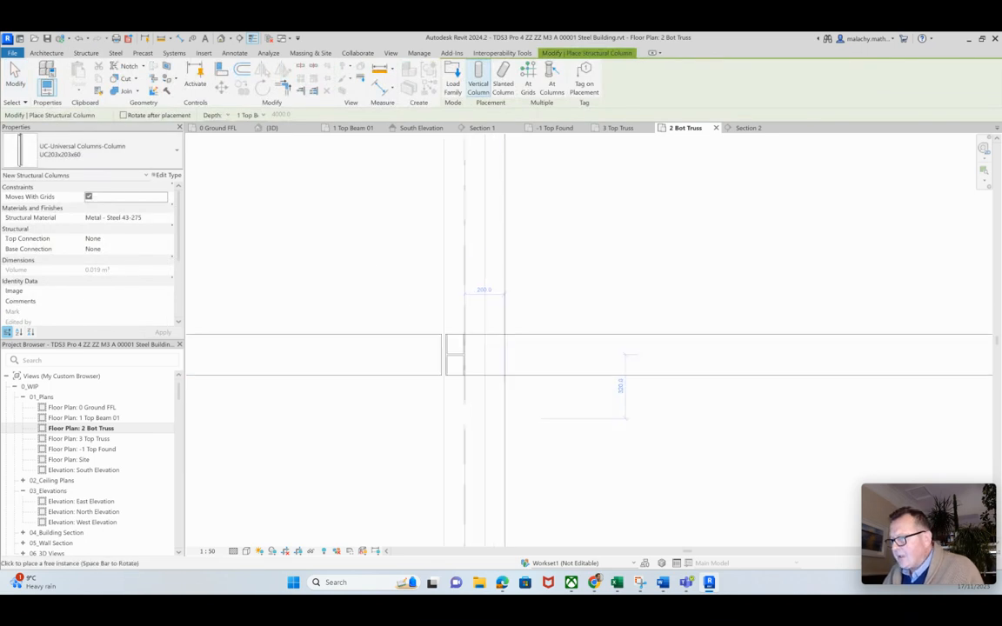
{"action": "scroll", "coordinate": [522, 415], "scroll_direction": "down", "scroll_amount": 5}
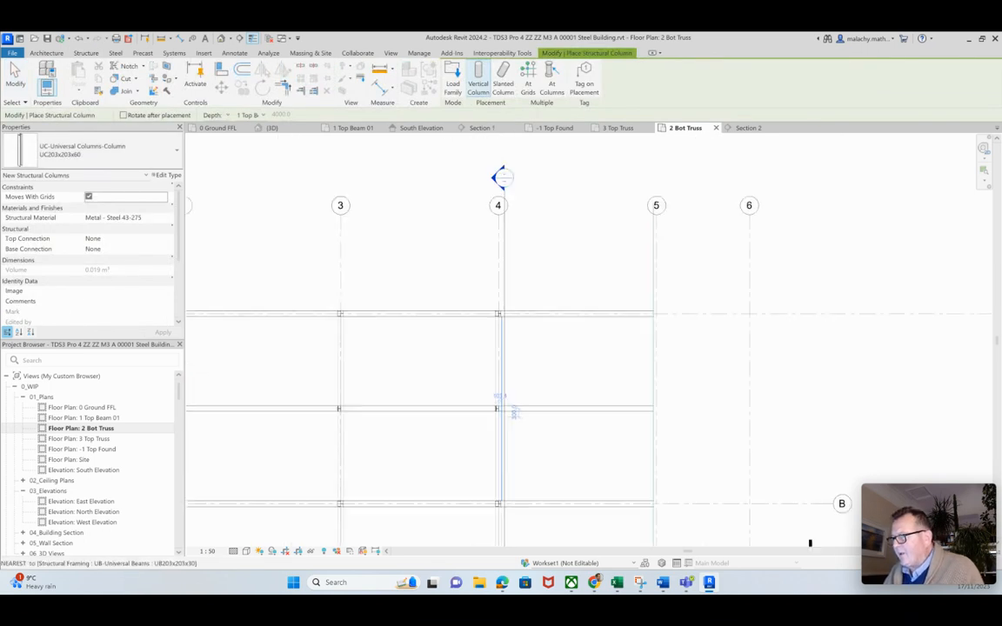
{"action": "scroll", "coordinate": [557, 413], "scroll_direction": "up", "scroll_amount": 5}
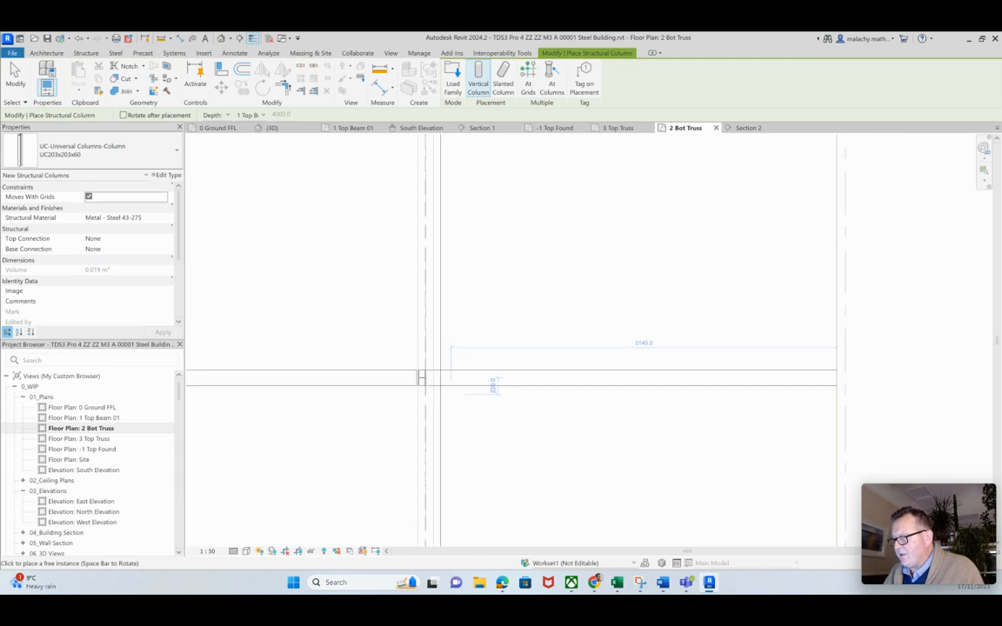
{"action": "scroll", "coordinate": [535, 404], "scroll_direction": "up", "scroll_amount": 4}
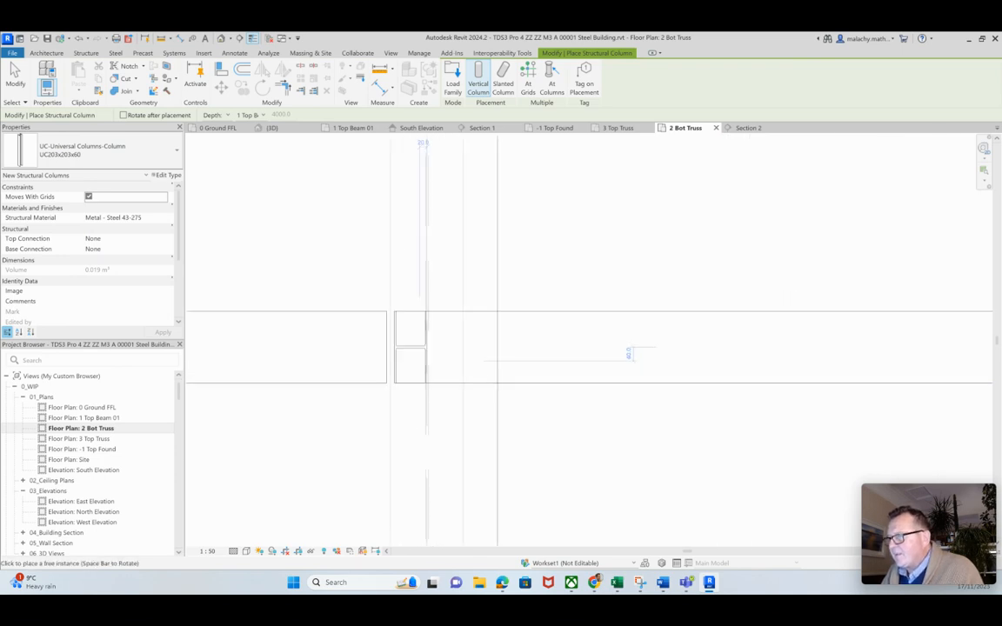
{"action": "scroll", "coordinate": [436, 346], "scroll_direction": "up", "scroll_amount": 3}
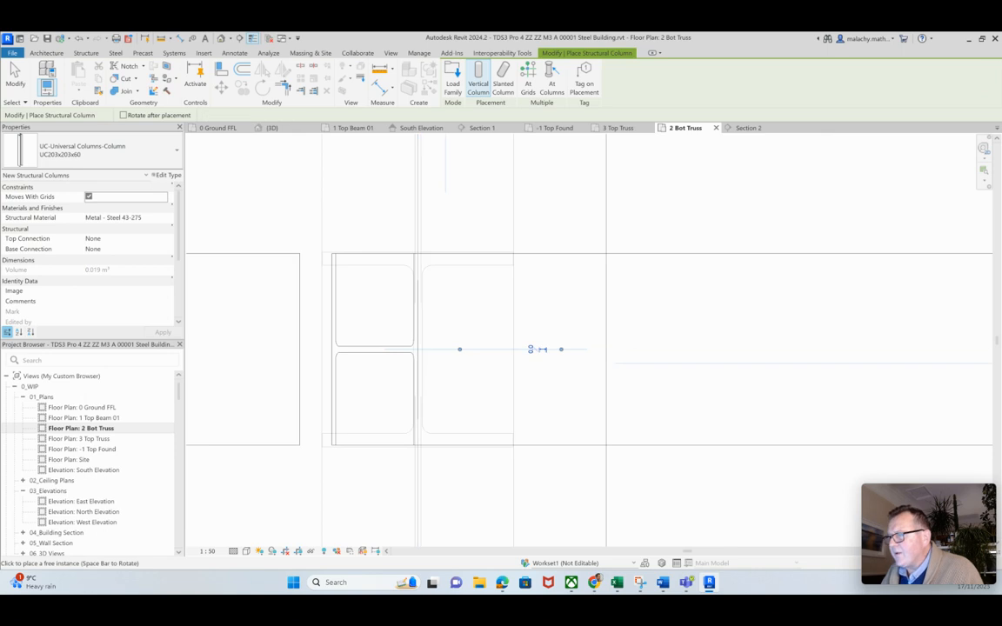
In the 3D view, set the new column's top level to 3 Top Truss and base level to 2 Bot Truss, unjoining the conflicting elements.
{"action": "left_click", "coordinate": [273, 128]}
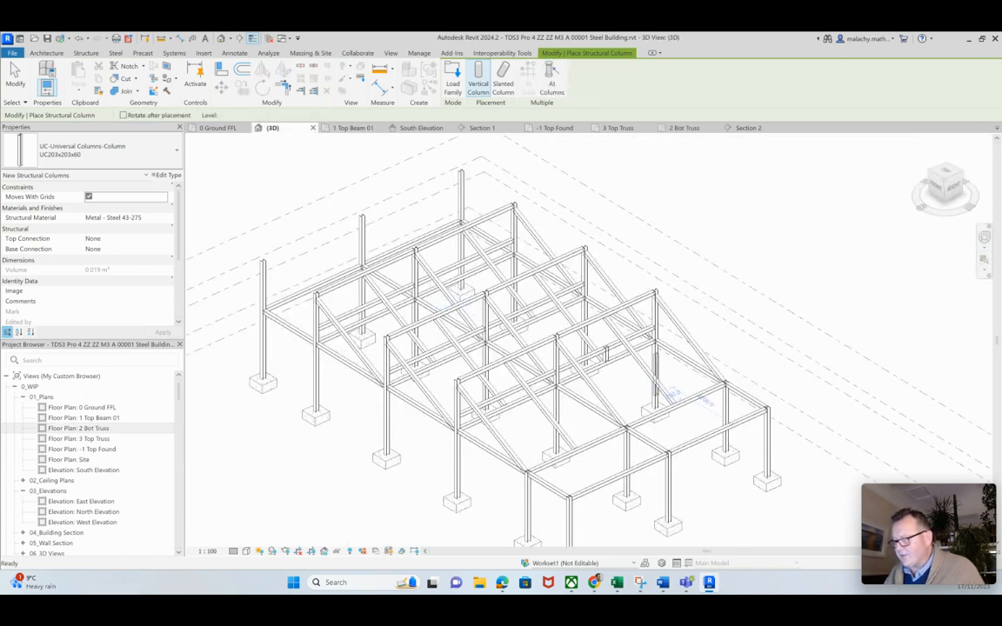
{"action": "key", "text": "Escape"}
{"action": "scroll", "coordinate": [616, 364], "scroll_direction": "up", "scroll_amount": 7}
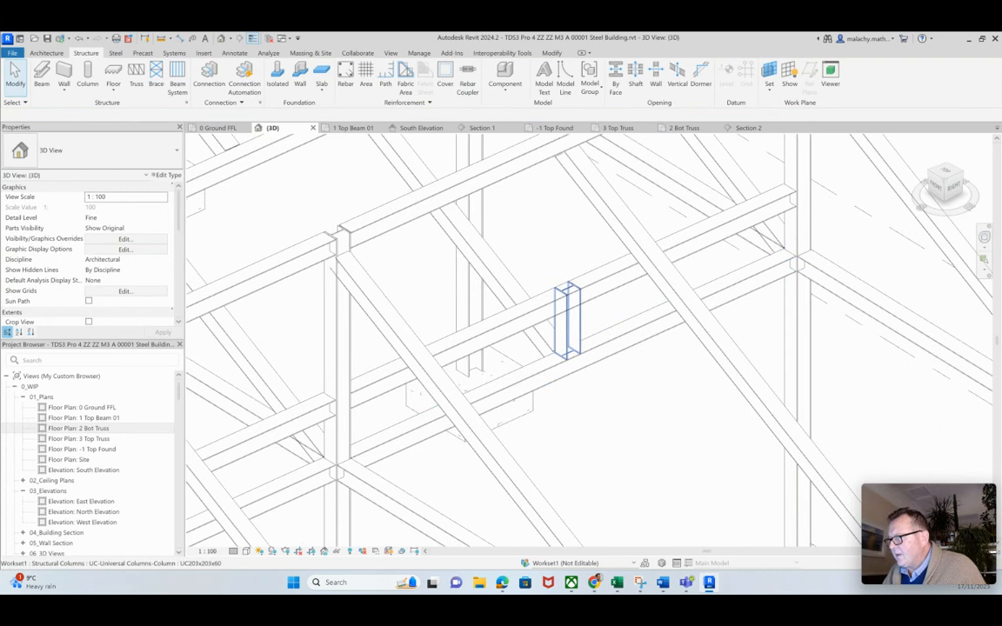
{"action": "left_click", "coordinate": [566, 326]}
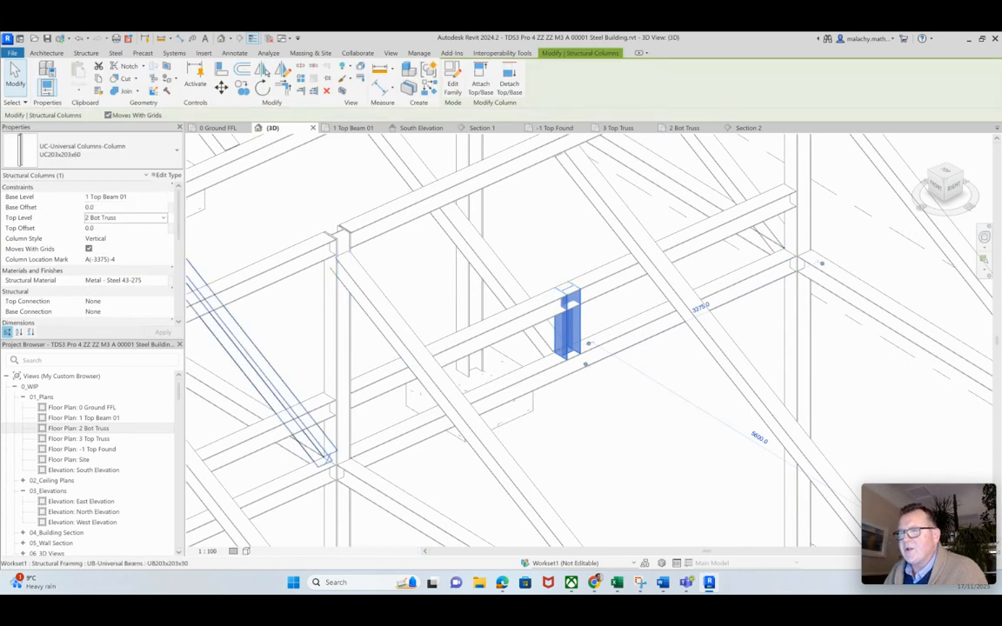
{"action": "left_click", "coordinate": [126, 218]}
{"action": "left_click", "coordinate": [102, 262]}
{"action": "left_click", "coordinate": [126, 196]}
{"action": "left_click", "coordinate": [100, 232]}
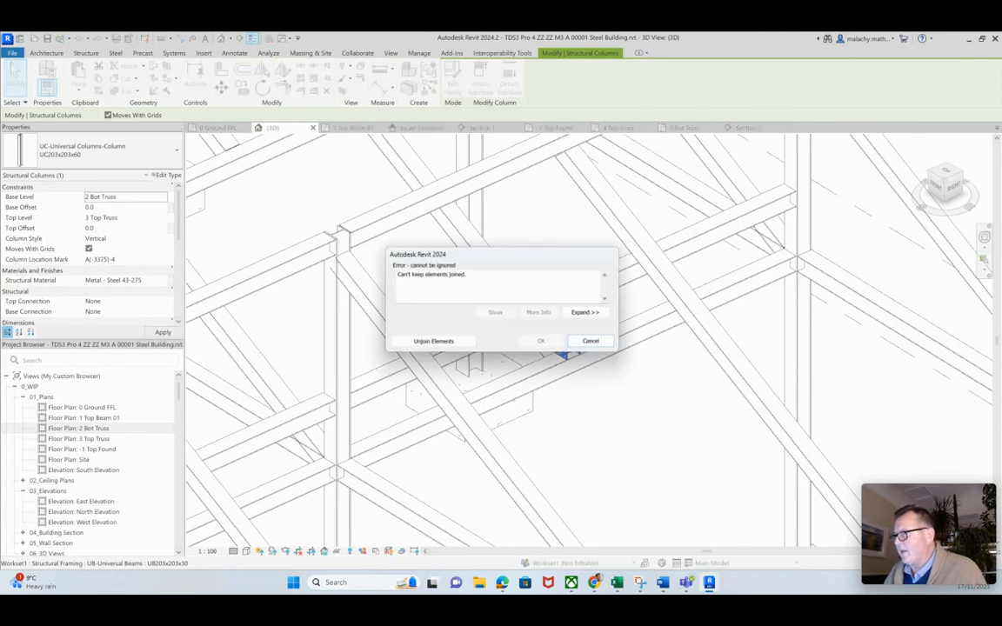
{"action": "left_click", "coordinate": [432, 340]}
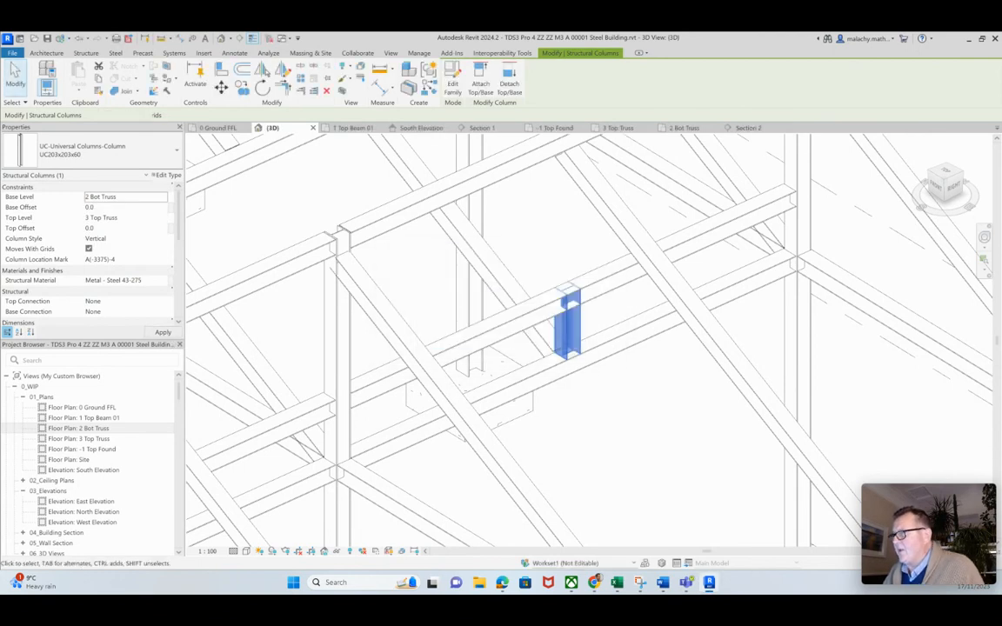
Set the column's top offset to -203 so it stops beneath the top truss beam.
{"action": "scroll", "coordinate": [612, 414], "scroll_direction": "down", "scroll_amount": 3}
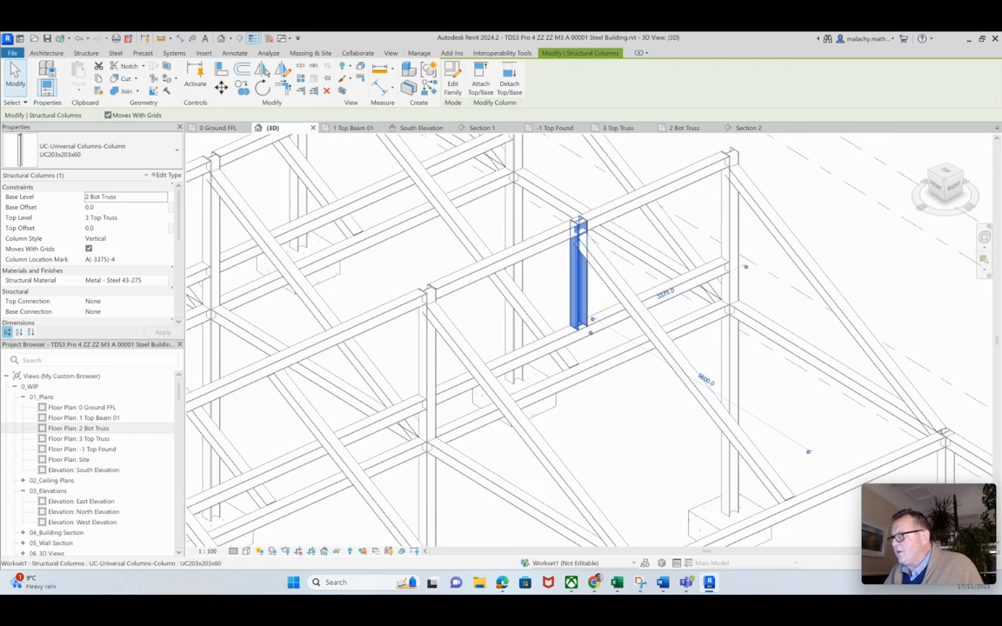
{"action": "scroll", "coordinate": [571, 236], "scroll_direction": "up", "scroll_amount": 5}
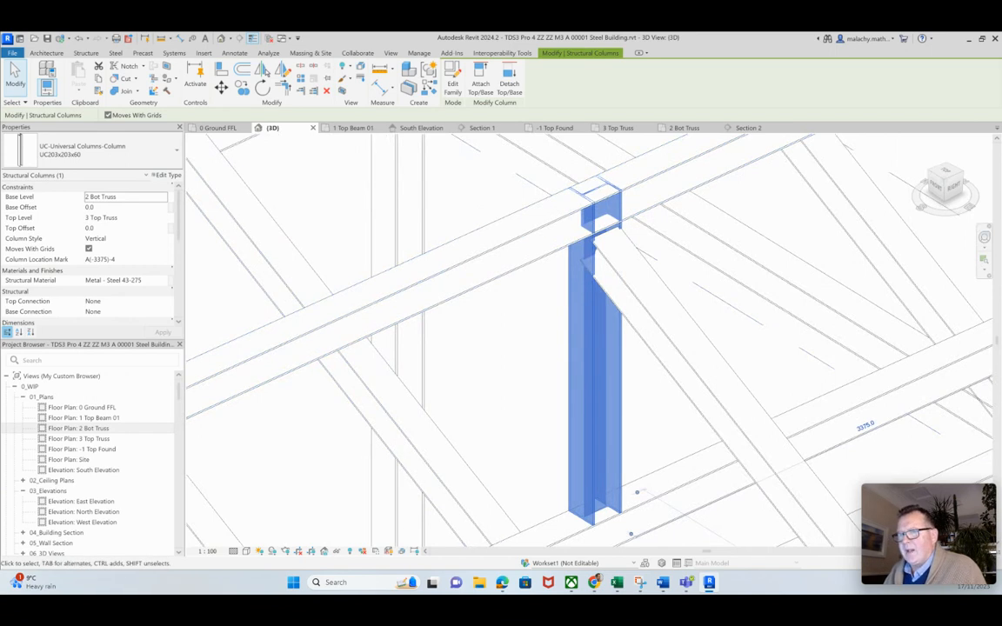
{"action": "left_click", "coordinate": [104, 228]}
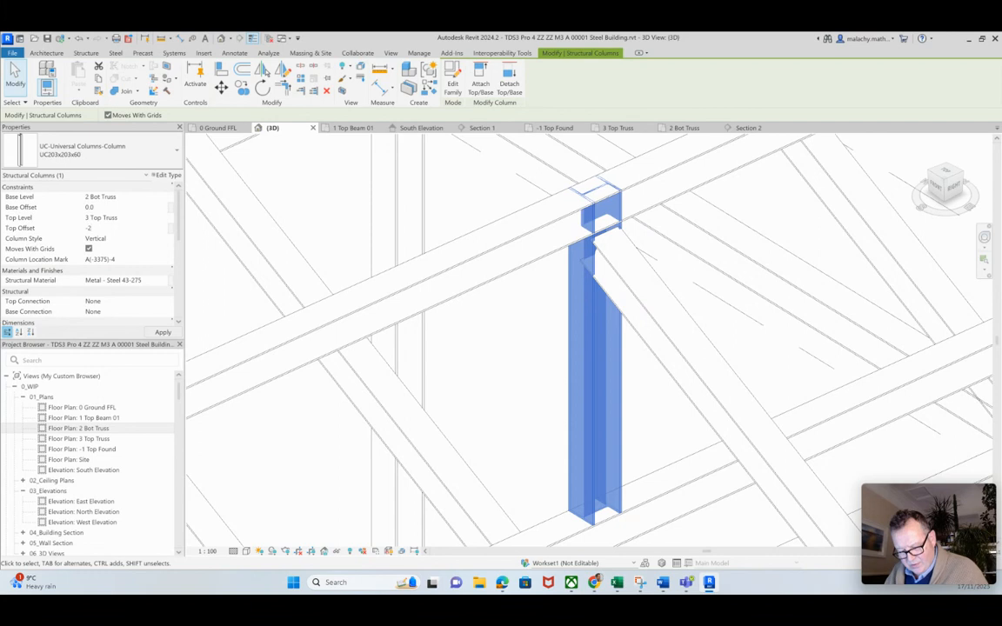
{"action": "key", "text": "Return"}
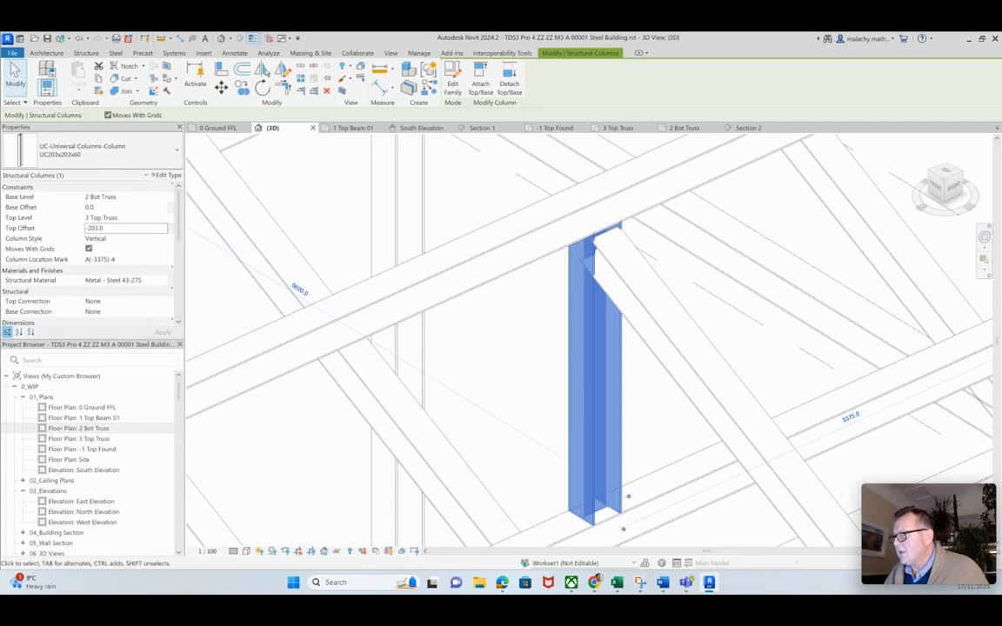
{"action": "key", "text": "Escape"}
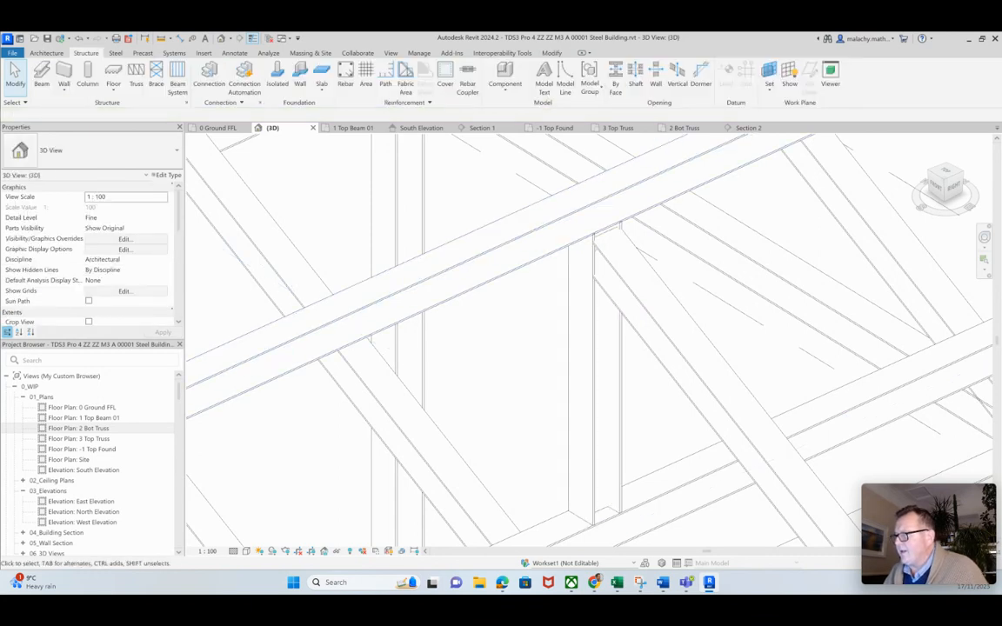
On the 2 Bot Truss plan, start a multiple copy of the short column from its centre and place one on the same beam at grid 3.
{"action": "scroll", "coordinate": [588, 340], "scroll_direction": "down", "scroll_amount": 6}
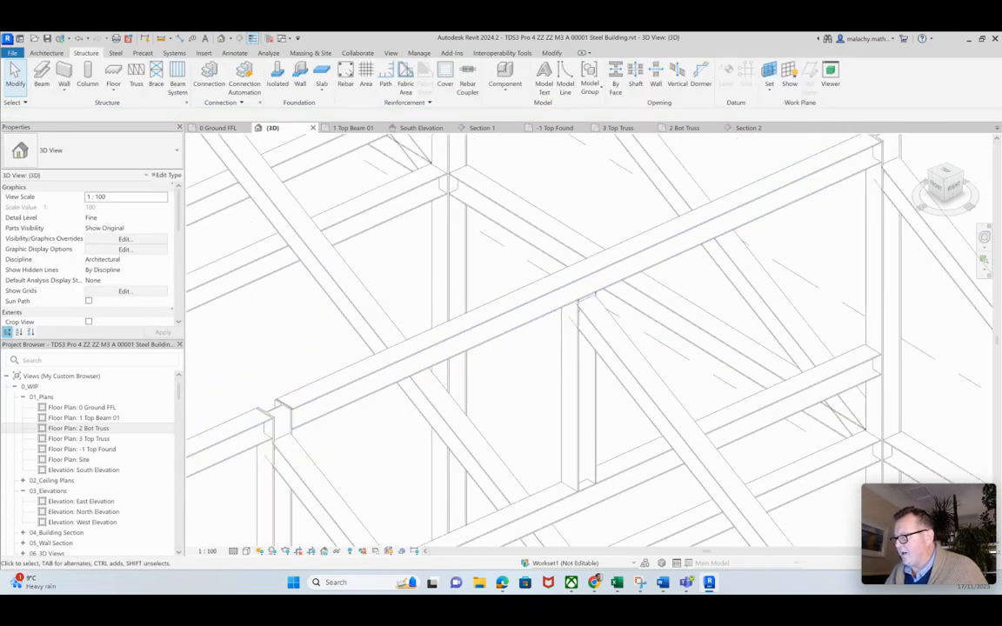
{"action": "scroll", "coordinate": [588, 339], "scroll_direction": "down", "scroll_amount": 2}
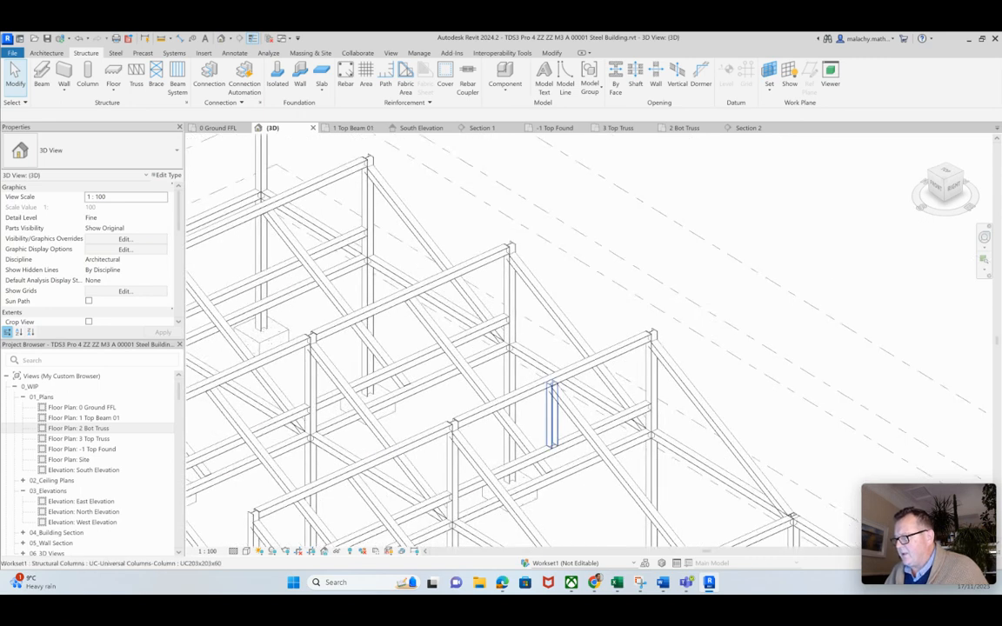
{"action": "left_click", "coordinate": [552, 421]}
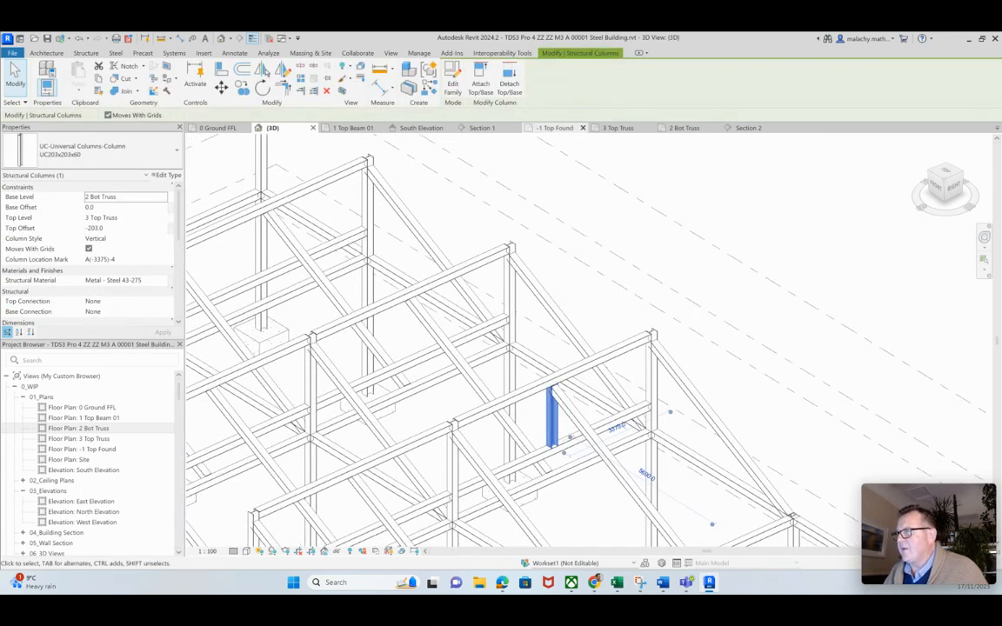
{"action": "left_click", "coordinate": [684, 128]}
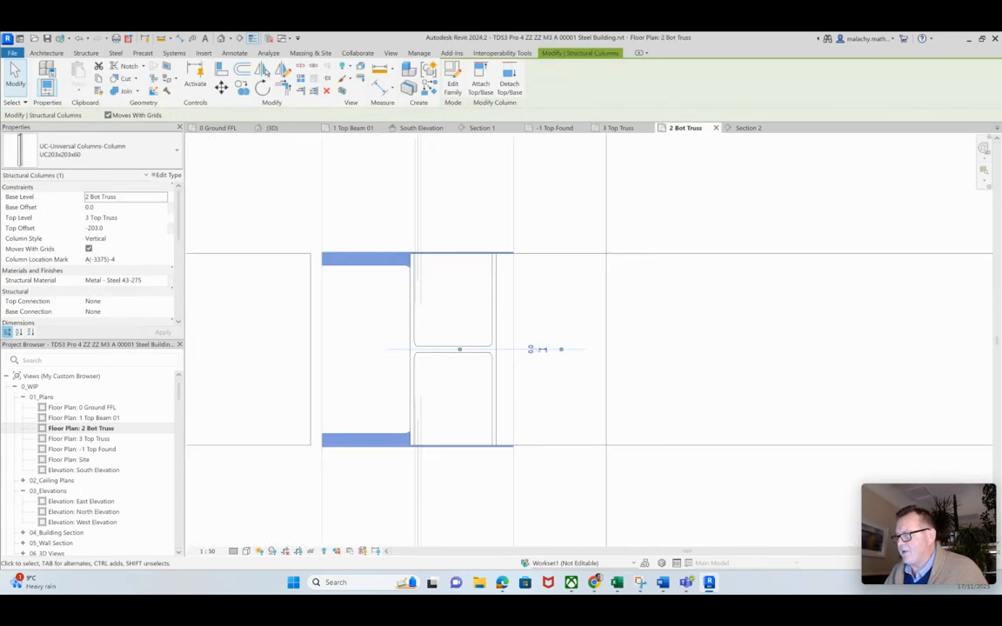
{"action": "left_click", "coordinate": [241, 87]}
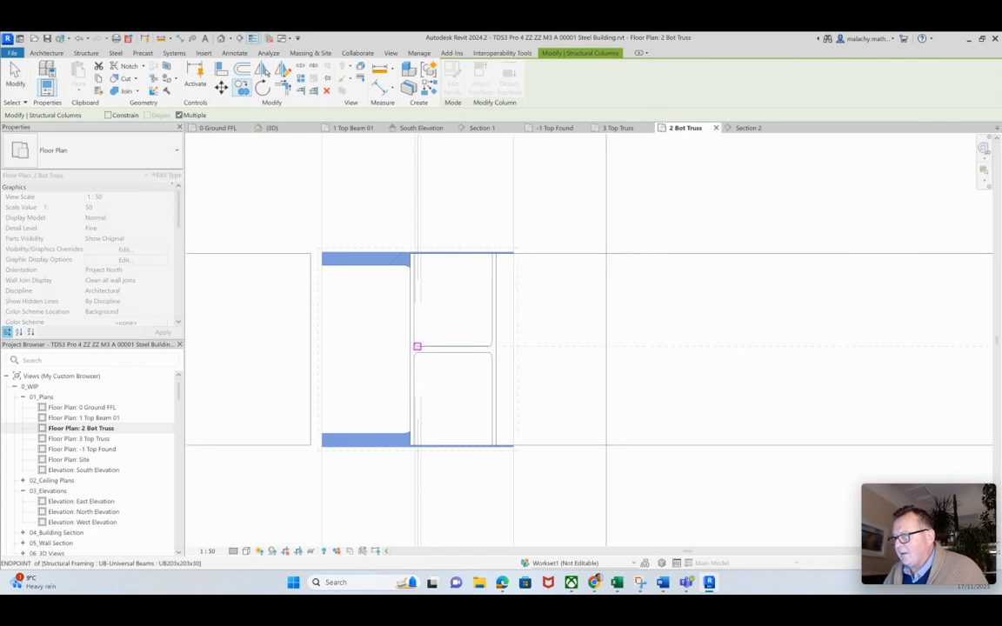
{"action": "scroll", "coordinate": [412, 349], "scroll_direction": "up", "scroll_amount": 2}
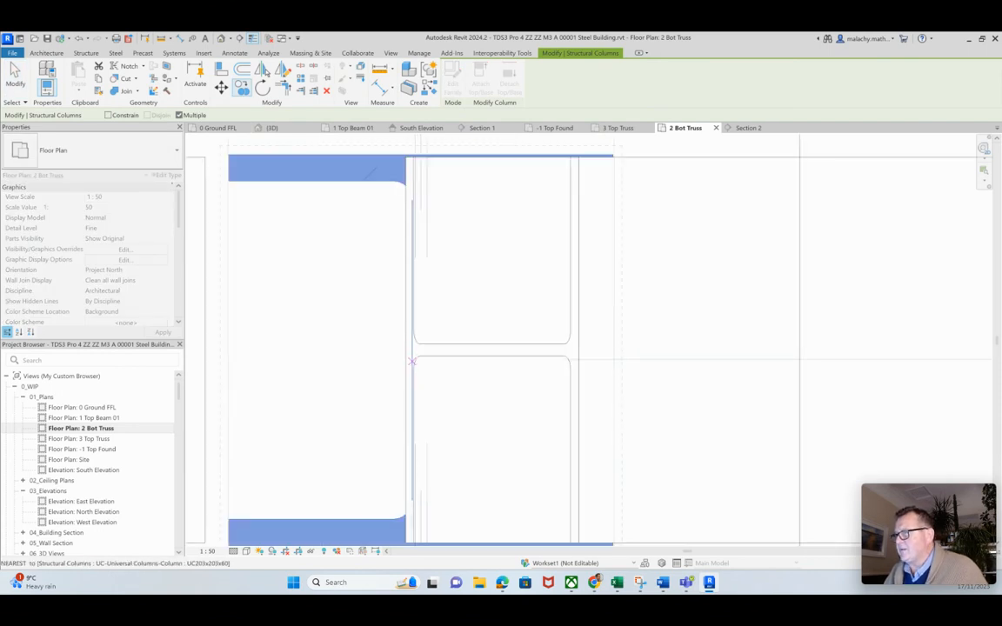
{"action": "left_click", "coordinate": [410, 348]}
{"action": "scroll", "coordinate": [487, 392], "scroll_direction": "down", "scroll_amount": 3}
{"action": "scroll", "coordinate": [410, 392], "scroll_direction": "down", "scroll_amount": 6}
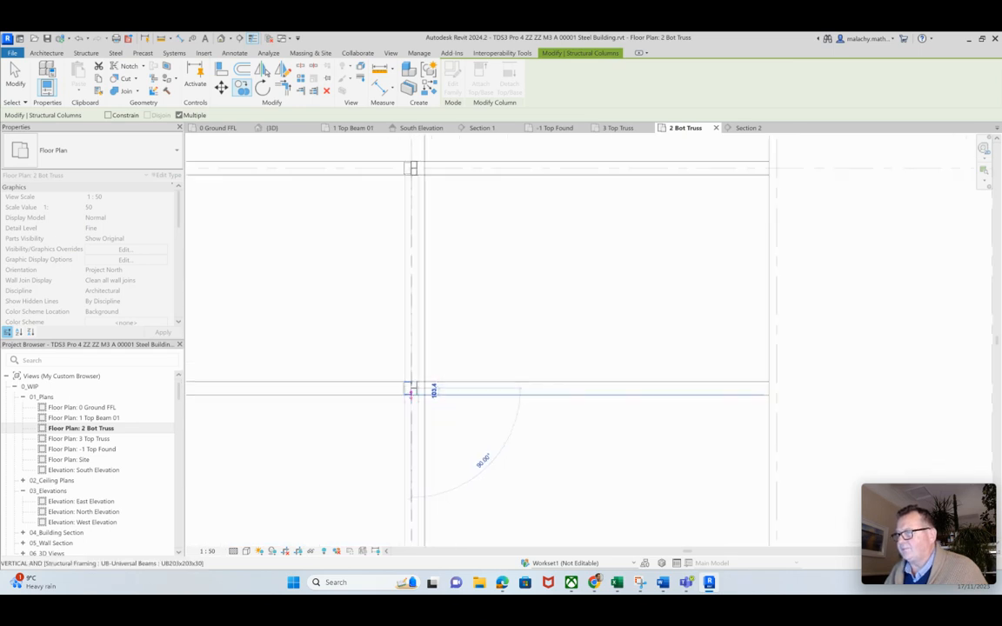
{"action": "middle_click_drag", "start_coordinate": [242, 409], "coordinate": [420, 419]}
{"action": "scroll", "coordinate": [376, 420], "scroll_direction": "up", "scroll_amount": 4}
{"action": "scroll", "coordinate": [395, 400], "scroll_direction": "up", "scroll_amount": 1}
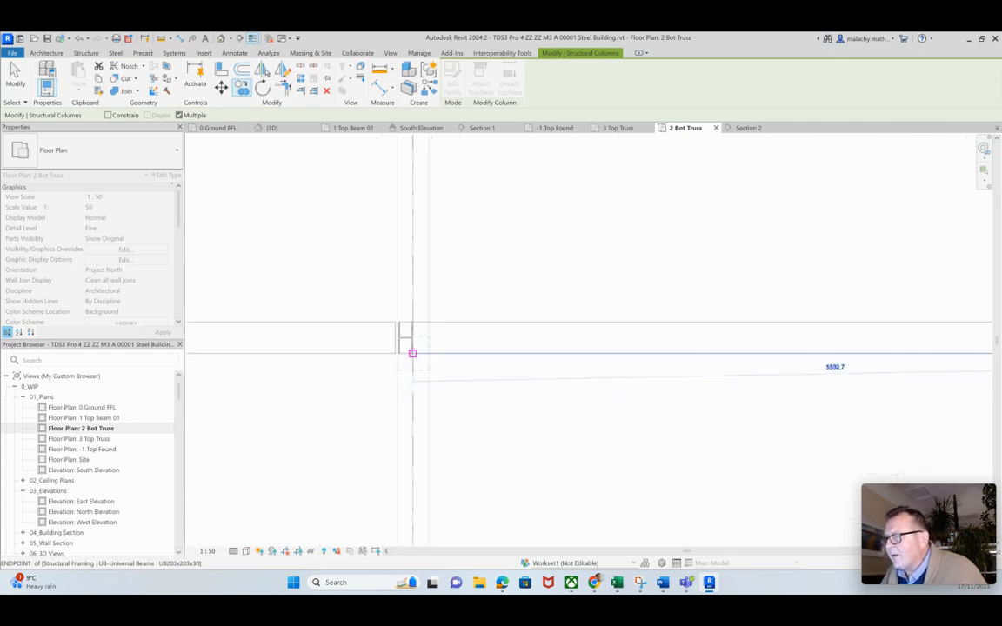
{"action": "scroll", "coordinate": [411, 337], "scroll_direction": "up", "scroll_amount": 4}
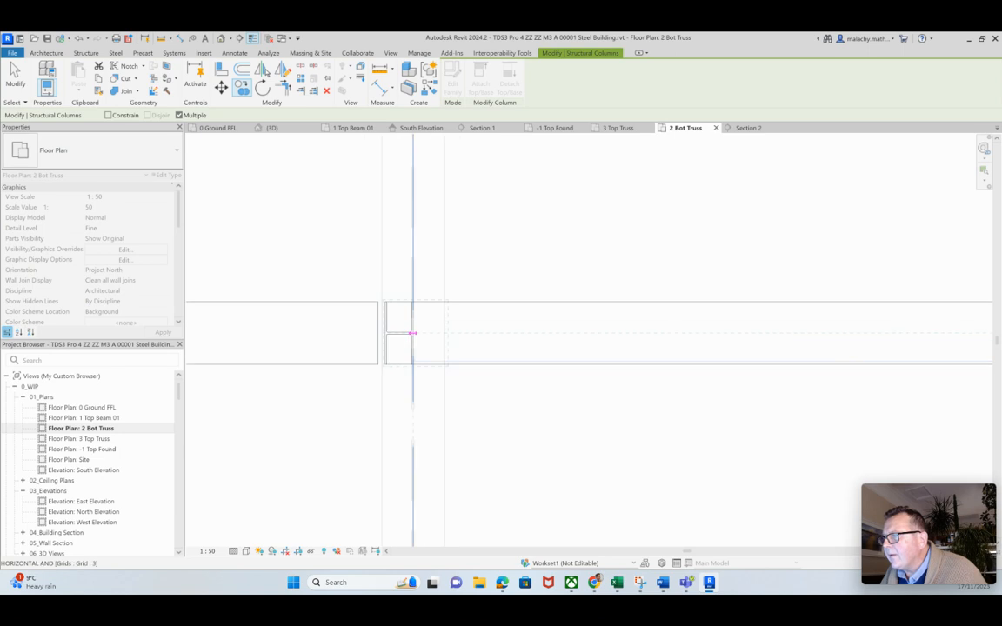
{"action": "left_click", "coordinate": [412, 331]}
Place a further column copy at grid 2 on the beam midway between grids A and B.
{"action": "scroll", "coordinate": [415, 392], "scroll_direction": "down", "scroll_amount": 5}
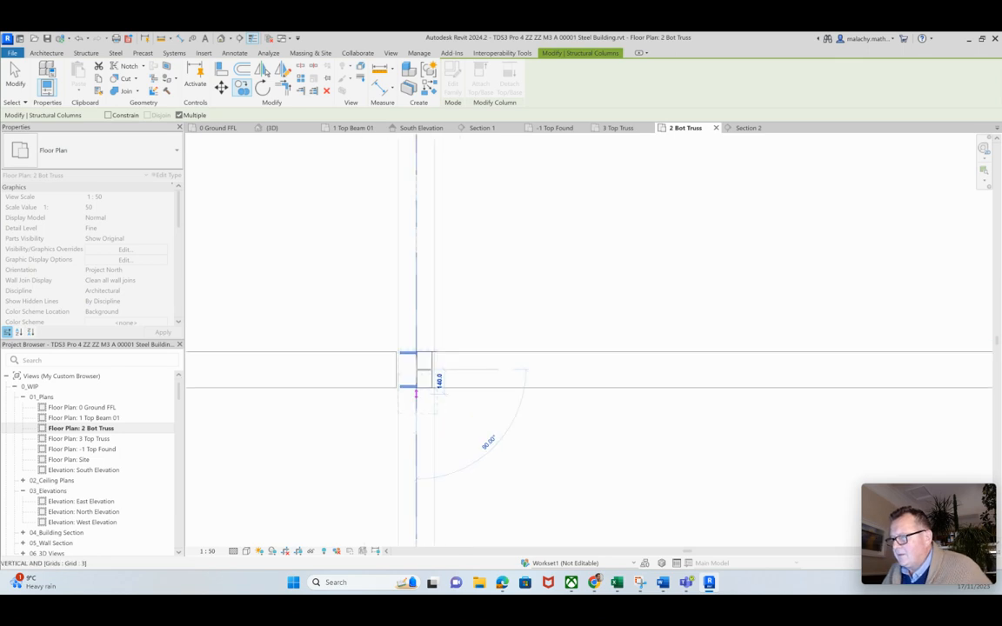
{"action": "middle_click_drag", "start_coordinate": [371, 420], "coordinate": [654, 408]}
{"action": "middle_click_drag", "start_coordinate": [214, 417], "coordinate": [425, 410]}
{"action": "scroll", "coordinate": [425, 380], "scroll_direction": "up", "scroll_amount": 5}
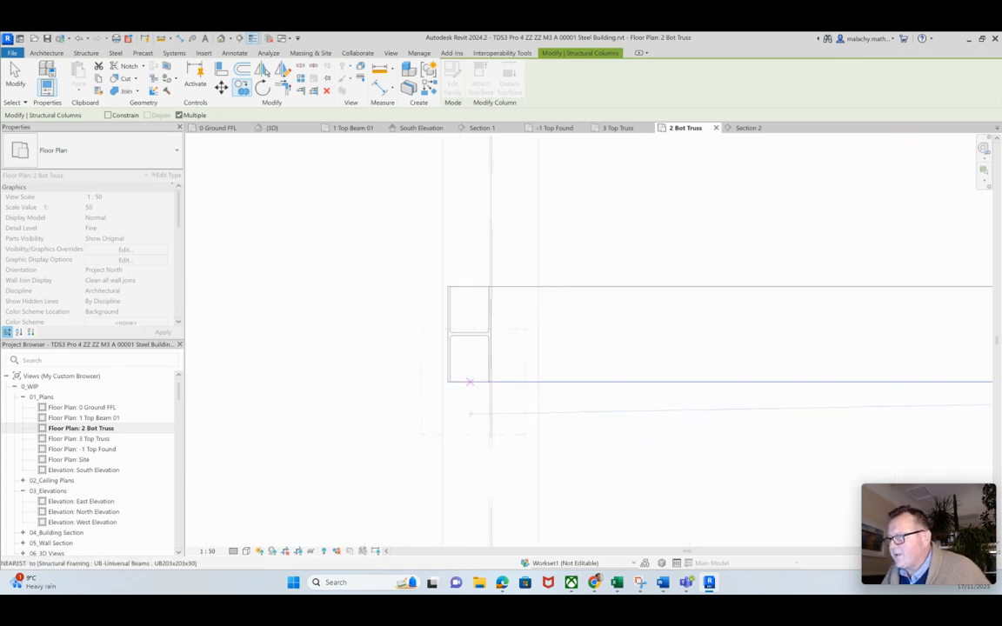
{"action": "left_click", "coordinate": [494, 327]}
Place a column copy at grid 2 on the beam midway between grids B and C.
{"action": "scroll", "coordinate": [510, 442], "scroll_direction": "down", "scroll_amount": 6}
{"action": "middle_click_drag", "start_coordinate": [521, 488], "coordinate": [402, 201]}
{"action": "middle_click_drag", "start_coordinate": [396, 396], "coordinate": [429, 320]}
{"action": "scroll", "coordinate": [424, 351], "scroll_direction": "up", "scroll_amount": 6}
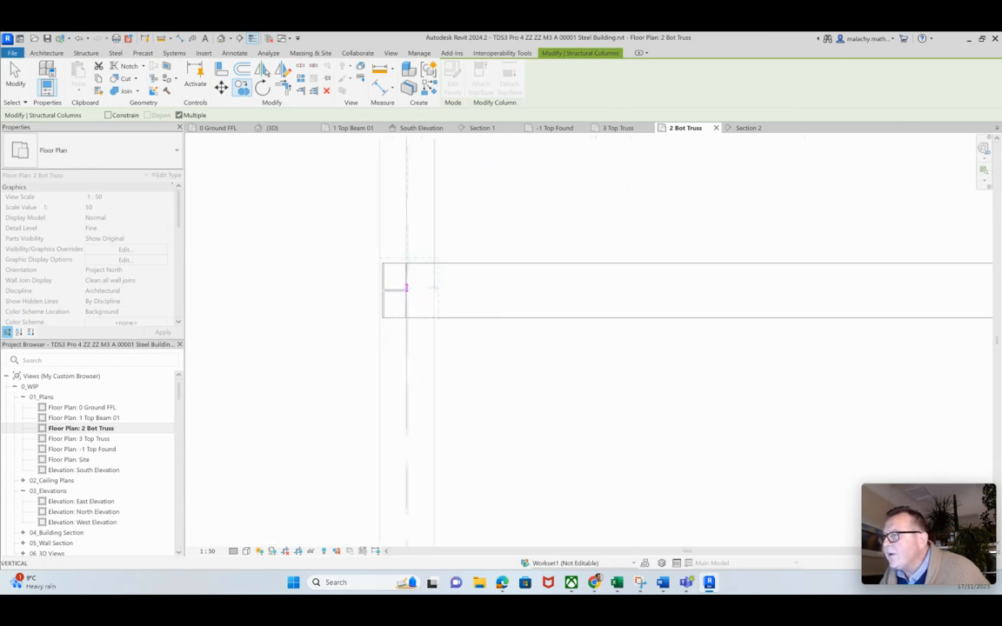
{"action": "scroll", "coordinate": [405, 292], "scroll_direction": "up", "scroll_amount": 4}
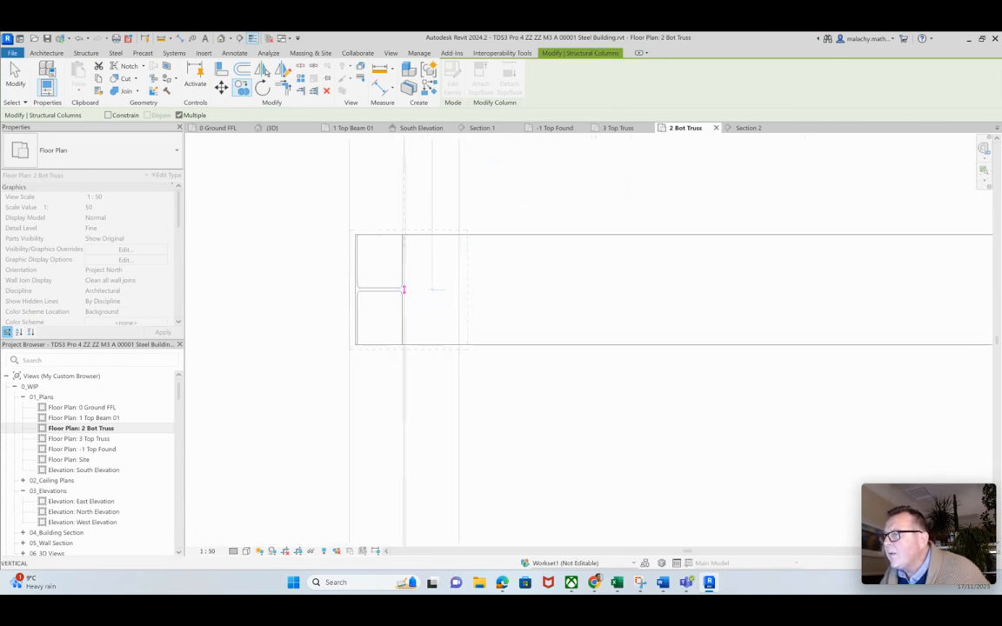
{"action": "left_click", "coordinate": [403, 289]}
Place a column copy at grid 3 on the beam midway between grids B and C.
{"action": "scroll", "coordinate": [500, 370], "scroll_direction": "down", "scroll_amount": 6}
{"action": "middle_click_drag", "start_coordinate": [508, 426], "coordinate": [336, 411]}
{"action": "middle_click_drag", "start_coordinate": [834, 461], "coordinate": [451, 357]}
{"action": "scroll", "coordinate": [430, 254], "scroll_direction": "down", "scroll_amount": 4}
{"action": "middle_click_drag", "start_coordinate": [346, 346], "coordinate": [526, 352]}
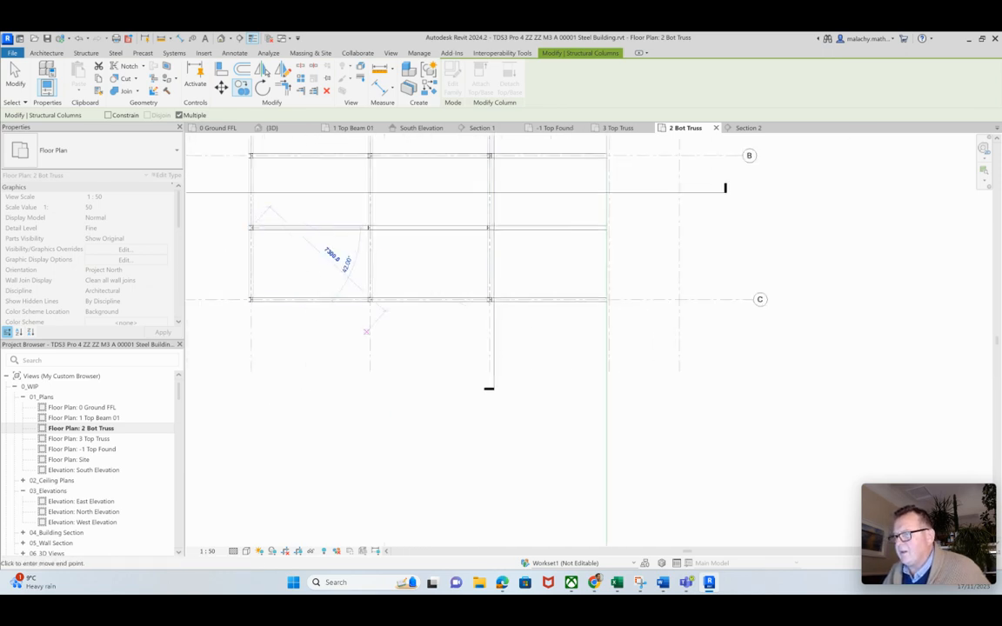
{"action": "scroll", "coordinate": [367, 226], "scroll_direction": "up", "scroll_amount": 8}
{"action": "scroll", "coordinate": [367, 228], "scroll_direction": "up", "scroll_amount": 3}
{"action": "left_click", "coordinate": [417, 244]}
Place a column copy at grid 4 on the beam midway between grids B and C.
{"action": "scroll", "coordinate": [499, 324], "scroll_direction": "down", "scroll_amount": 5}
{"action": "middle_click_drag", "start_coordinate": [513, 342], "coordinate": [200, 318]}
{"action": "middle_click_drag", "start_coordinate": [793, 280], "coordinate": [472, 274]}
{"action": "scroll", "coordinate": [471, 274], "scroll_direction": "up", "scroll_amount": 5}
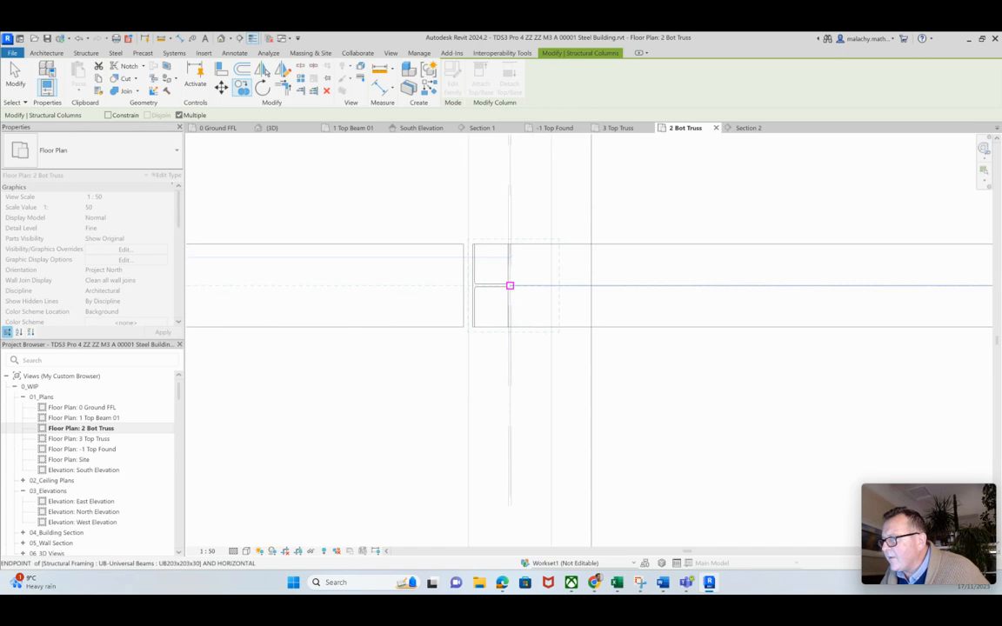
{"action": "left_click", "coordinate": [509, 285]}
{"action": "scroll", "coordinate": [509, 344], "scroll_direction": "down", "scroll_amount": 6}
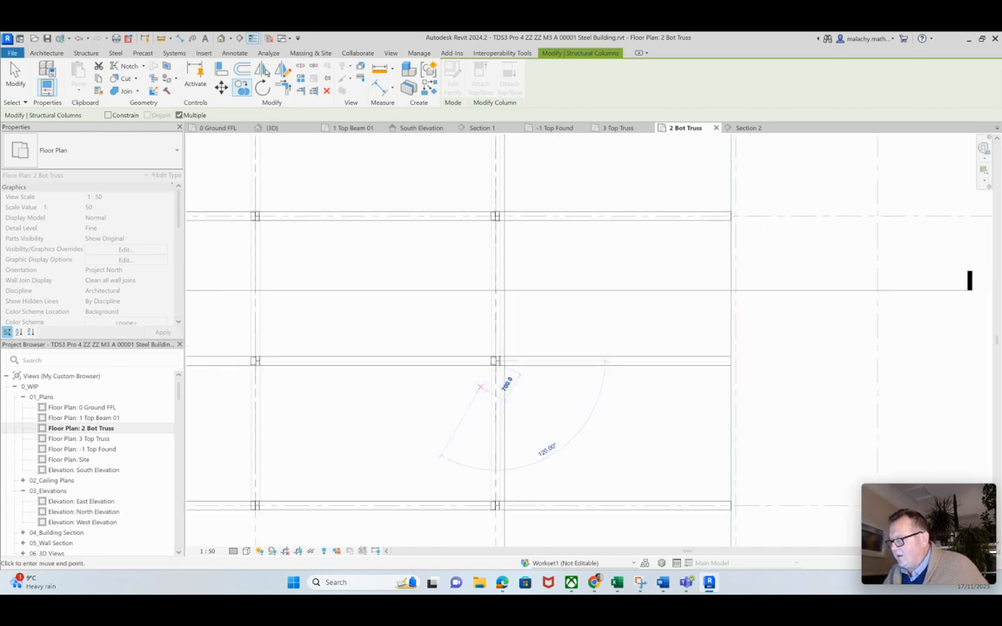
{"action": "middle_click_drag", "start_coordinate": [455, 403], "coordinate": [434, 350]}
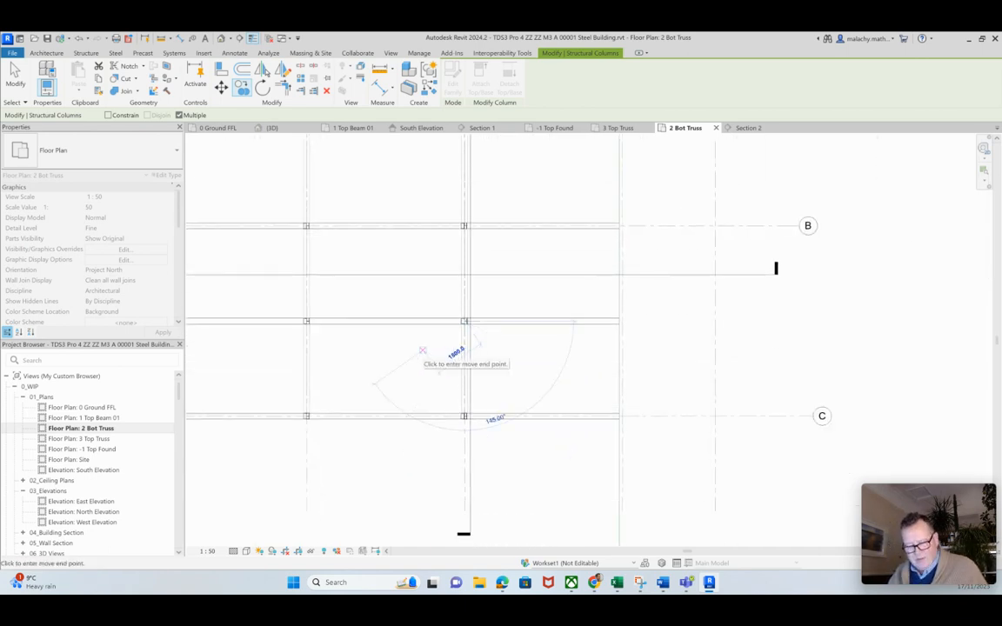
End the column copying and inspect the short truss columns in the 3D view and in Section 2.
{"action": "key", "text": "Escape"}
{"action": "key", "text": "Escape"}
{"action": "left_click", "coordinate": [272, 128]}
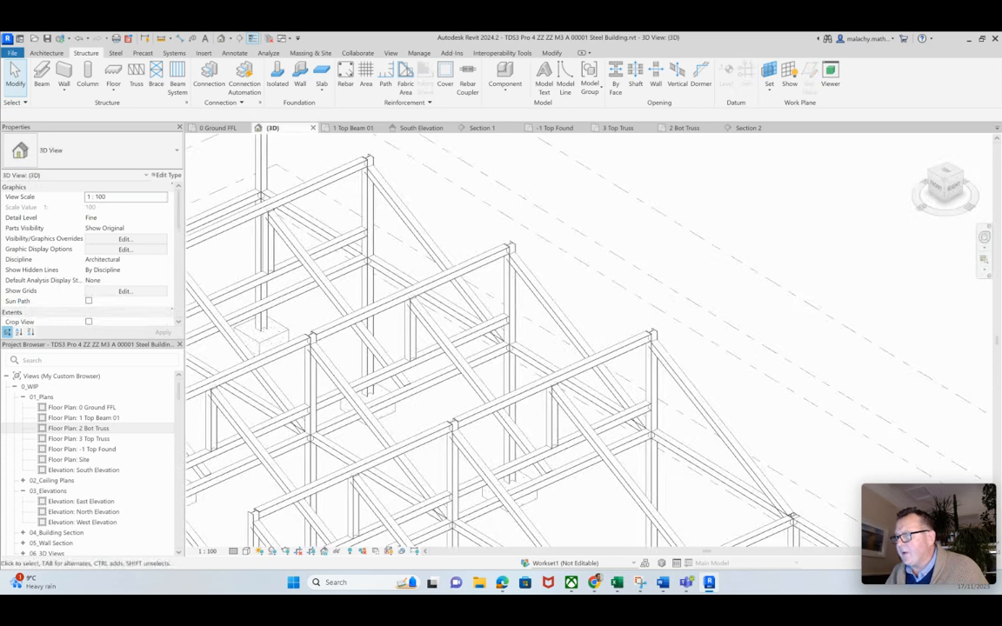
{"action": "middle_click_drag", "start_coordinate": [337, 330], "coordinate": [352, 291]}
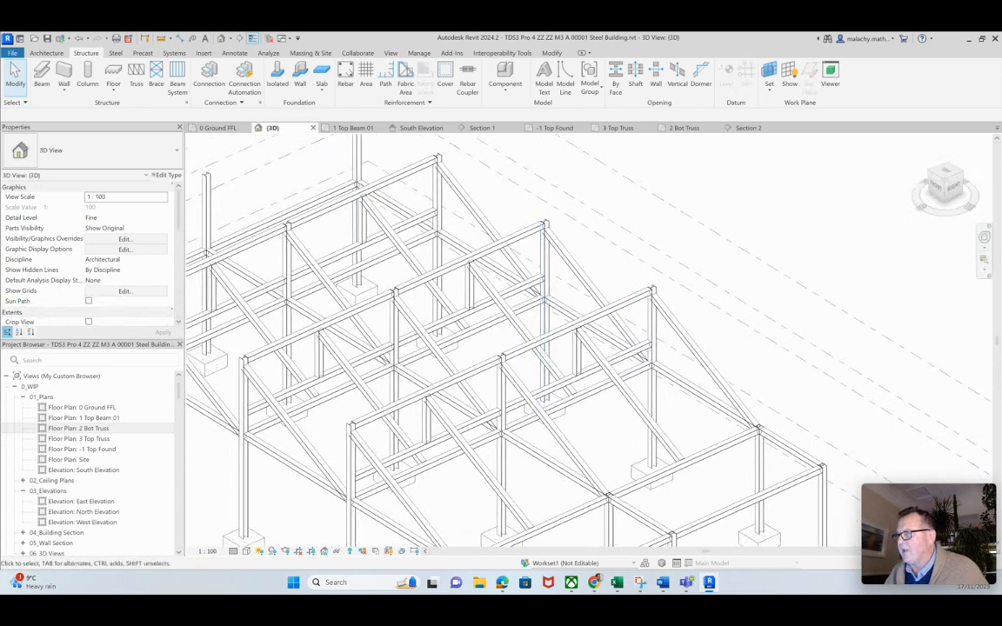
{"action": "left_click", "coordinate": [218, 128]}
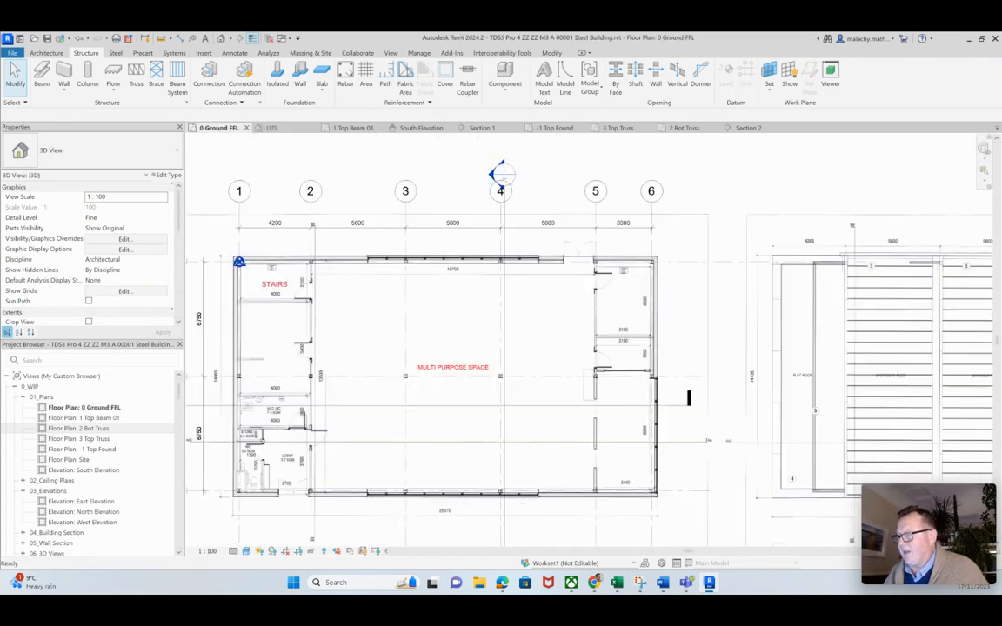
{"action": "middle_click_drag", "start_coordinate": [501, 174], "coordinate": [502, 148]}
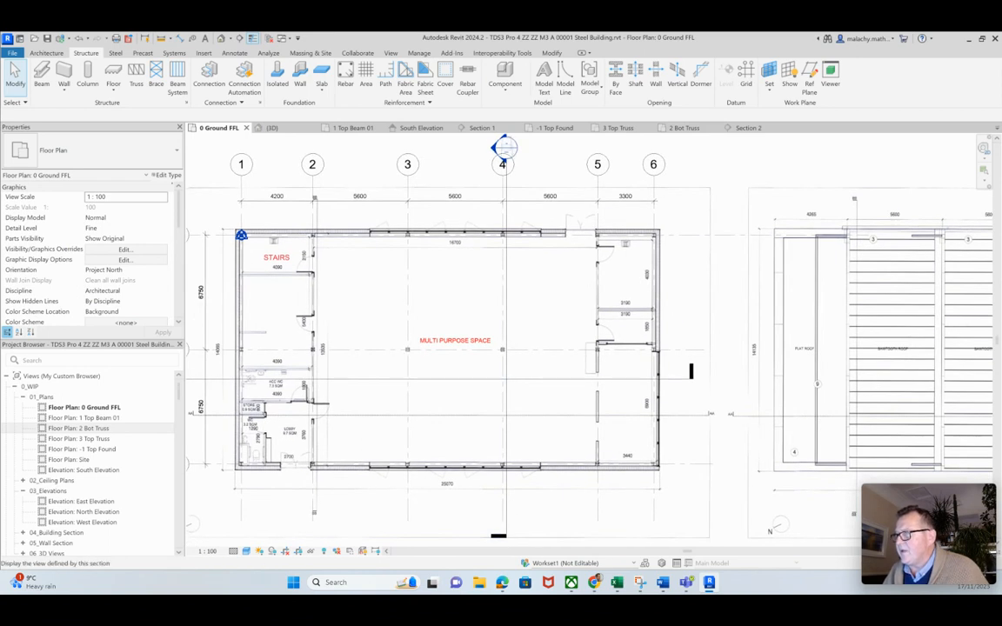
{"action": "double_click", "coordinate": [503, 148]}
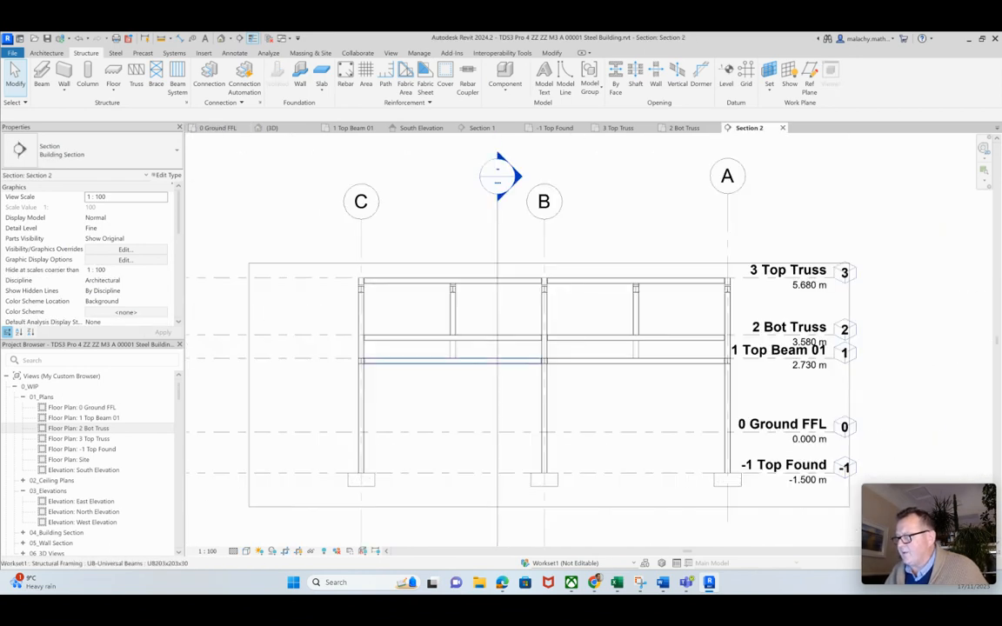
{"action": "middle_click_drag", "start_coordinate": [459, 305], "coordinate": [437, 314]}
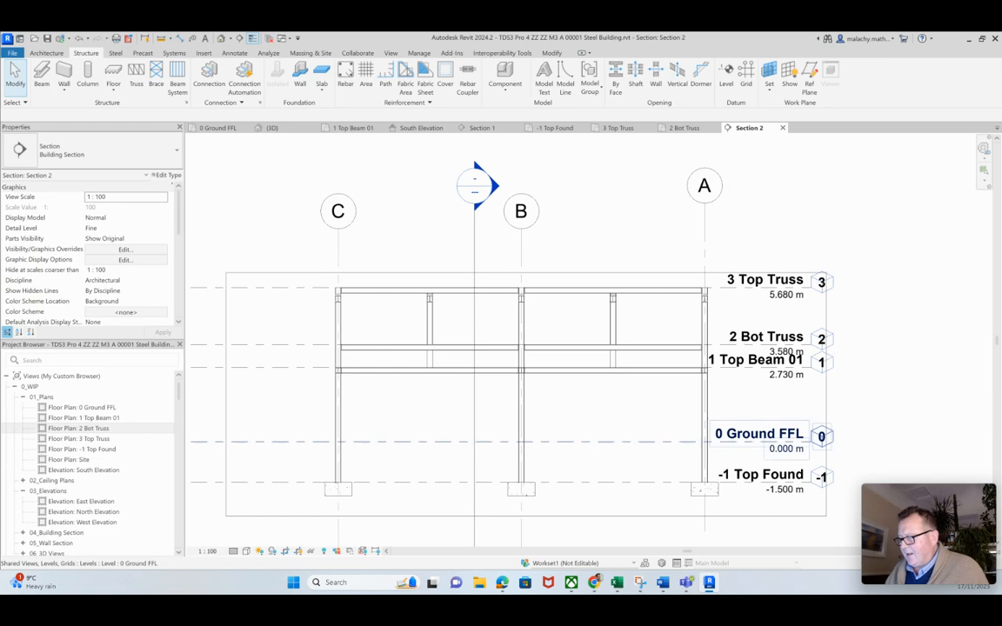
{"action": "scroll", "coordinate": [552, 440], "scroll_direction": "down", "scroll_amount": 5}
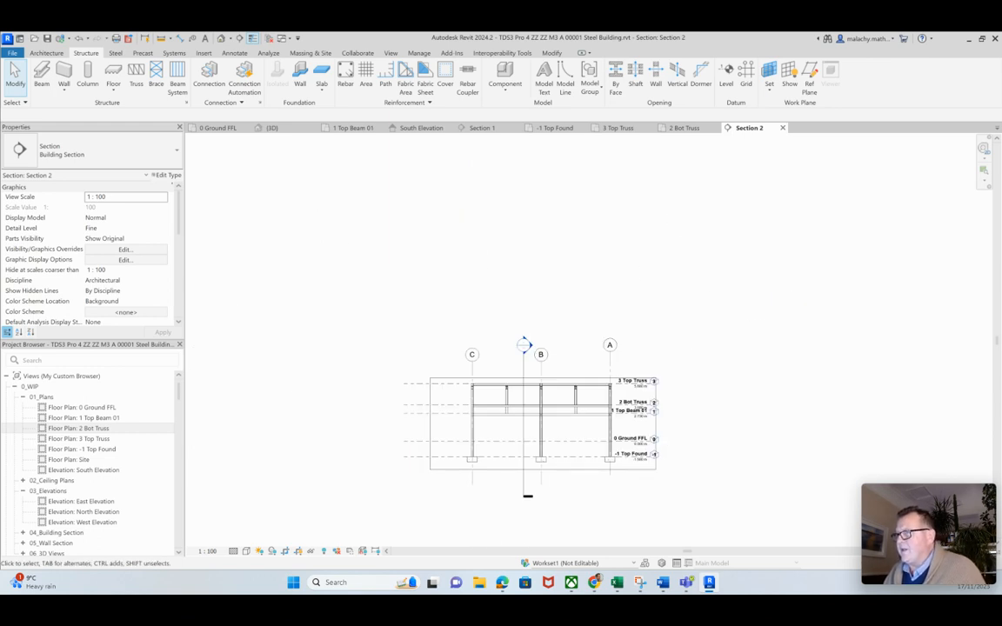
Examine the truss, beam and column levels on the Section AA and Section BB drawings in the South Elevation view.
{"action": "left_click", "coordinate": [423, 127]}
{"action": "scroll", "coordinate": [455, 446], "scroll_direction": "down", "scroll_amount": 2}
{"action": "middle_click_drag", "start_coordinate": [455, 445], "coordinate": [484, 366]}
{"action": "scroll", "coordinate": [447, 445], "scroll_direction": "up", "scroll_amount": 6}
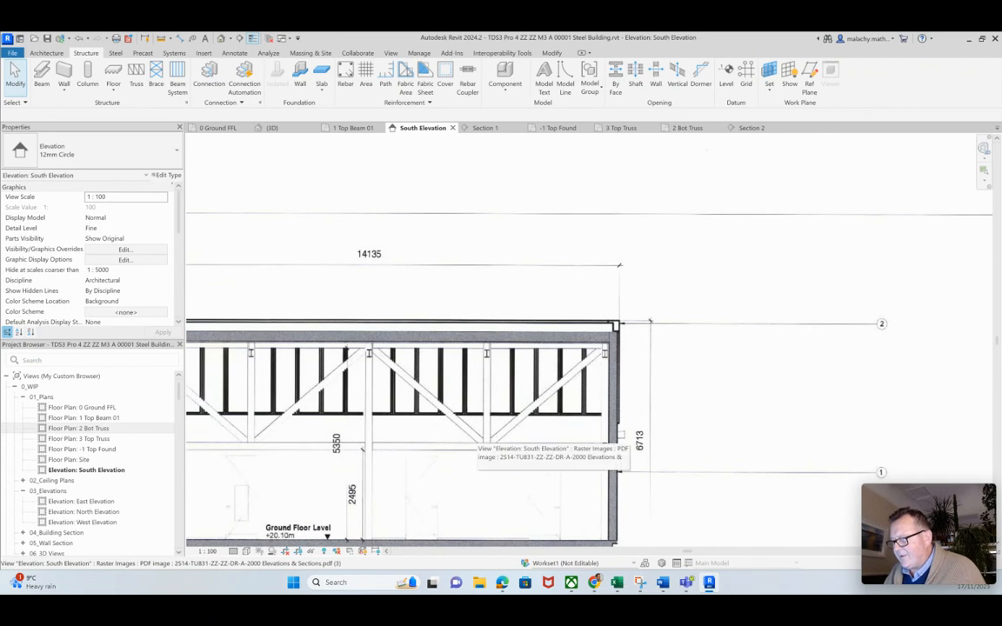
{"action": "scroll", "coordinate": [488, 445], "scroll_direction": "down", "scroll_amount": 3}
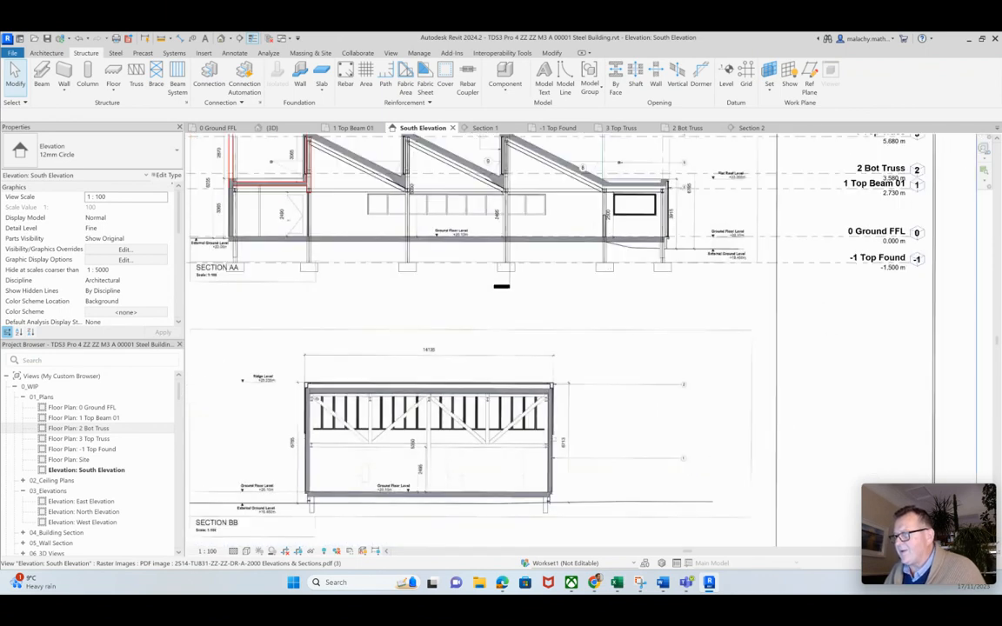
{"action": "scroll", "coordinate": [512, 177], "scroll_direction": "up", "scroll_amount": 7}
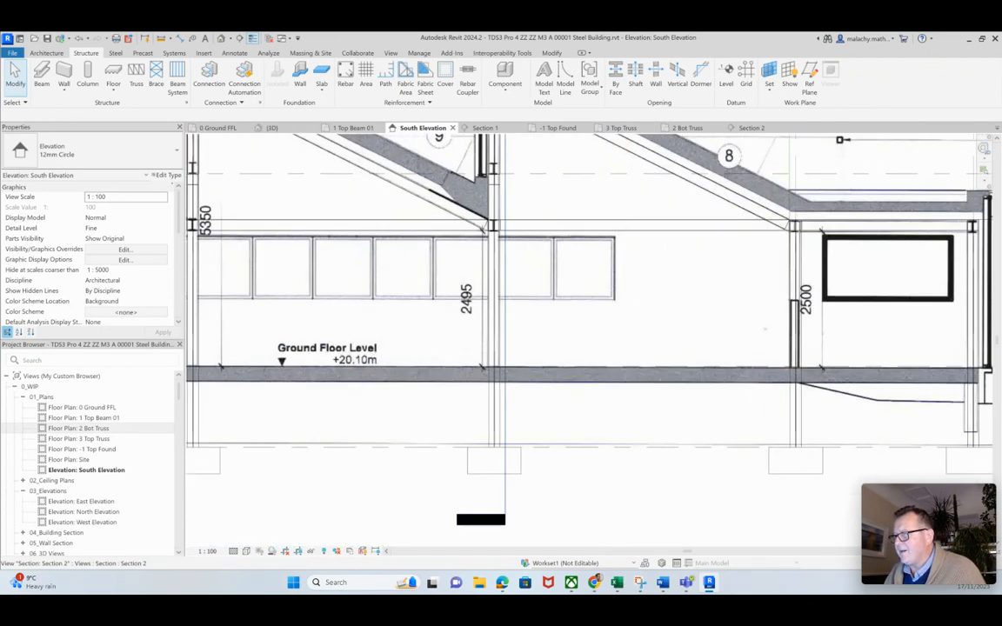
{"action": "middle_click_drag", "start_coordinate": [510, 178], "coordinate": [493, 239]}
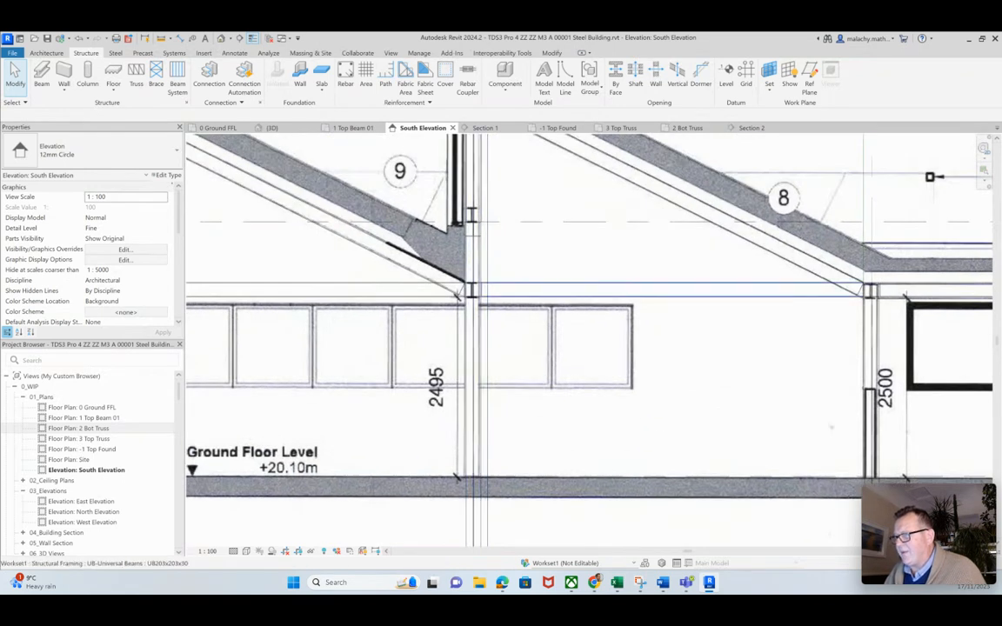
{"action": "scroll", "coordinate": [513, 263], "scroll_direction": "down", "scroll_amount": 3}
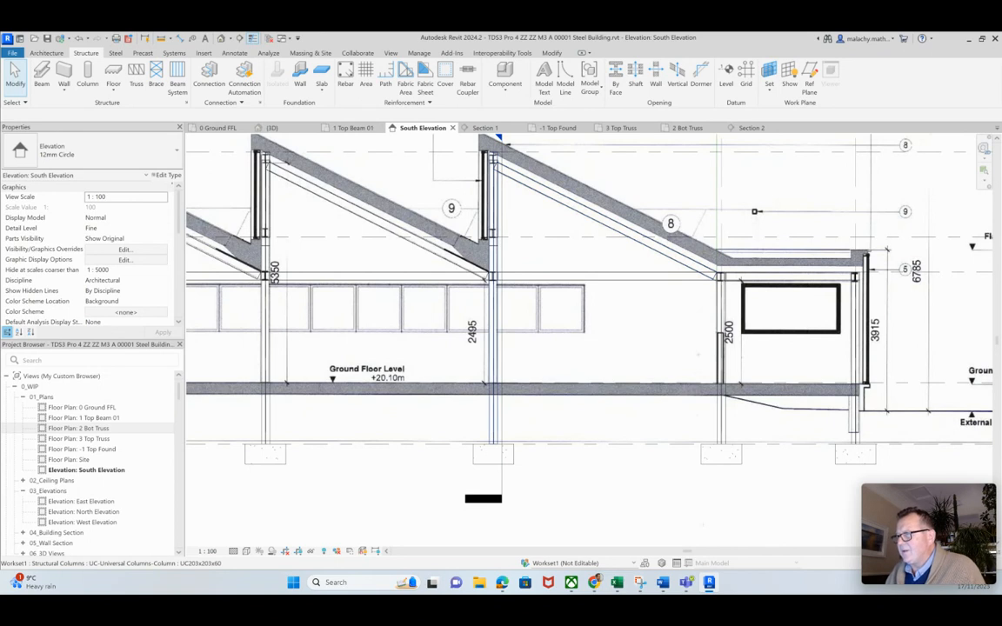
{"action": "scroll", "coordinate": [492, 248], "scroll_direction": "down", "scroll_amount": 2}
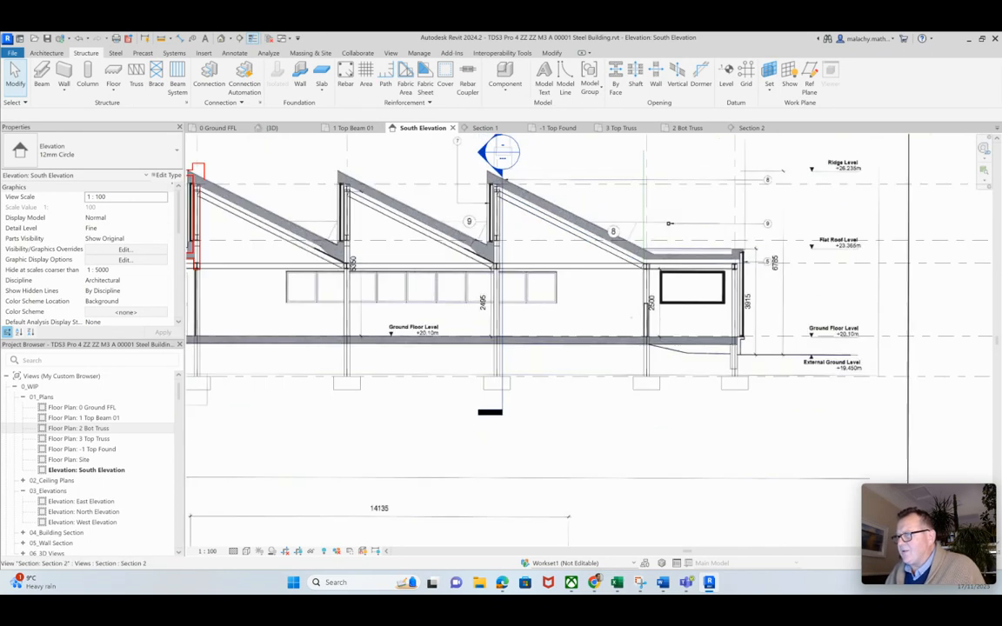
{"action": "middle_click_drag", "start_coordinate": [515, 261], "coordinate": [490, 269]}
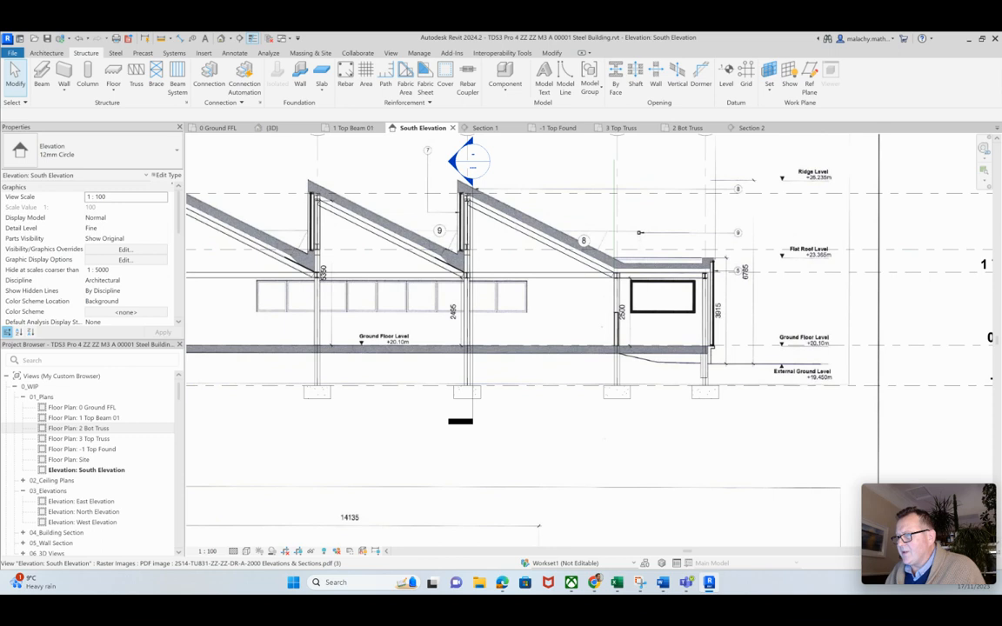
{"action": "scroll", "coordinate": [504, 284], "scroll_direction": "down", "scroll_amount": 2}
{"action": "middle_click_drag", "start_coordinate": [490, 361], "coordinate": [481, 291]}
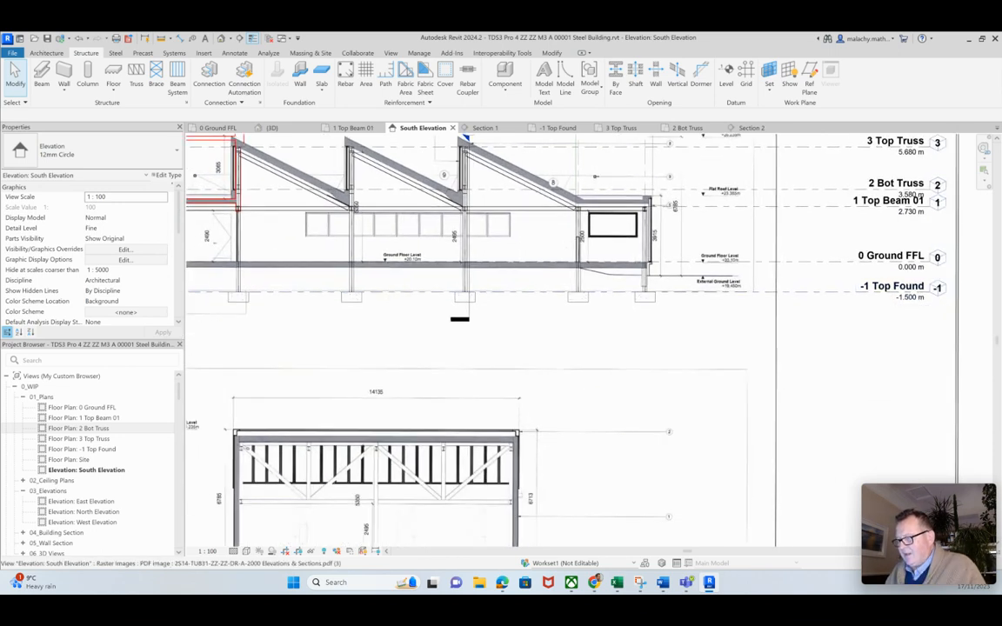
{"action": "middle_click_drag", "start_coordinate": [459, 319], "coordinate": [484, 290]}
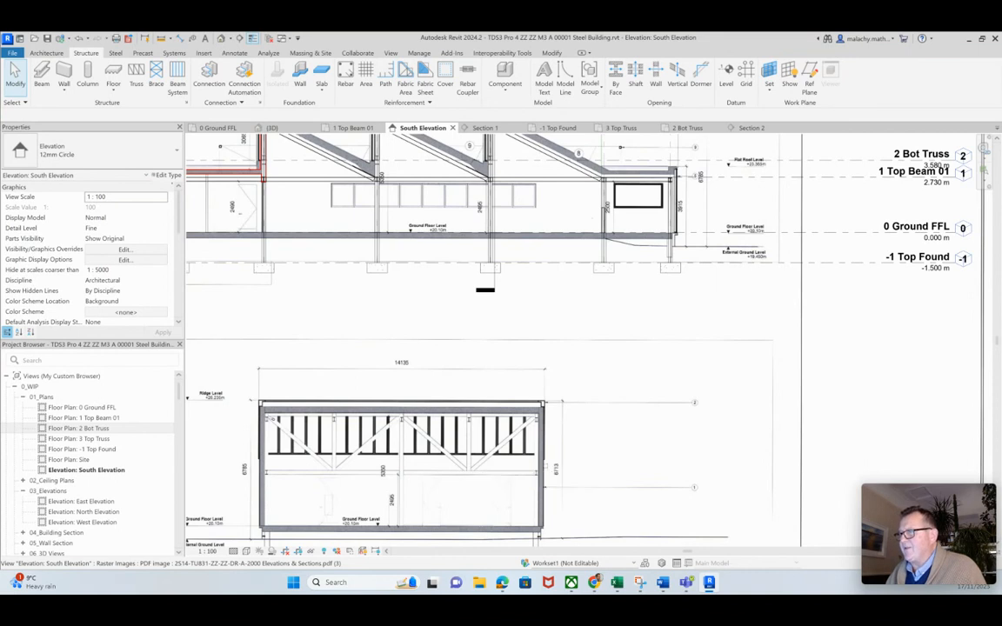
{"action": "scroll", "coordinate": [457, 465], "scroll_direction": "down", "scroll_amount": 2}
Set the base level of the six short UC203x203x60 truss columns in the 3D view to 1 Top Beam 01.
{"action": "left_click", "coordinate": [273, 128]}
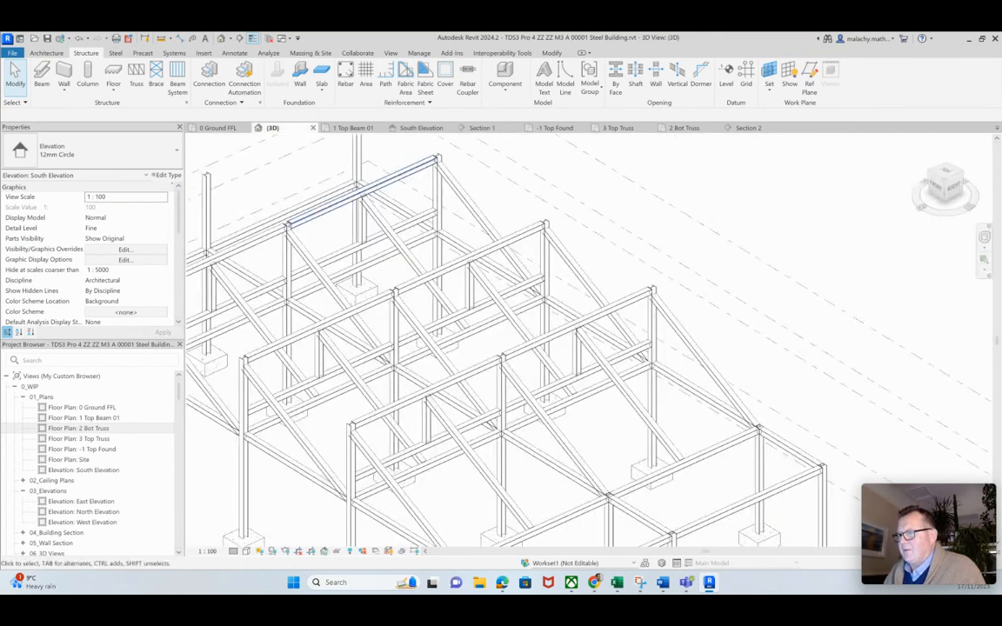
{"action": "scroll", "coordinate": [463, 390], "scroll_direction": "down", "scroll_amount": 1}
{"action": "middle_click_drag", "start_coordinate": [463, 400], "coordinate": [468, 341]}
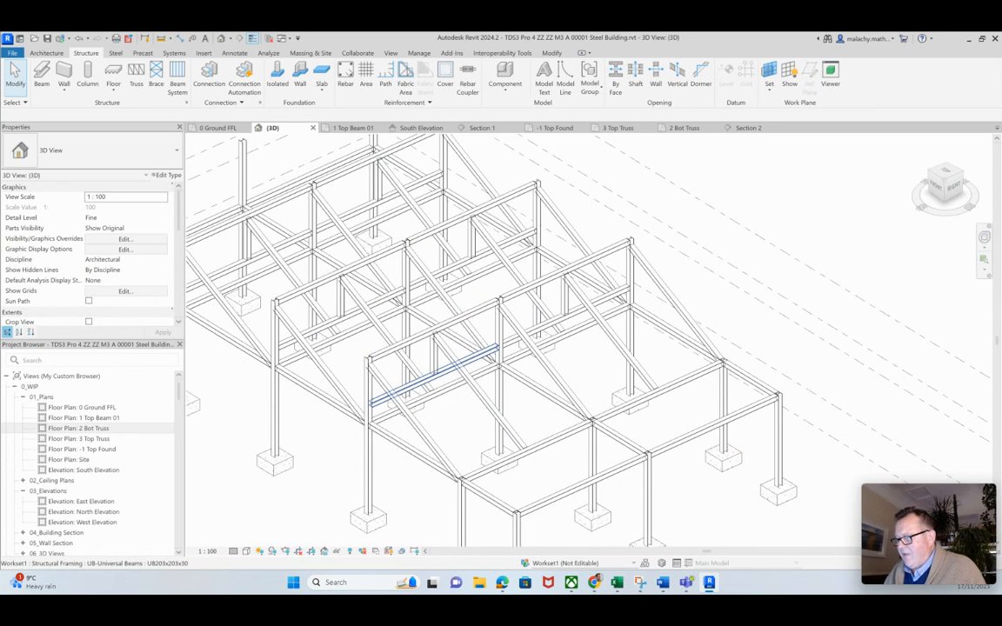
{"action": "left_click", "coordinate": [434, 375]}
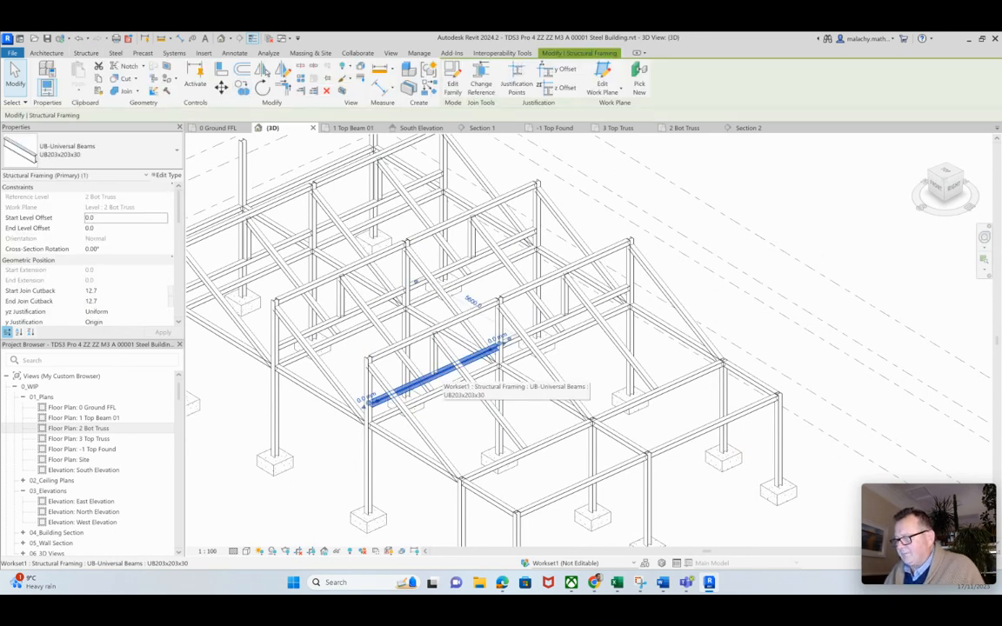
{"action": "key", "text": "Escape"}
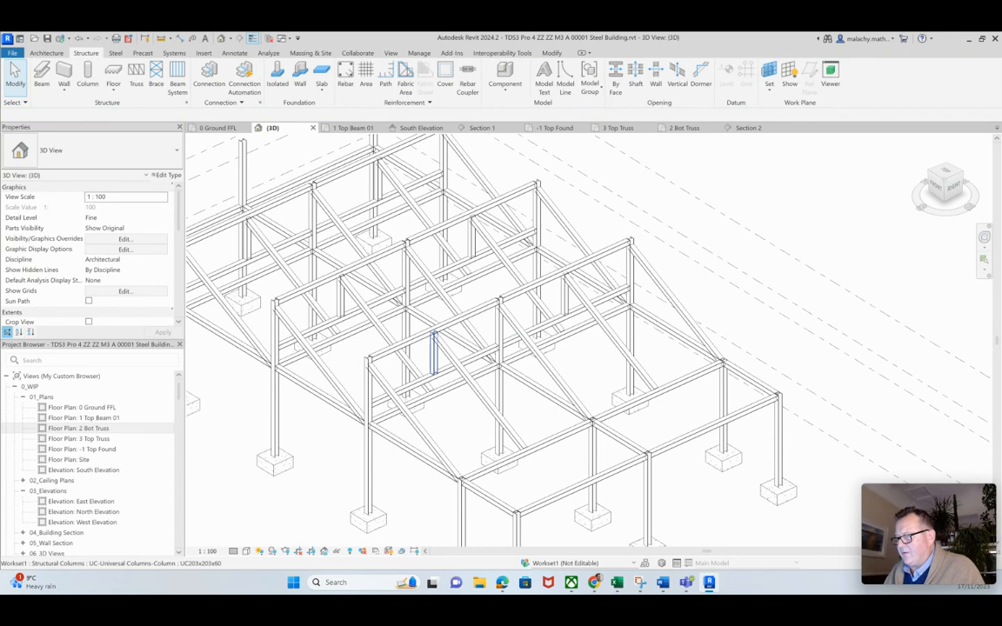
{"action": "left_click", "coordinate": [433, 352]}
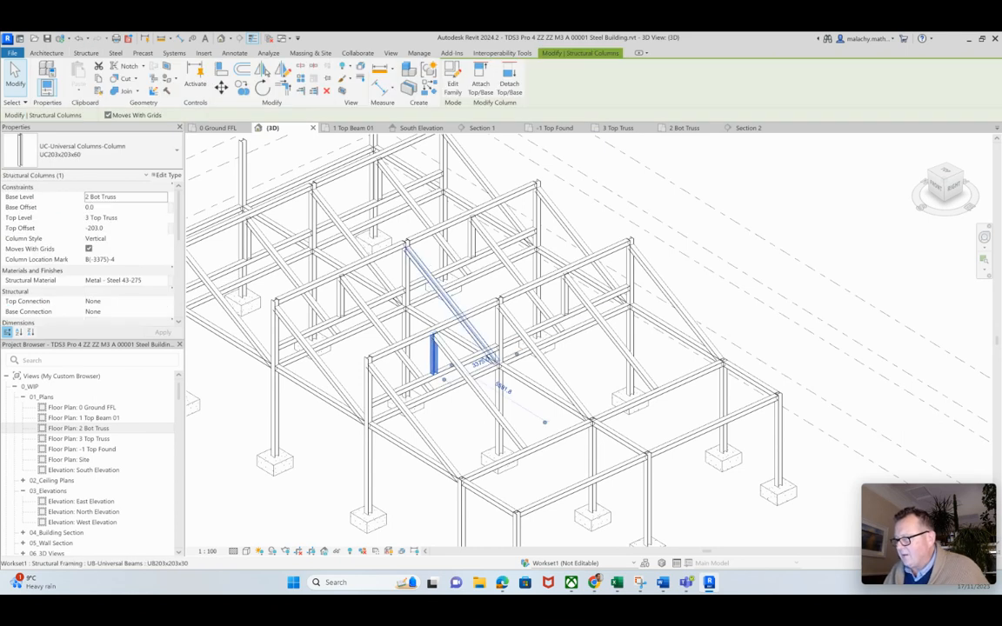
{"action": "left_click", "coordinate": [563, 296], "text": "ctrl"}
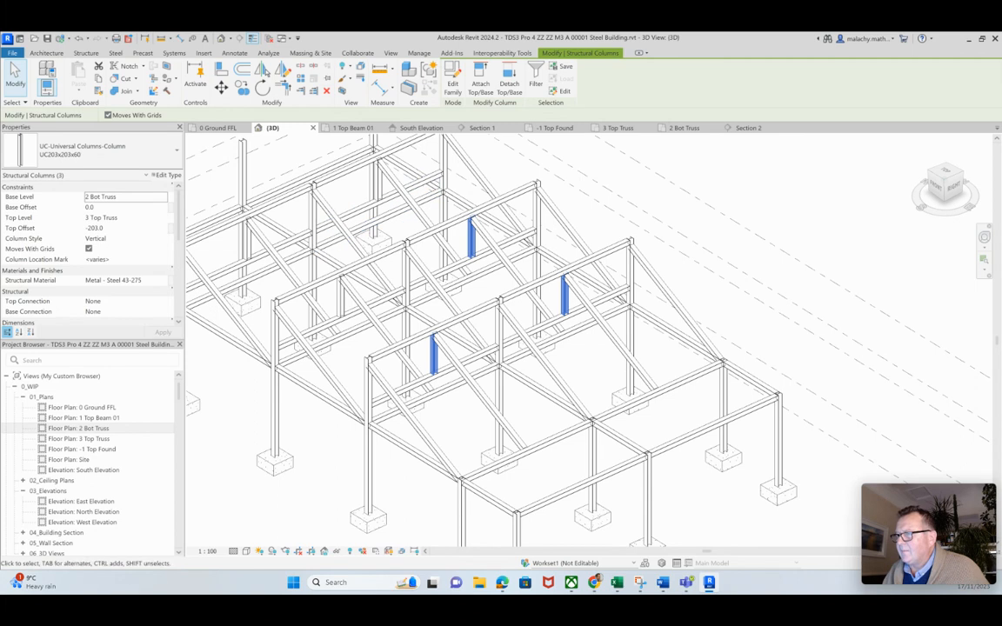
{"action": "left_click", "coordinate": [377, 181], "text": "ctrl"}
{"action": "left_click", "coordinate": [247, 239], "text": "ctrl"}
{"action": "left_click", "coordinate": [340, 298], "text": "ctrl"}
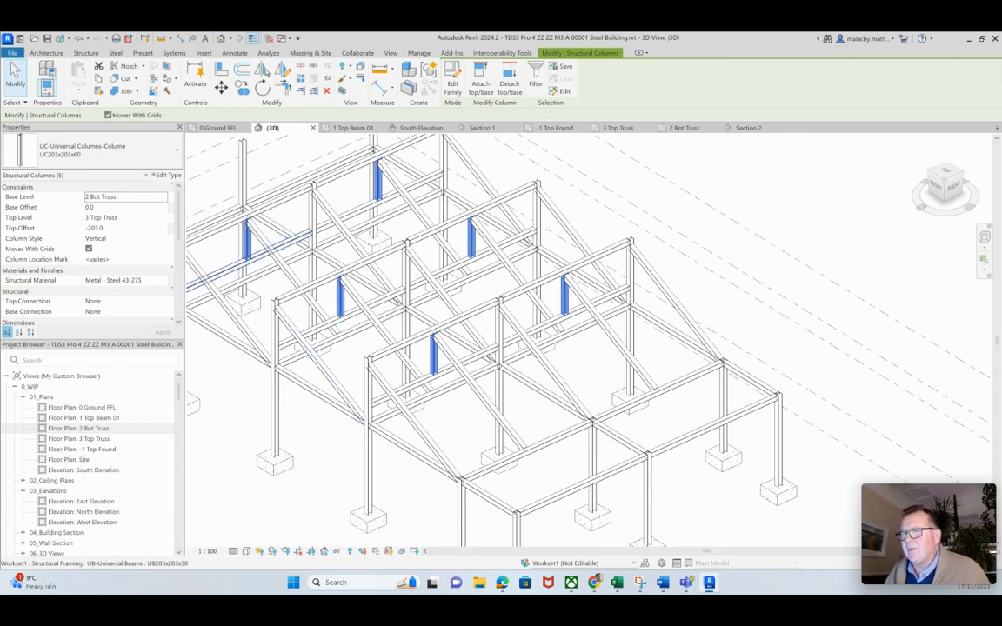
{"action": "left_click", "coordinate": [163, 197]}
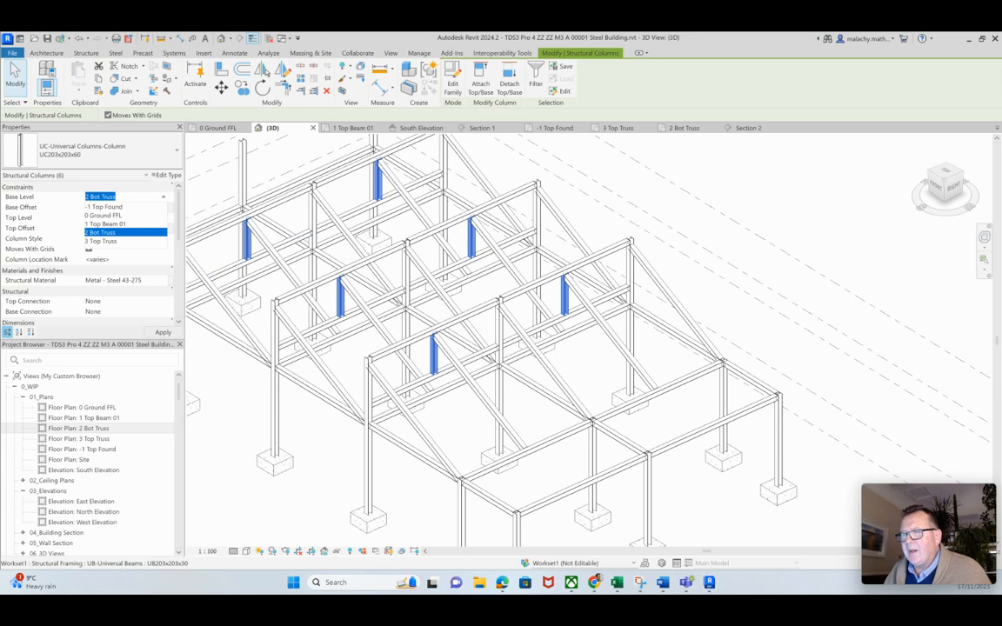
{"action": "left_click", "coordinate": [106, 224]}
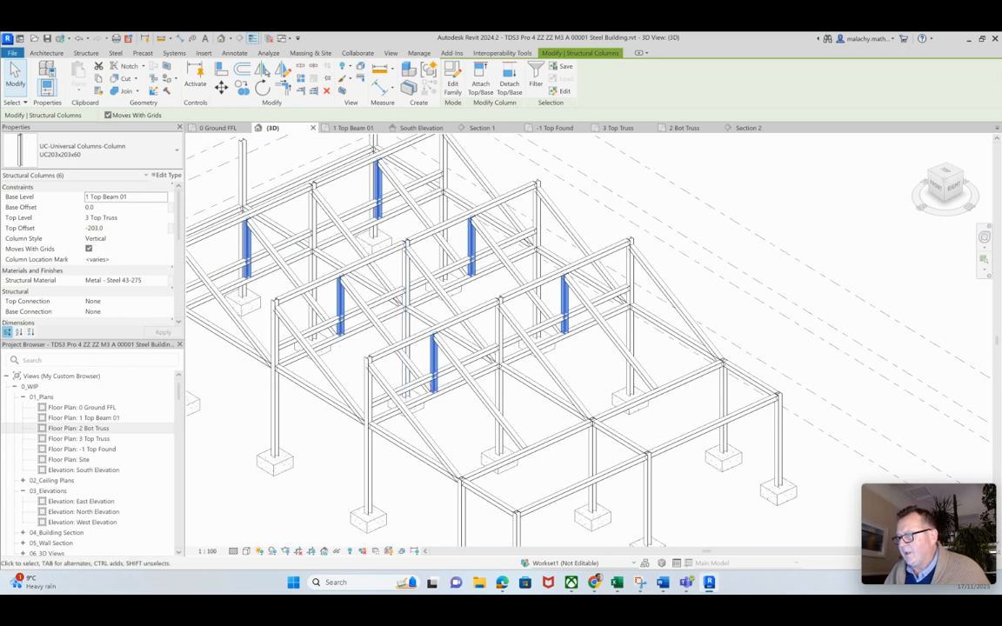
{"action": "key", "text": "Escape"}
Delete the UB203x203x30 beams at the 2 Bot Truss level that cross the short columns on grids 2, 3 and 4.
{"action": "left_click", "coordinate": [435, 374]}
{"action": "key", "text": "Escape"}
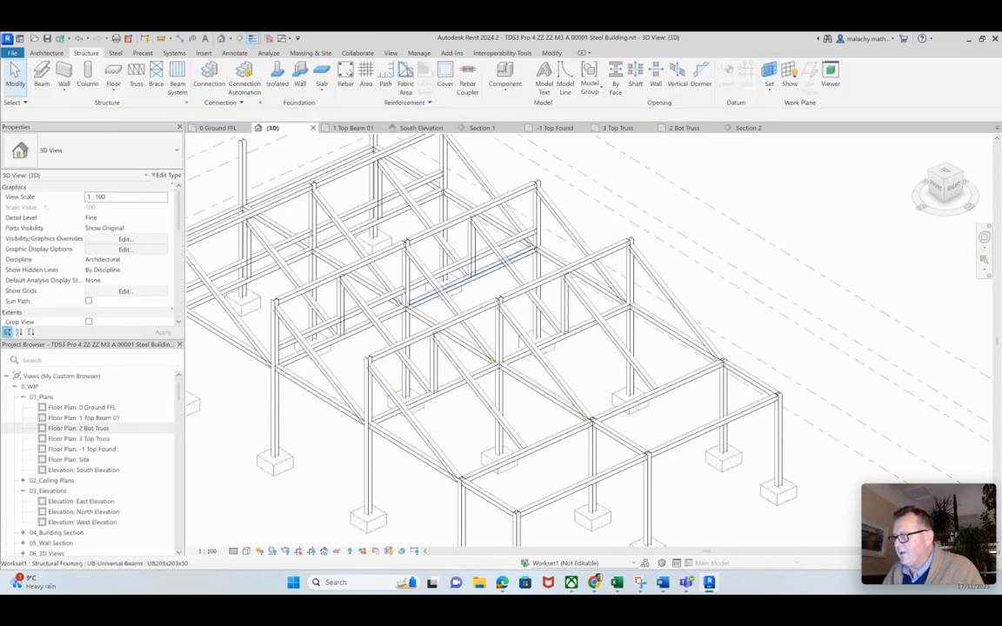
{"action": "left_click", "coordinate": [469, 258]}
{"action": "key", "text": "Delete"}
{"action": "left_click", "coordinate": [344, 316]}
{"action": "key", "text": "Delete"}
{"action": "left_click", "coordinate": [252, 258]}
{"action": "key", "text": "Delete"}
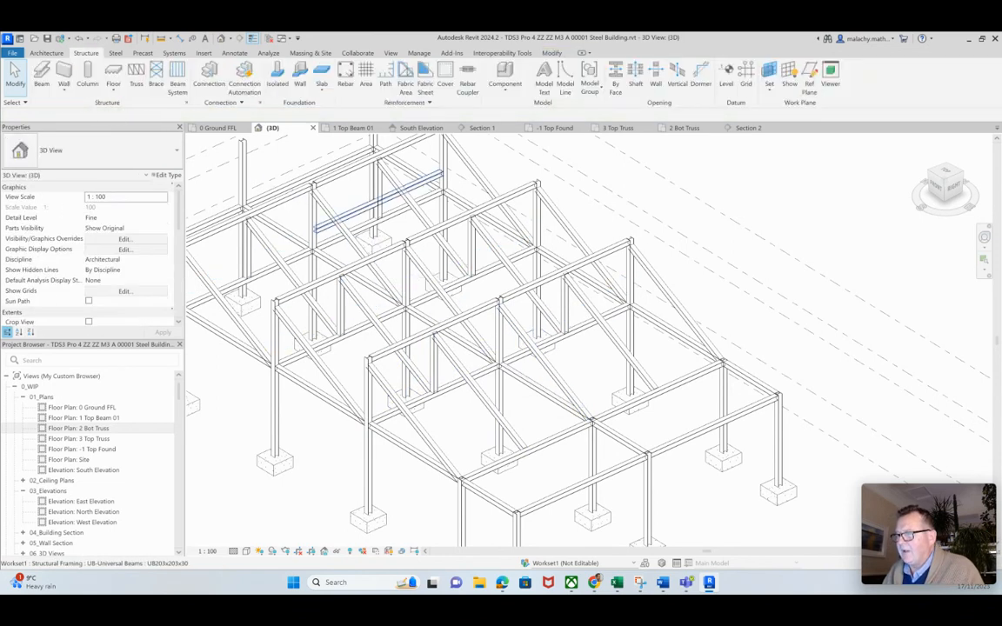
{"action": "left_click", "coordinate": [352, 313]}
{"action": "key", "text": "Delete"}
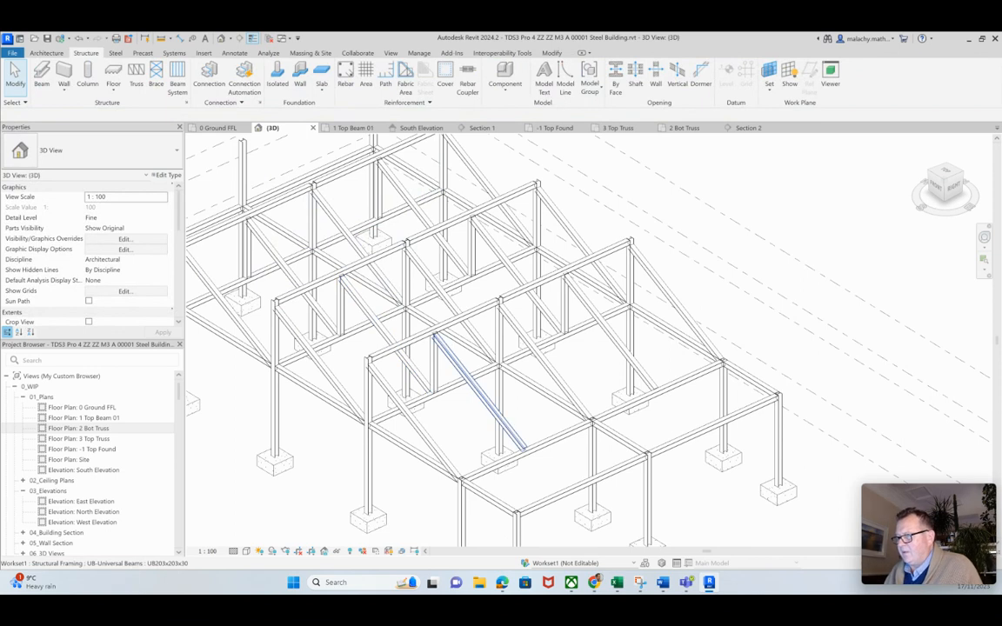
Check the framing between grids B and C in the 1 Top Beam 01 plan against the Section BB drawing in South Elevation.
{"action": "scroll", "coordinate": [457, 398], "scroll_direction": "down", "scroll_amount": 2}
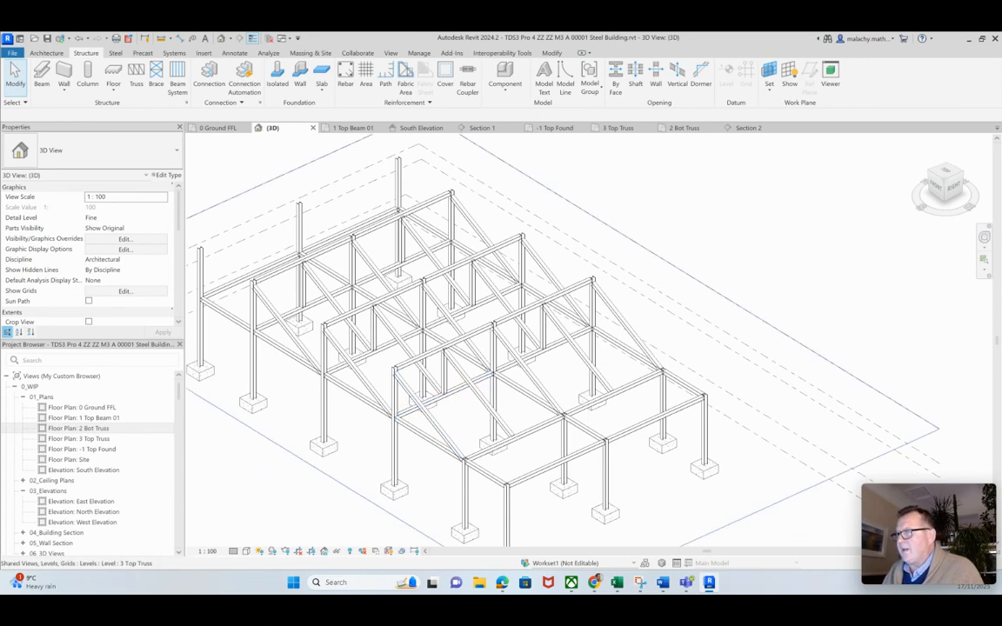
{"action": "left_click", "coordinate": [353, 128]}
{"action": "scroll", "coordinate": [589, 339], "scroll_direction": "down", "scroll_amount": 6}
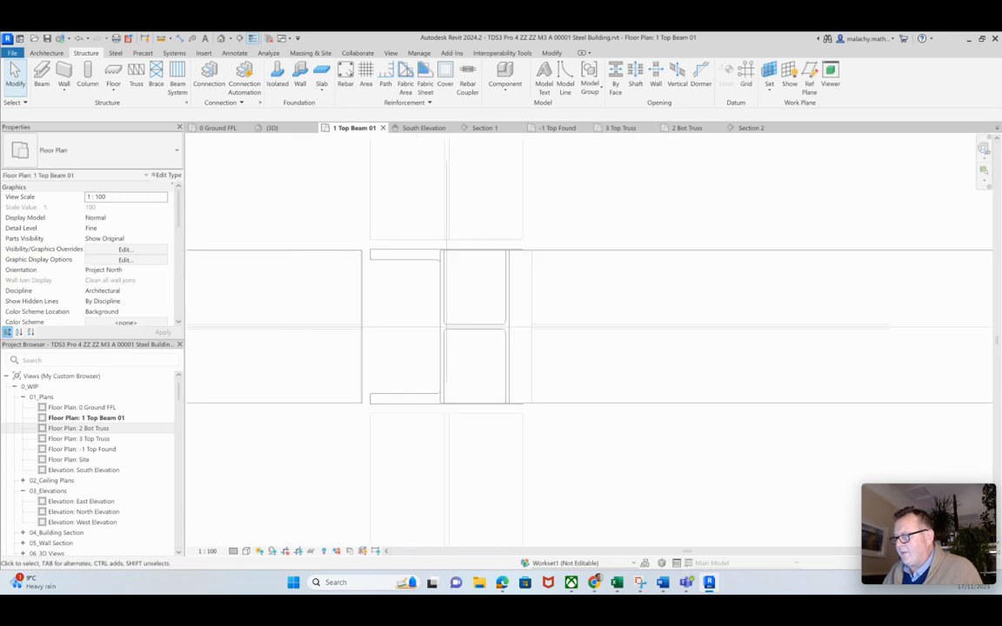
{"action": "scroll", "coordinate": [630, 430], "scroll_direction": "down", "scroll_amount": 1}
{"action": "middle_click_drag", "start_coordinate": [630, 430], "coordinate": [356, 238]}
{"action": "scroll", "coordinate": [396, 263], "scroll_direction": "down", "scroll_amount": 1}
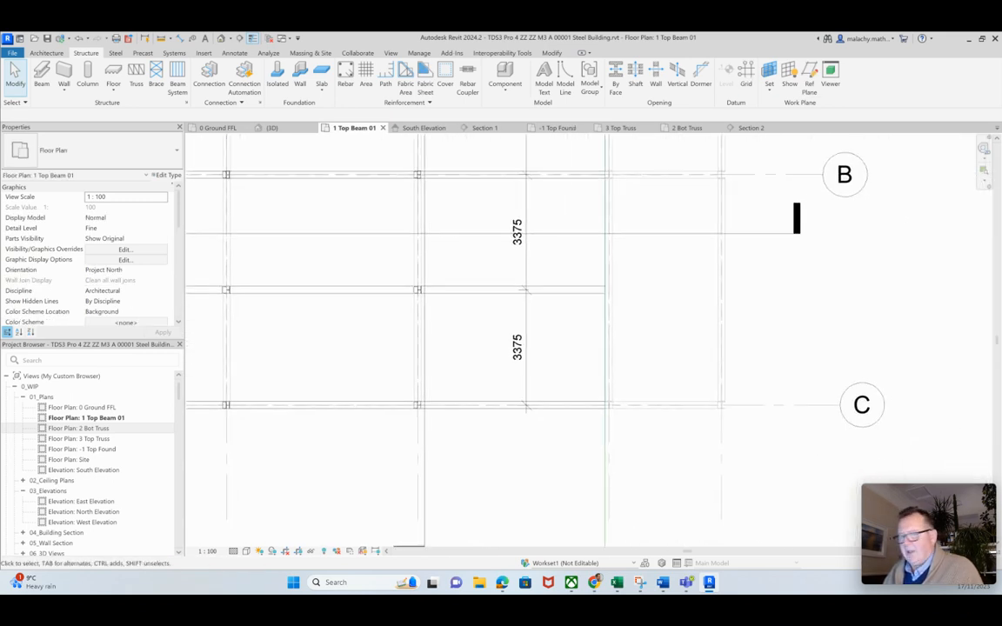
{"action": "left_click", "coordinate": [424, 128]}
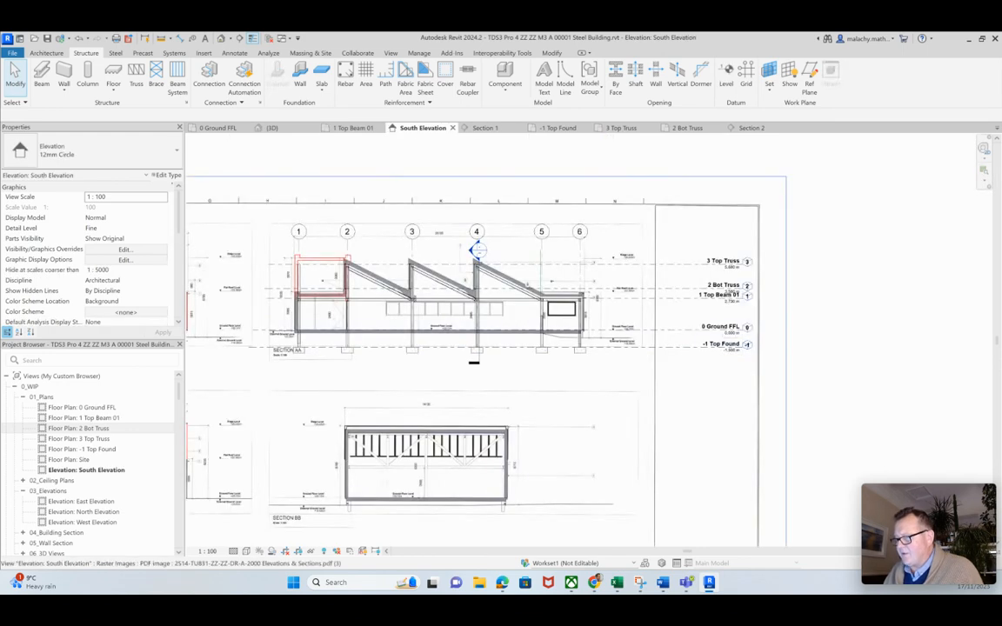
{"action": "scroll", "coordinate": [397, 477], "scroll_direction": "up", "scroll_amount": 3}
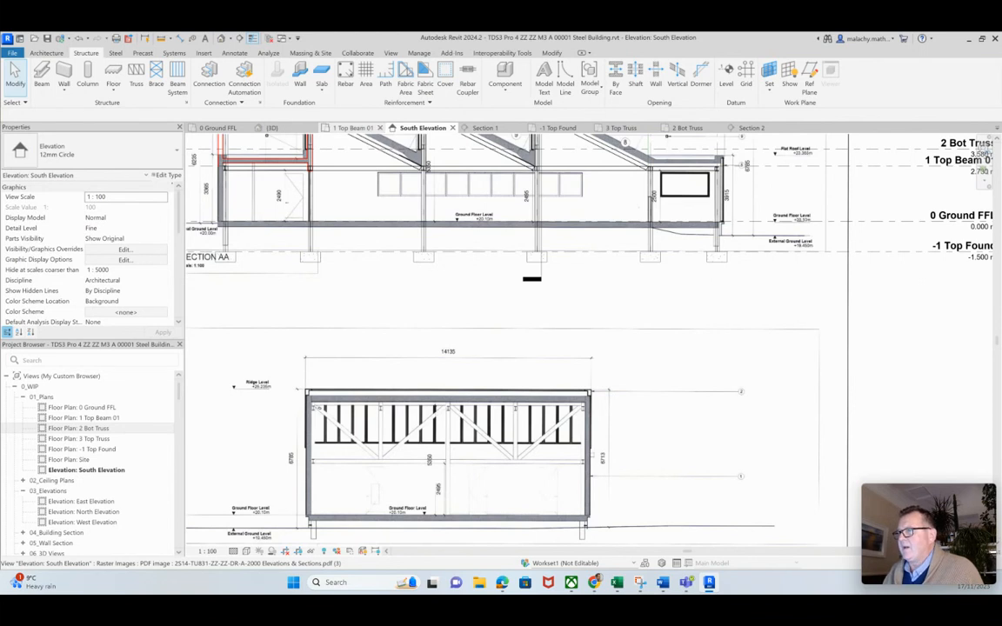
Place a UB203x203x30 beam in the 1 Top Beam 01 plan from the short column between grids B and C to grid C, and show it in 3D.
{"action": "left_click", "coordinate": [352, 128]}
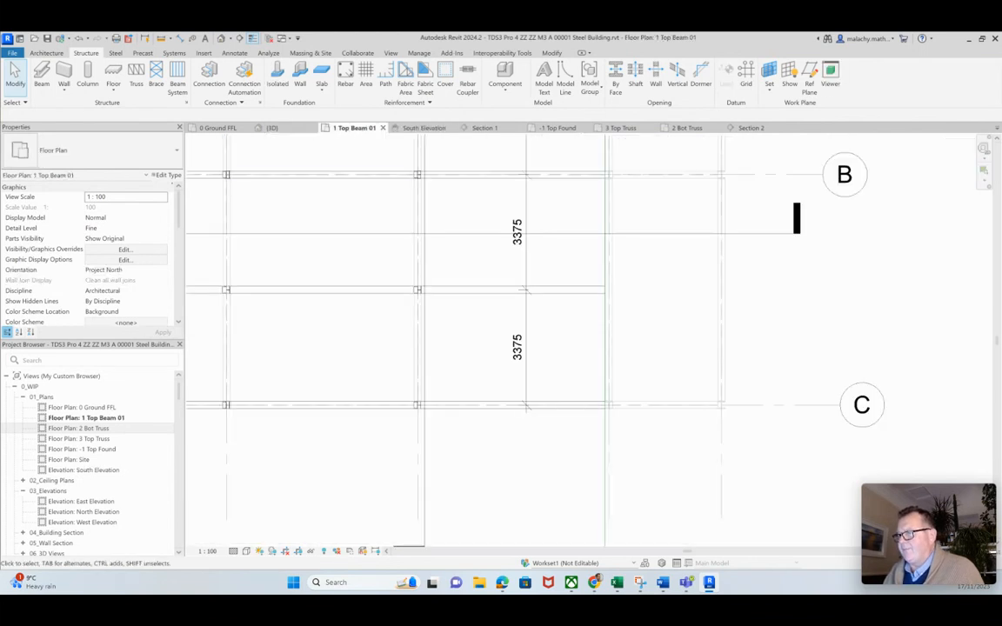
{"action": "left_click", "coordinate": [40, 74]}
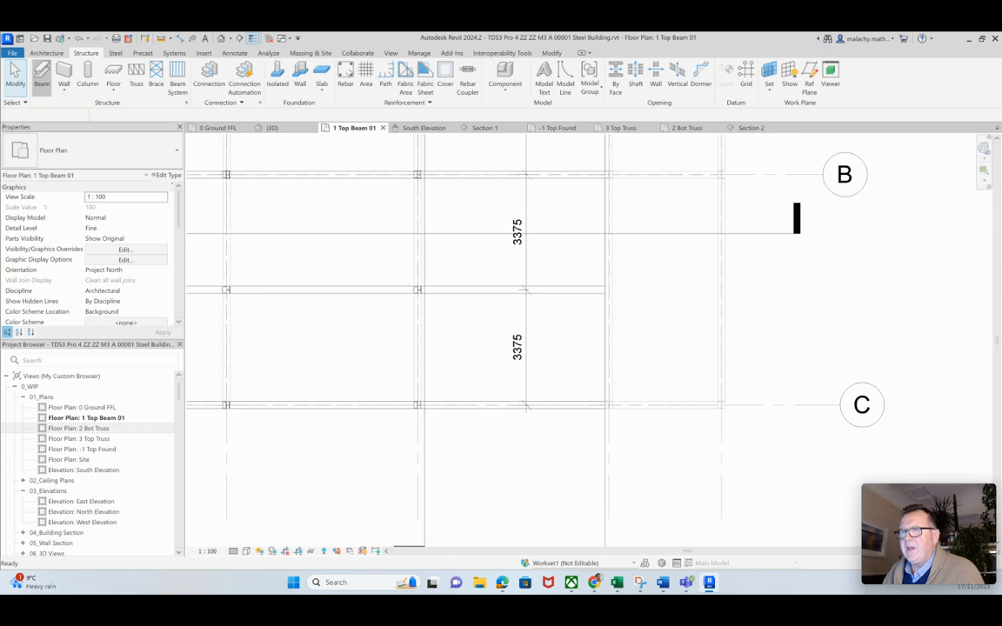
{"action": "left_click", "coordinate": [108, 152]}
{"action": "left_click", "coordinate": [42, 299]}
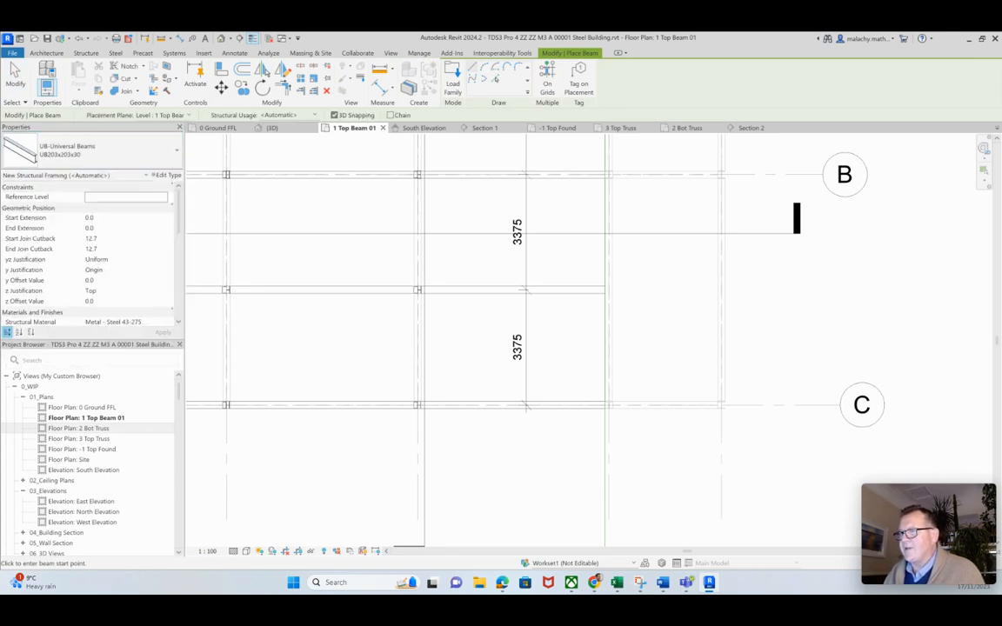
{"action": "scroll", "coordinate": [431, 308], "scroll_direction": "up", "scroll_amount": 5}
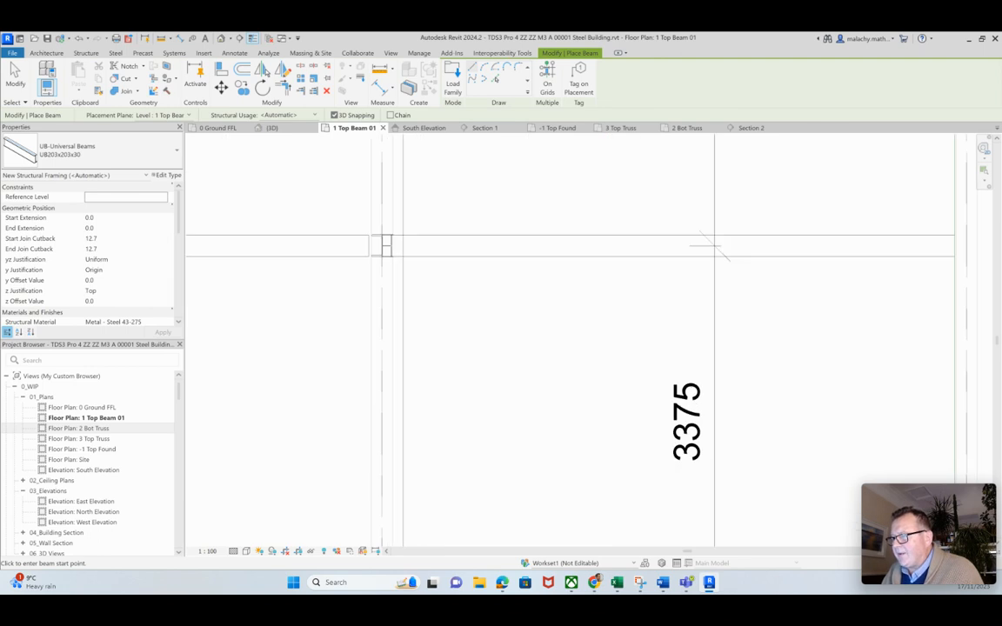
{"action": "scroll", "coordinate": [390, 269], "scroll_direction": "up", "scroll_amount": 2}
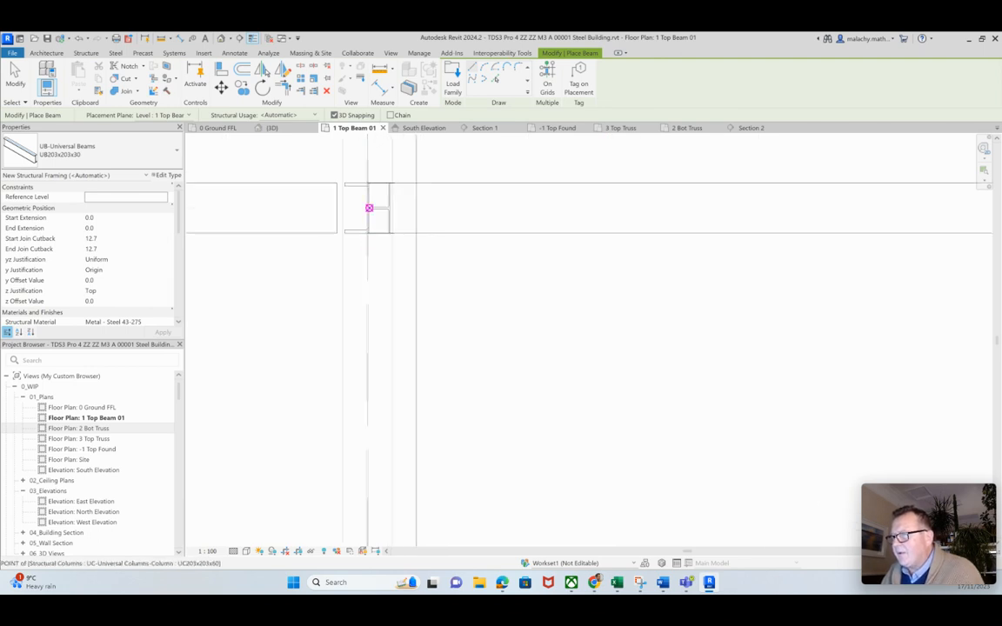
{"action": "left_click", "coordinate": [369, 208]}
{"action": "scroll", "coordinate": [435, 208], "scroll_direction": "down", "scroll_amount": 2}
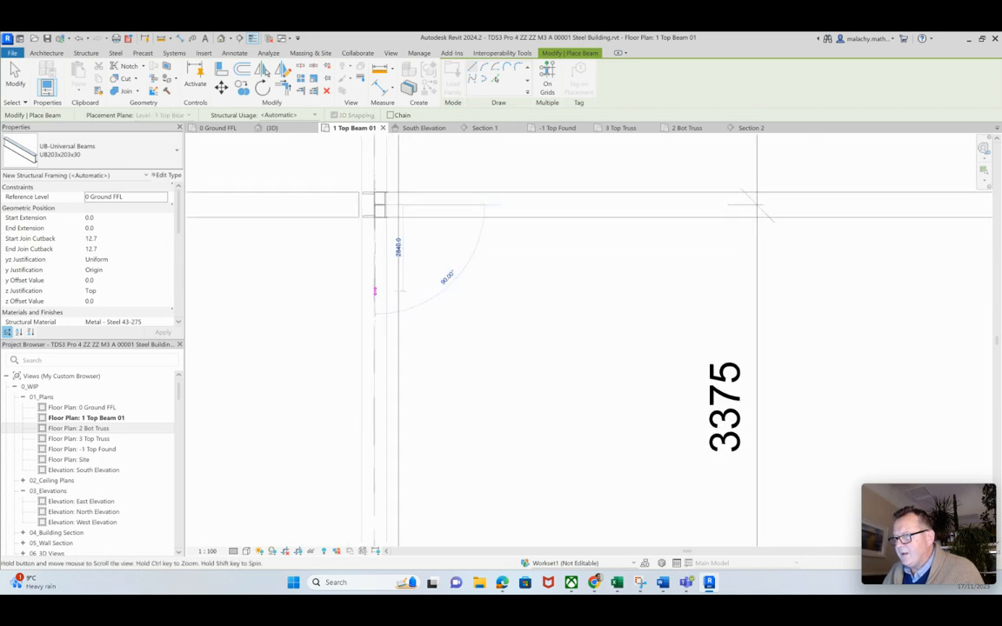
{"action": "middle_click_drag", "start_coordinate": [391, 452], "coordinate": [423, 296]}
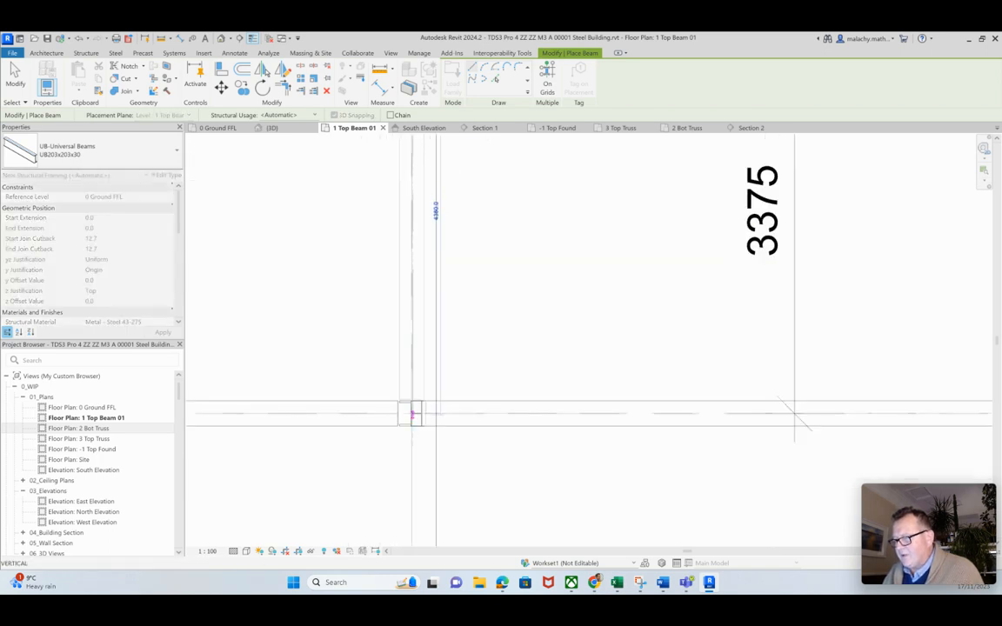
{"action": "scroll", "coordinate": [414, 414], "scroll_direction": "up", "scroll_amount": 3}
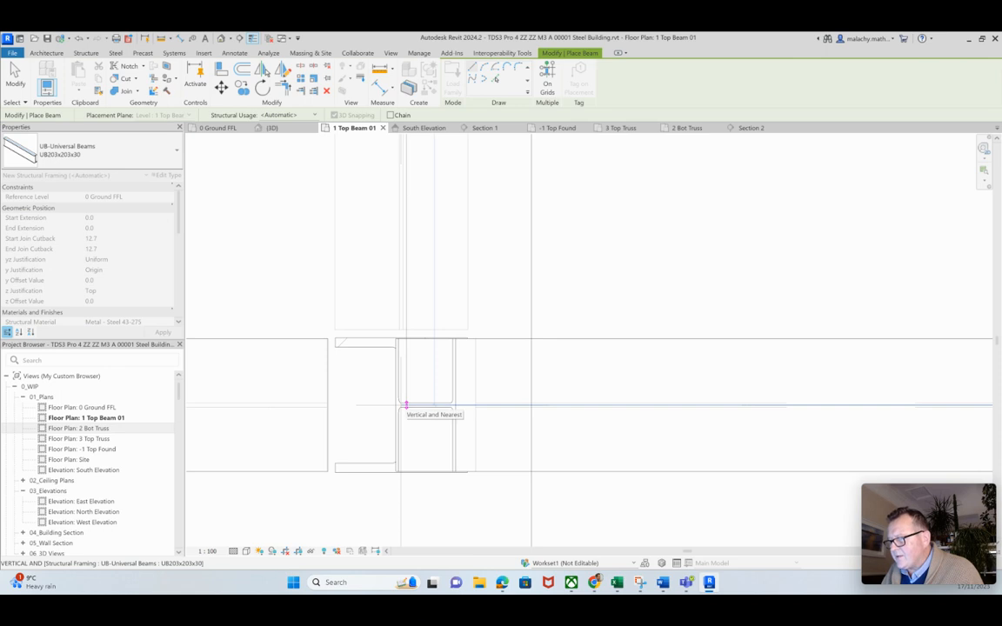
{"action": "left_click", "coordinate": [406, 405]}
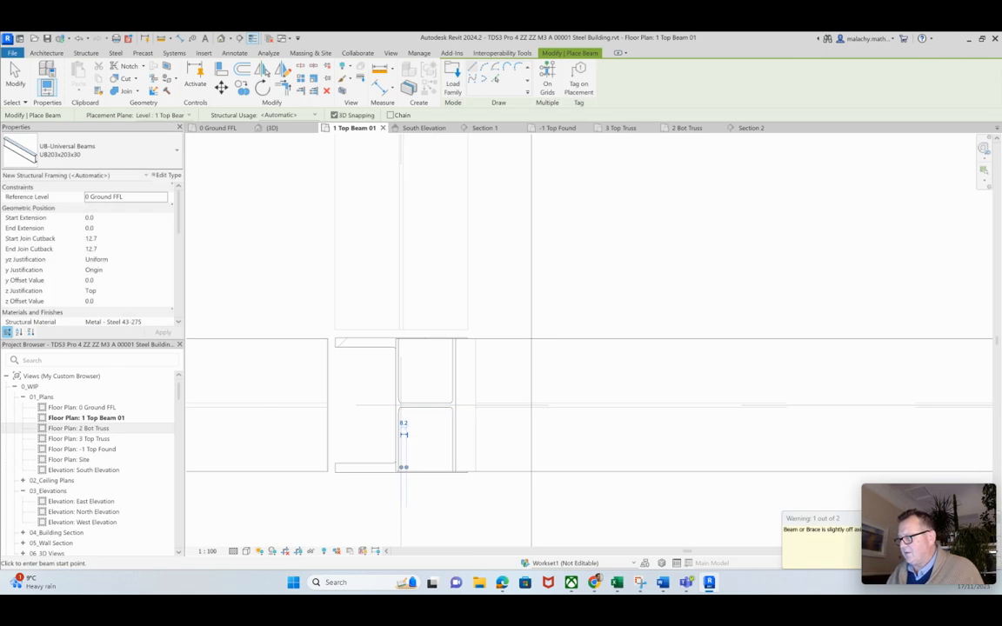
{"action": "left_click", "coordinate": [273, 128]}
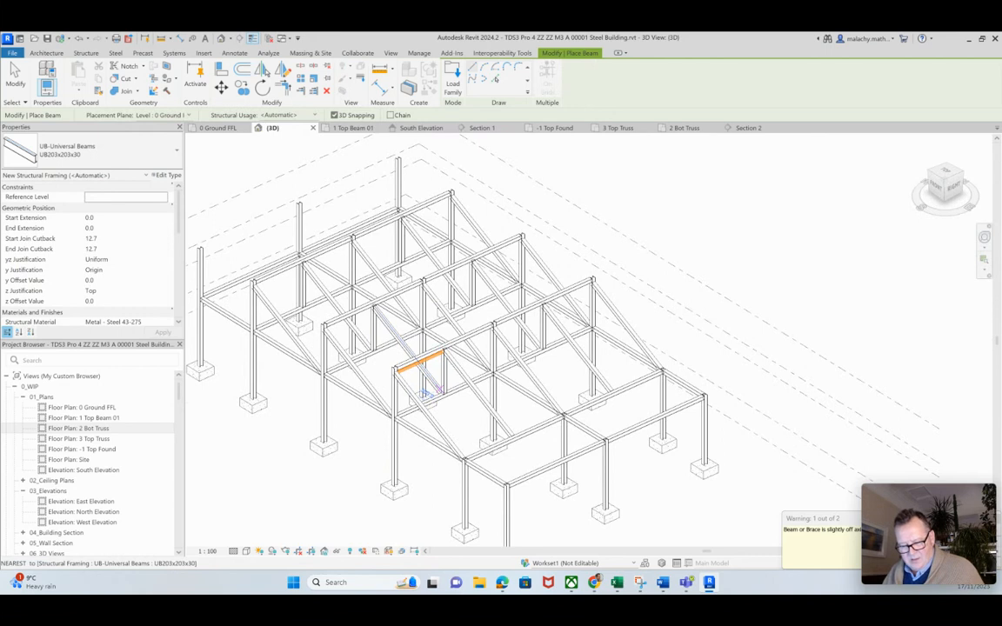
{"action": "key", "text": "Escape"}
{"action": "key", "text": "Escape"}
Try setting the new UB203x203x30 beam's End Level Offset to 0 to slope it between the columns.
{"action": "scroll", "coordinate": [426, 392], "scroll_direction": "up", "scroll_amount": 5}
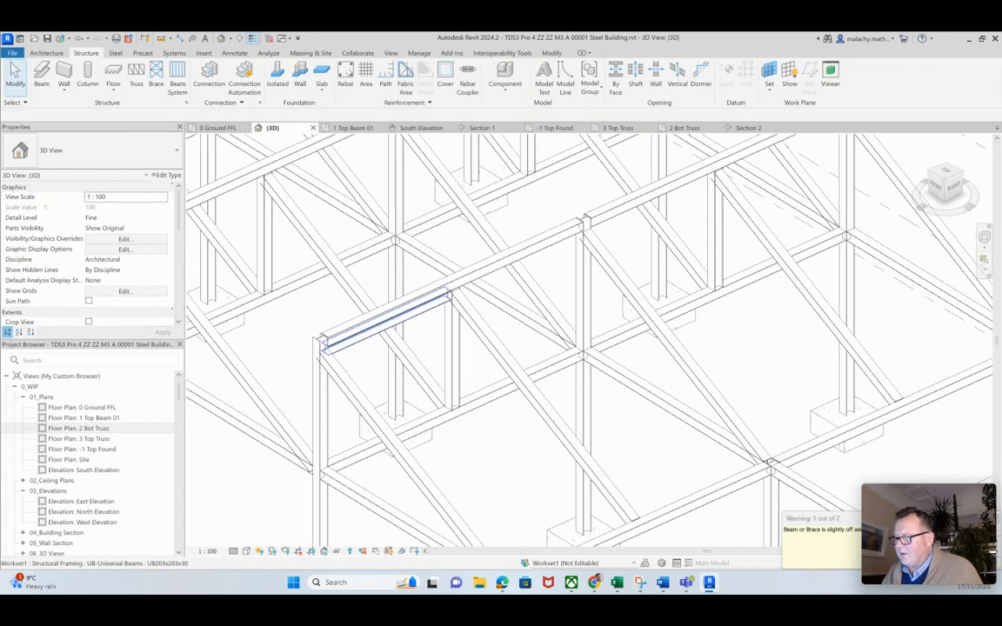
{"action": "left_click", "coordinate": [387, 319]}
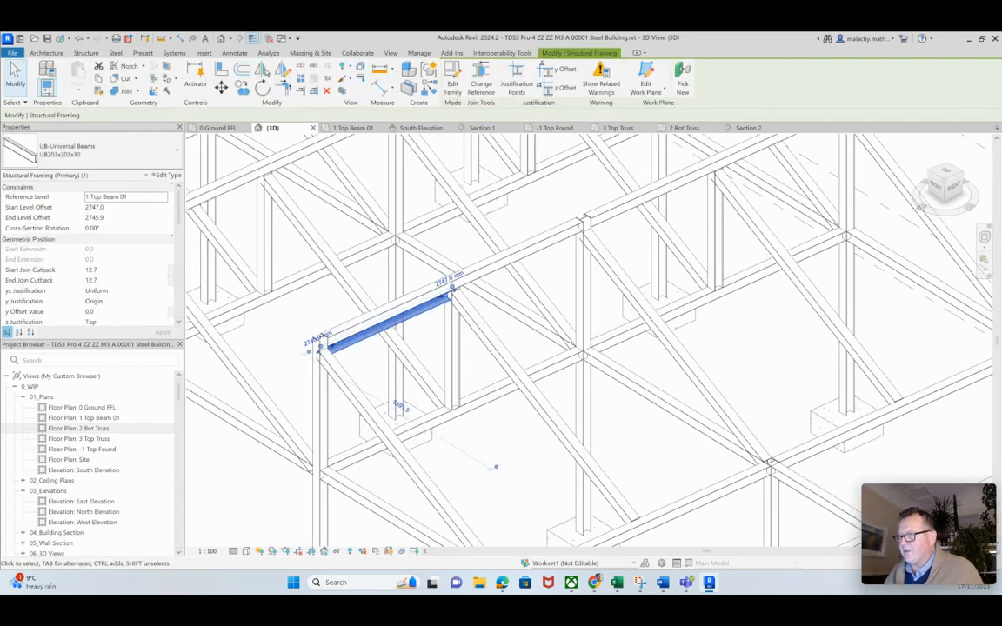
{"action": "double_click", "coordinate": [94, 207]}
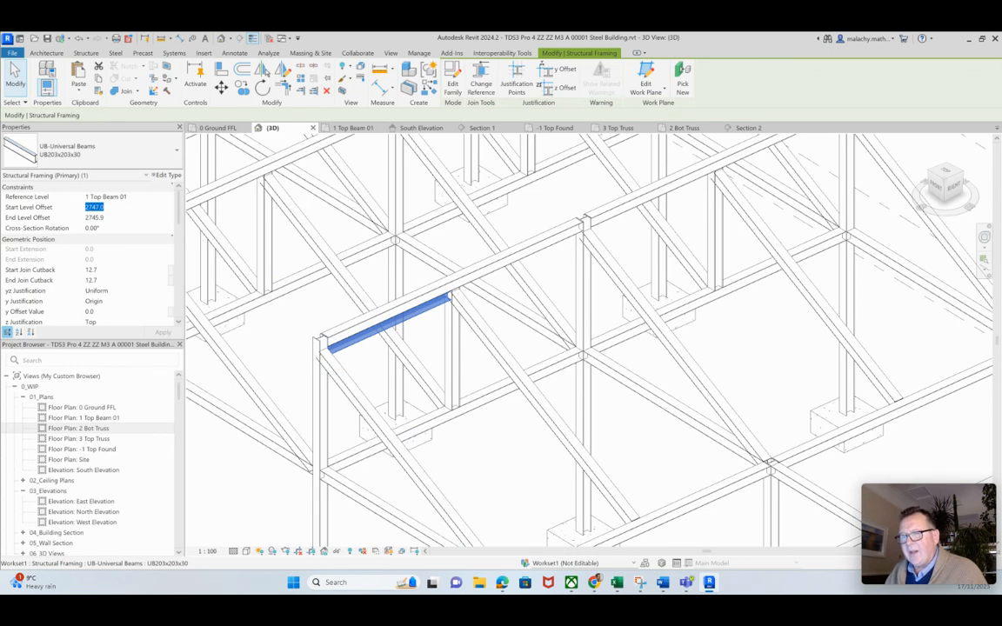
{"action": "key", "text": "Tab"}
{"action": "type", "text": "0"}
{"action": "key", "text": "Return"}
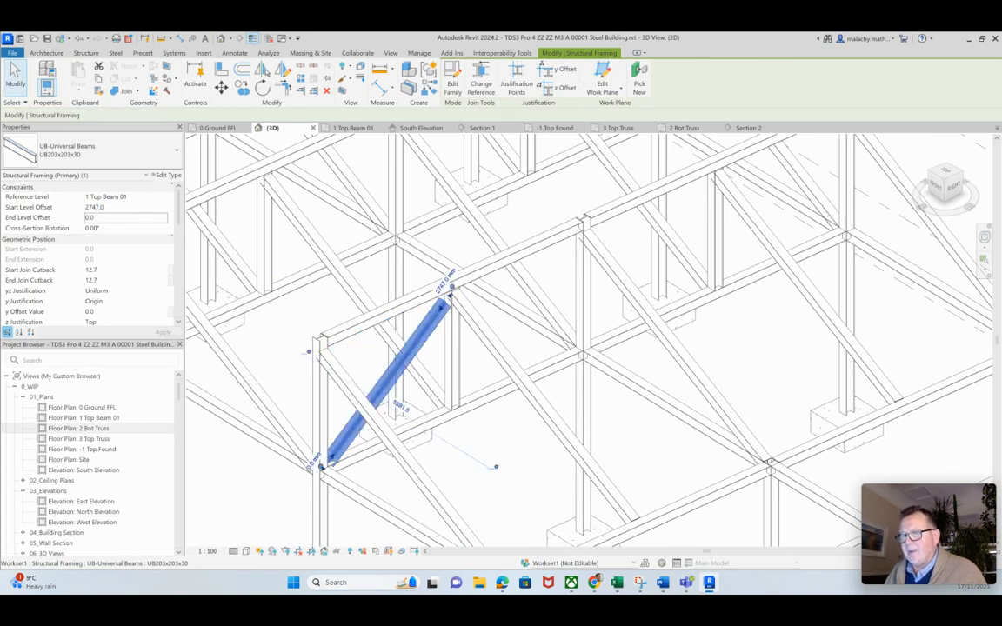
{"action": "key", "text": "Escape"}
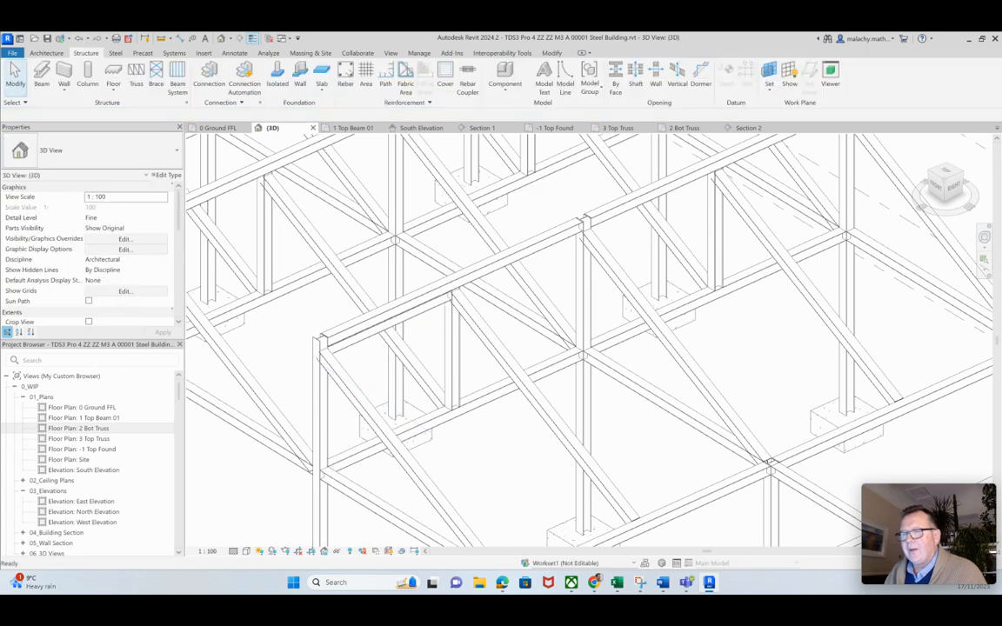
Set the new beam's Start Level Offset to 0 so it slopes down to the foot of the short column.
{"action": "left_click", "coordinate": [387, 322]}
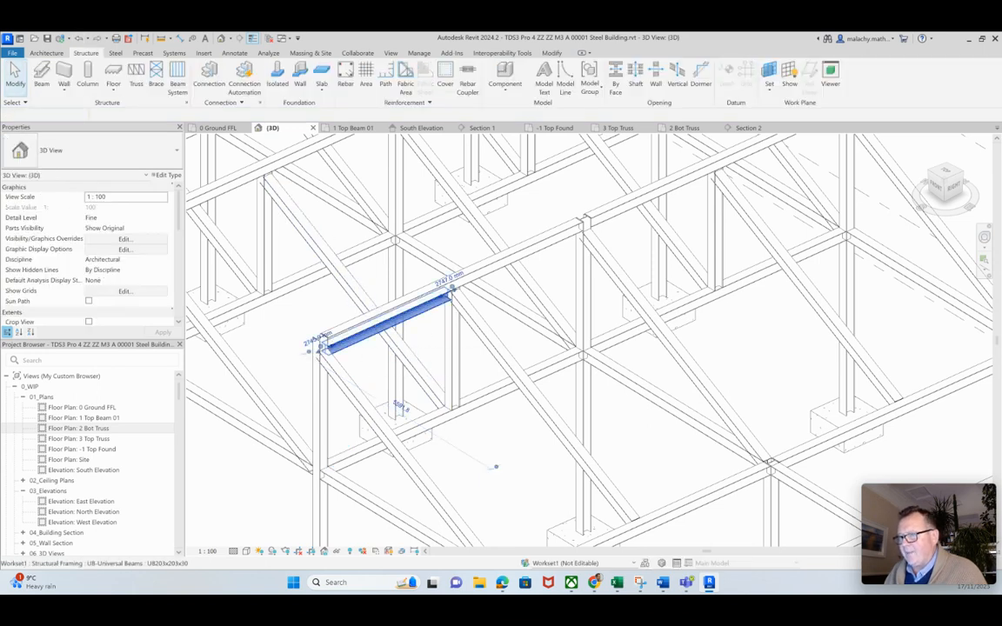
{"action": "double_click", "coordinate": [96, 207]}
{"action": "type", "text": "0"}
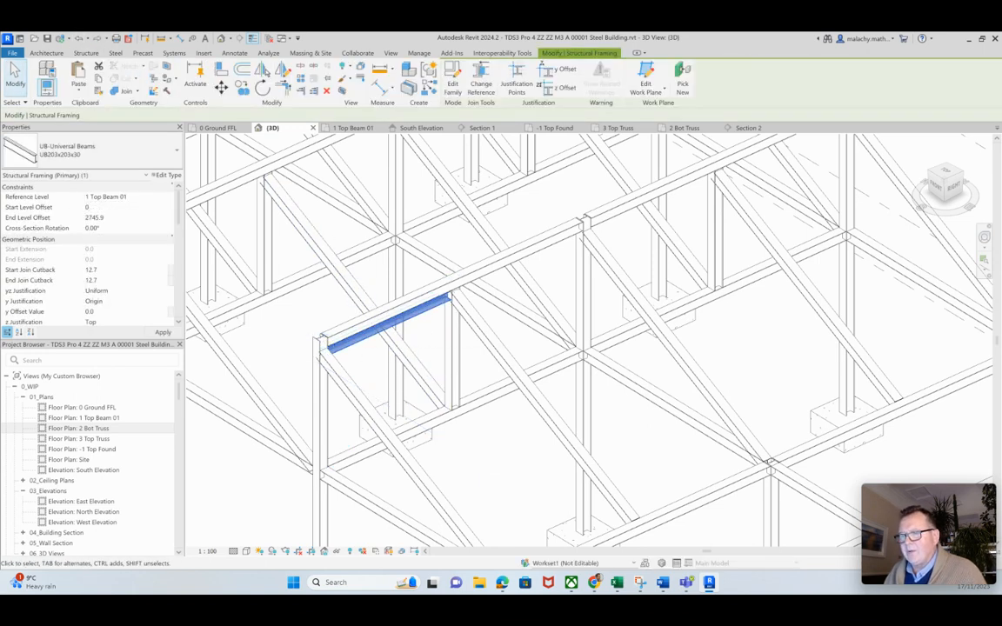
{"action": "key", "text": "Return"}
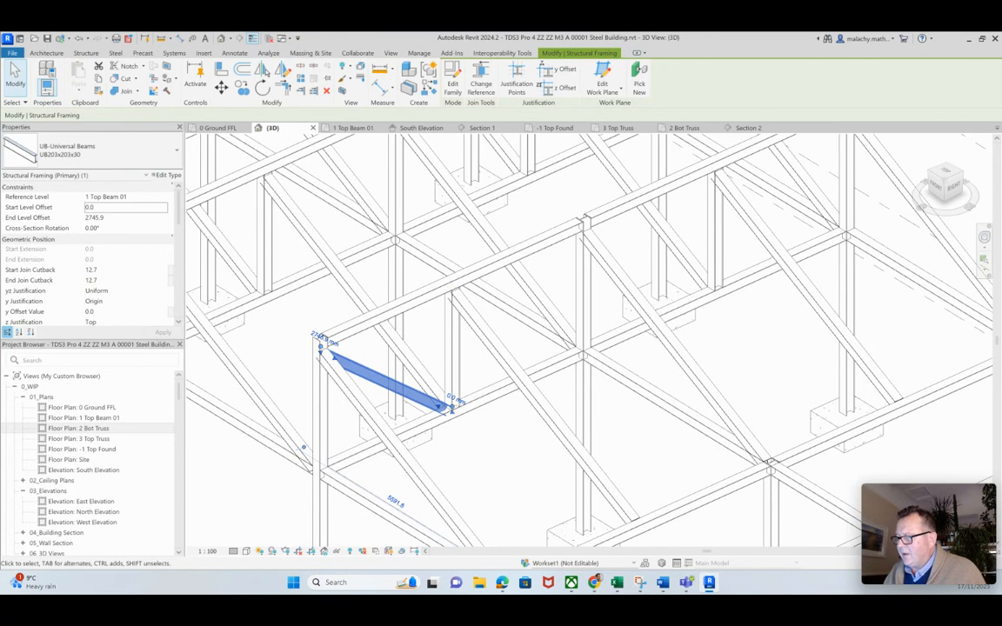
{"action": "key", "text": "Escape"}
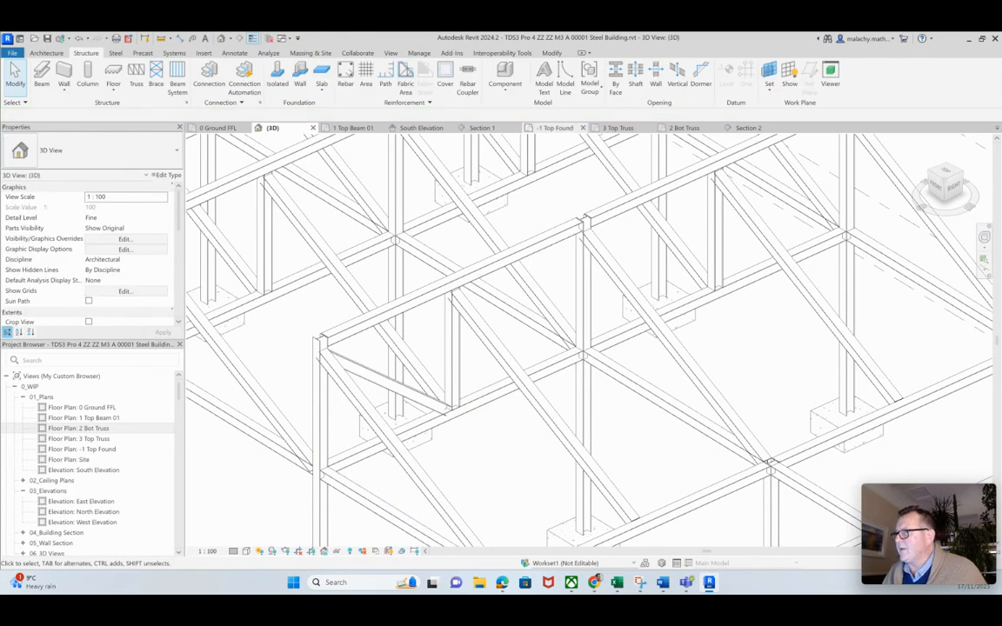
In Section 2, extend the diagonal beam's upper end into the grid C column and adjust its lower end at the short column's base.
{"action": "left_click", "coordinate": [747, 128]}
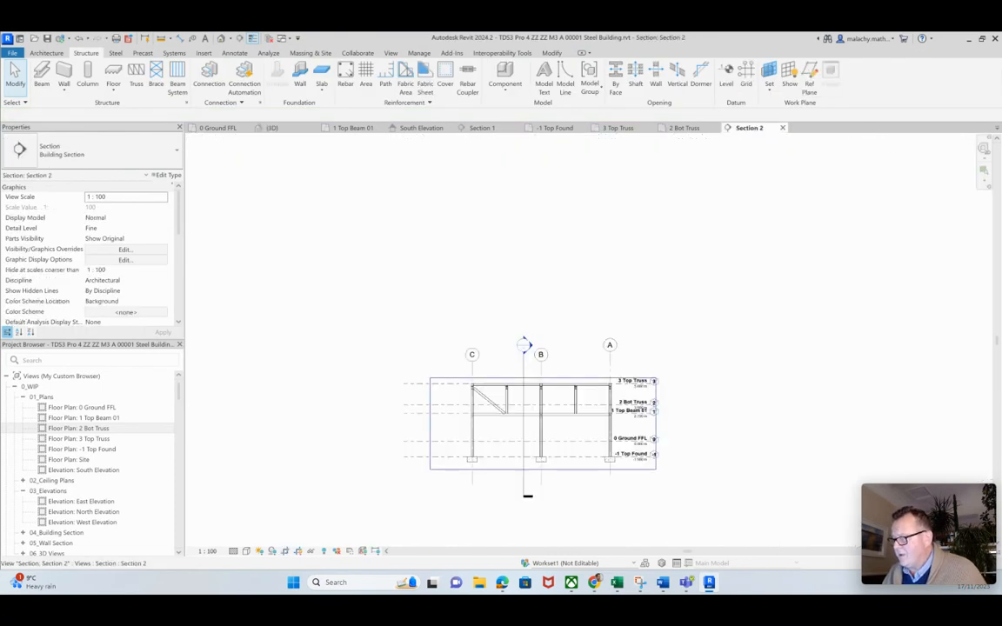
{"action": "scroll", "coordinate": [508, 413], "scroll_direction": "up", "scroll_amount": 5}
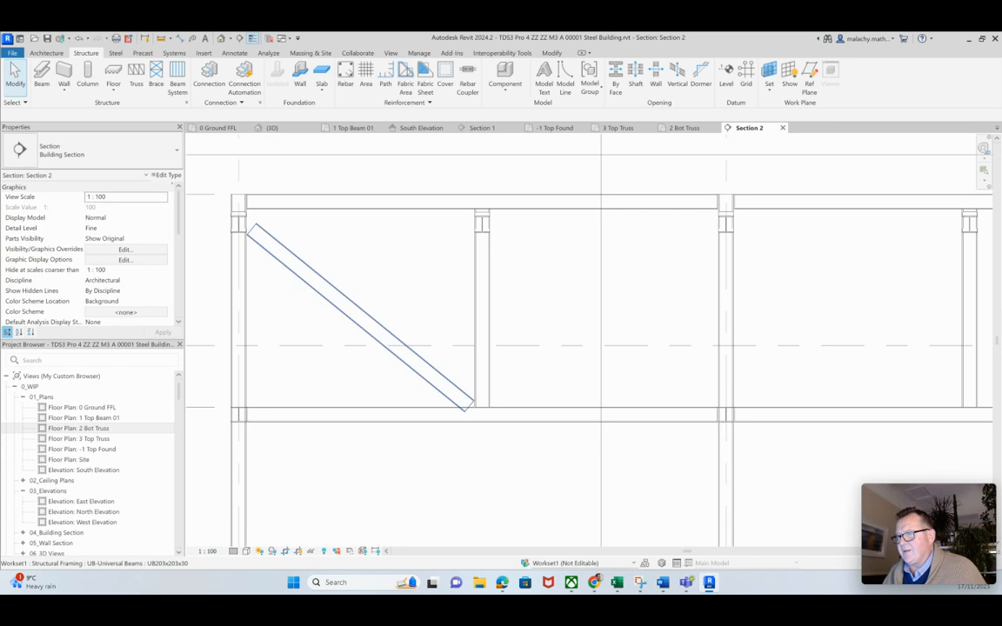
{"action": "left_click", "coordinate": [371, 344]}
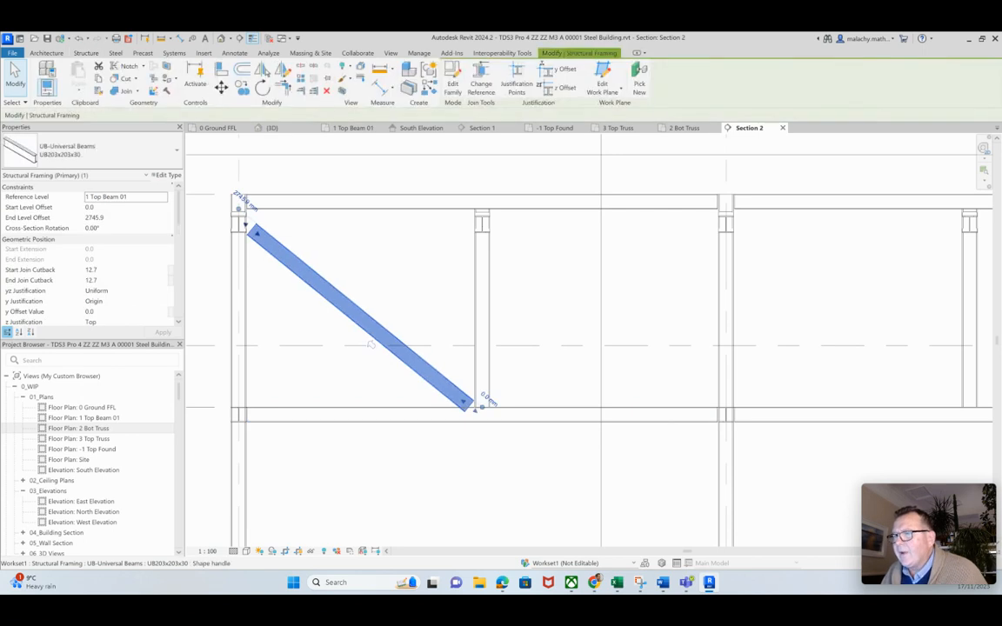
{"action": "left_click_drag", "start_coordinate": [254, 232], "coordinate": [241, 221]}
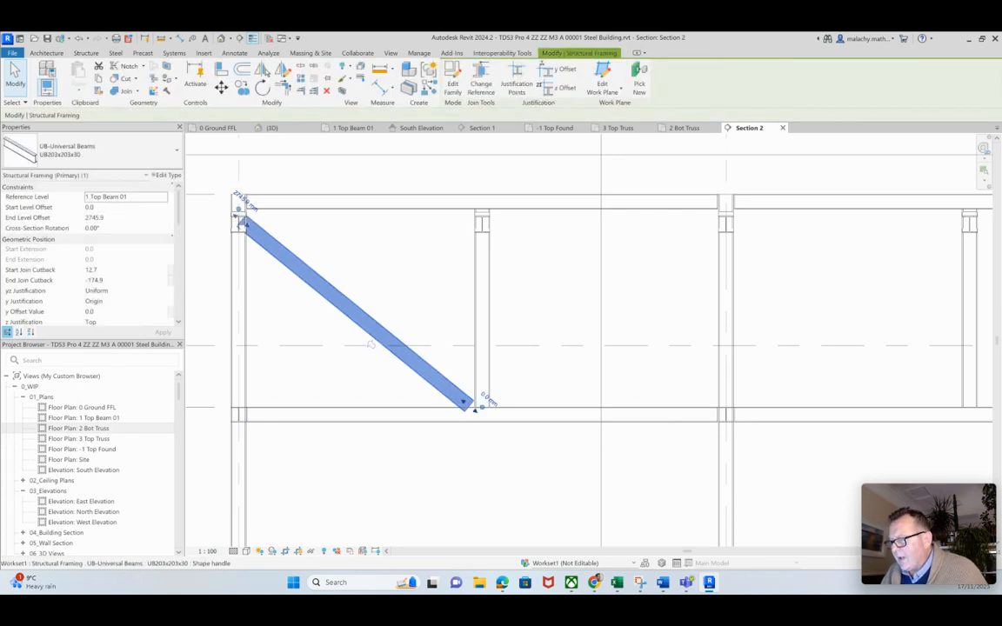
{"action": "left_click_drag", "start_coordinate": [482, 407], "coordinate": [481, 407]}
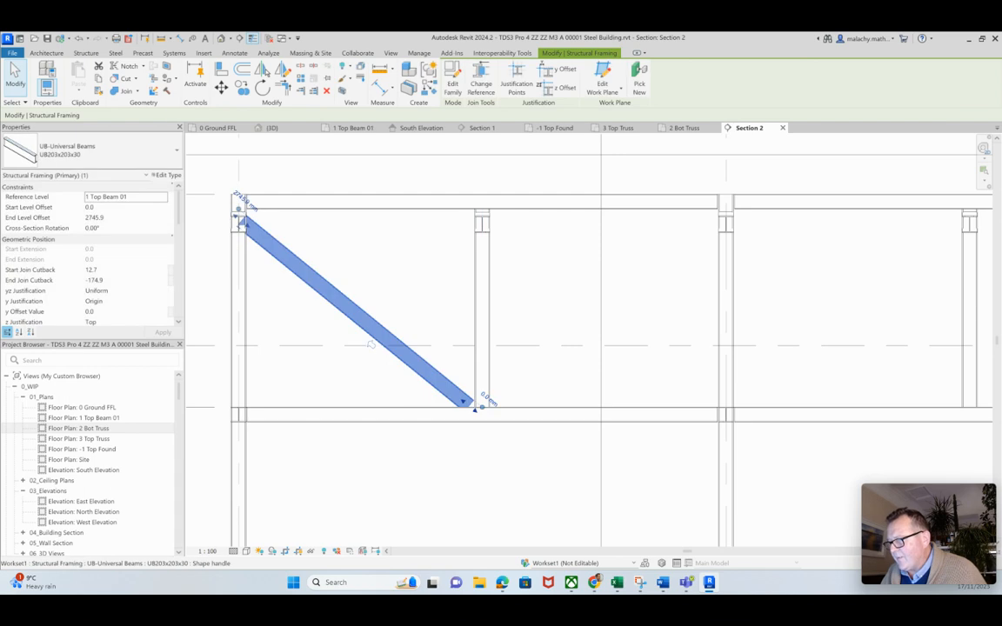
{"action": "left_click", "coordinate": [372, 345]}
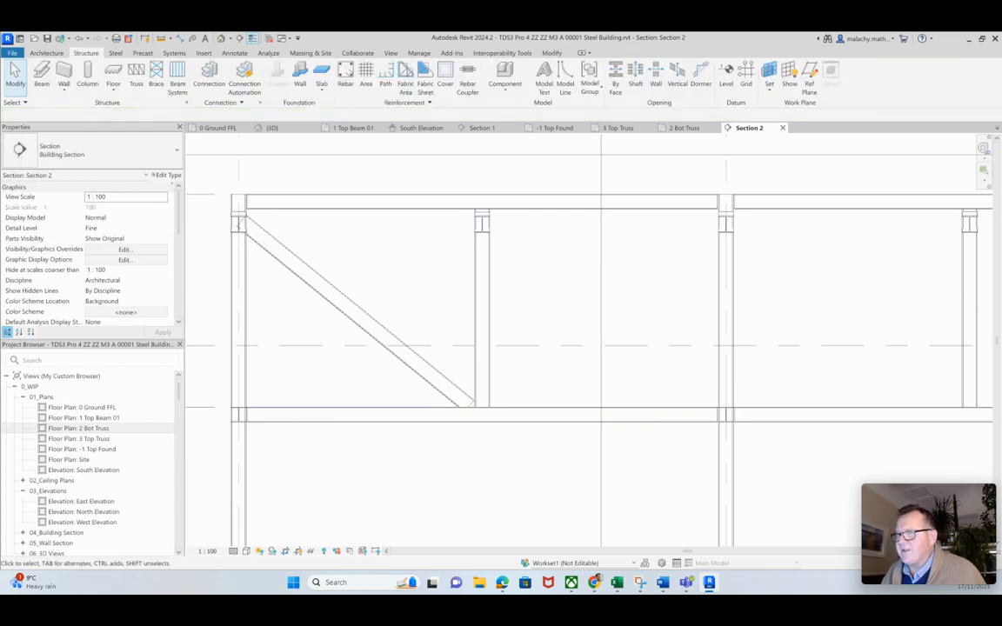
In the 2 Bot Truss plan, extend the diagonal beam's start into the short column and move that end onto the column's grid line.
{"action": "scroll", "coordinate": [341, 252], "scroll_direction": "down", "scroll_amount": 2}
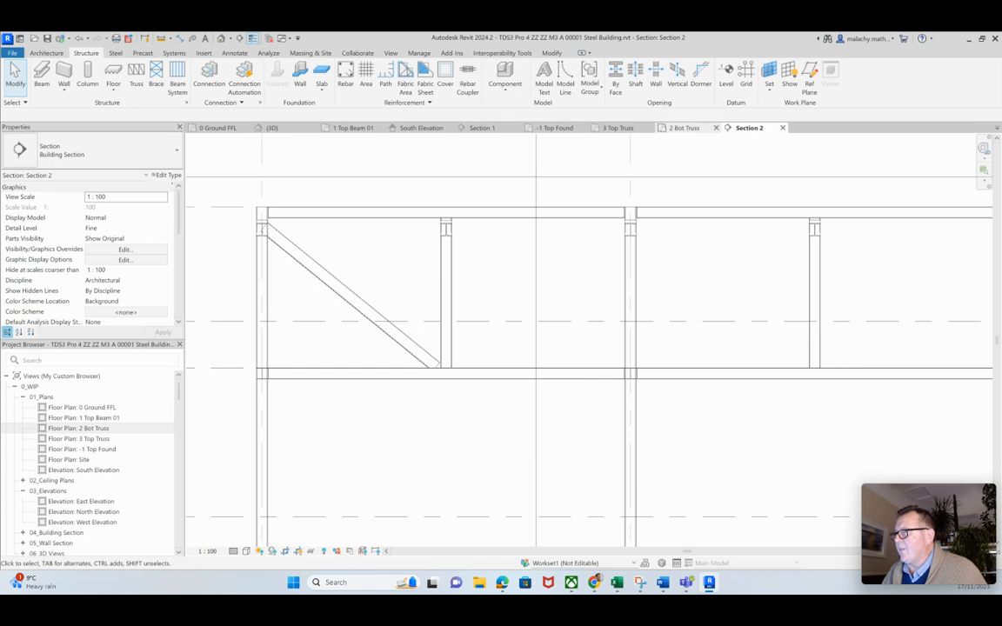
{"action": "left_click", "coordinate": [685, 128]}
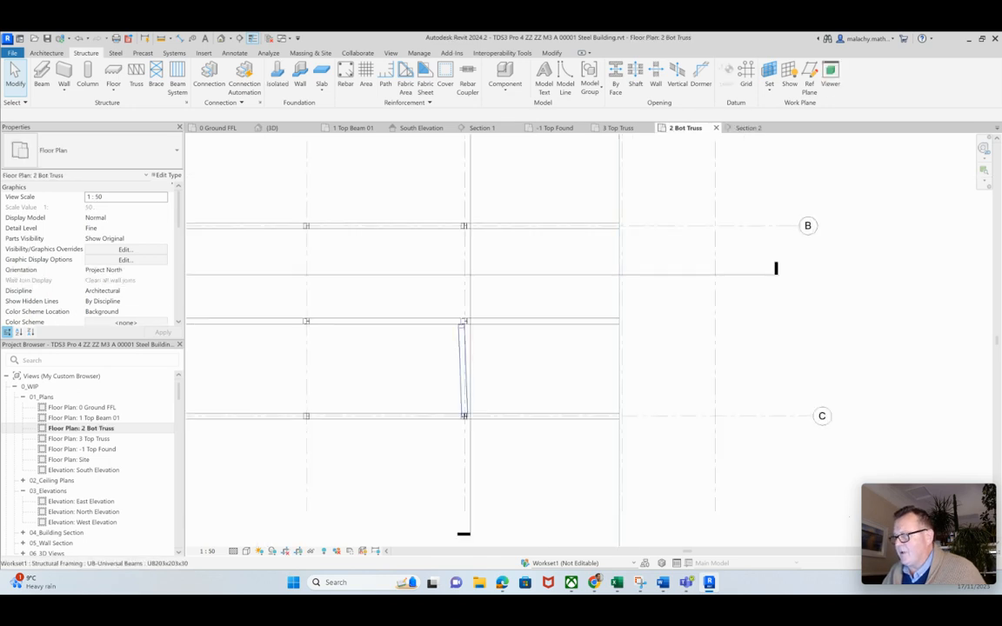
{"action": "scroll", "coordinate": [460, 333], "scroll_direction": "up", "scroll_amount": 4}
{"action": "left_click", "coordinate": [481, 402]}
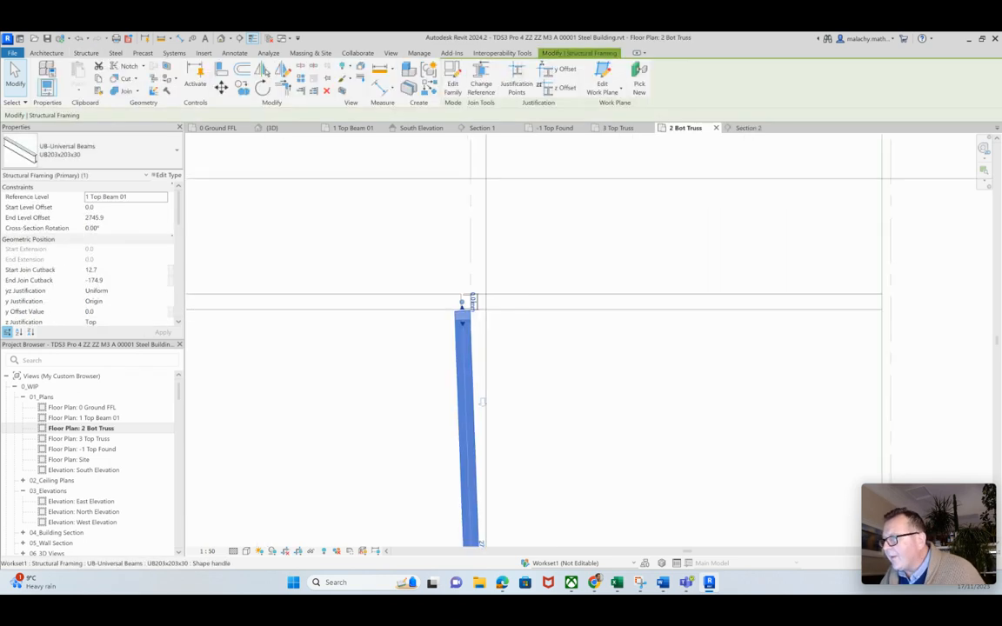
{"action": "left_click_drag", "start_coordinate": [462, 302], "coordinate": [462, 307]}
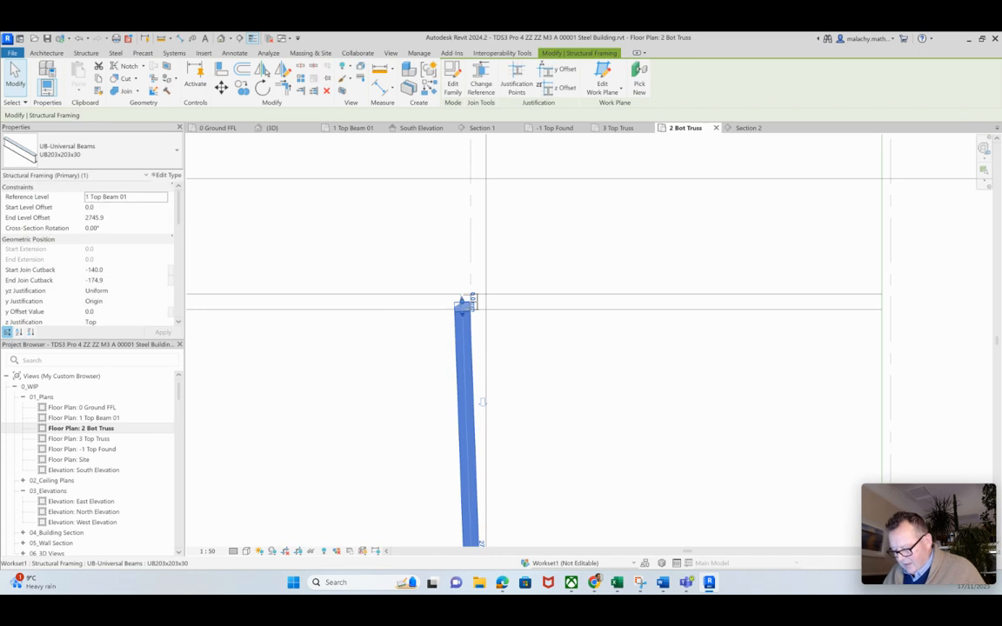
{"action": "scroll", "coordinate": [465, 304], "scroll_direction": "up", "scroll_amount": 3}
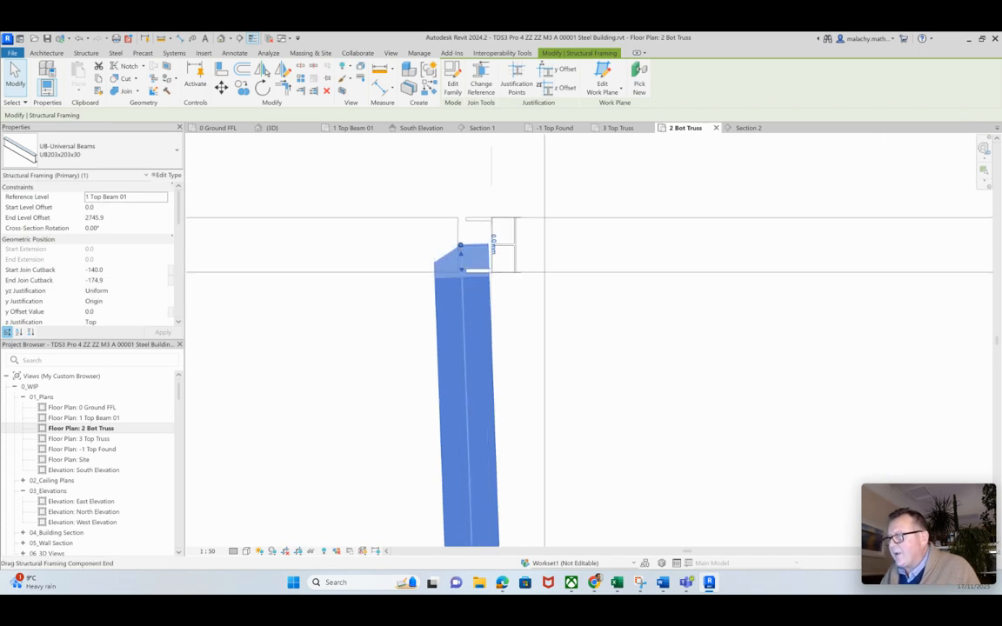
{"action": "left_click_drag", "start_coordinate": [461, 247], "coordinate": [492, 242]}
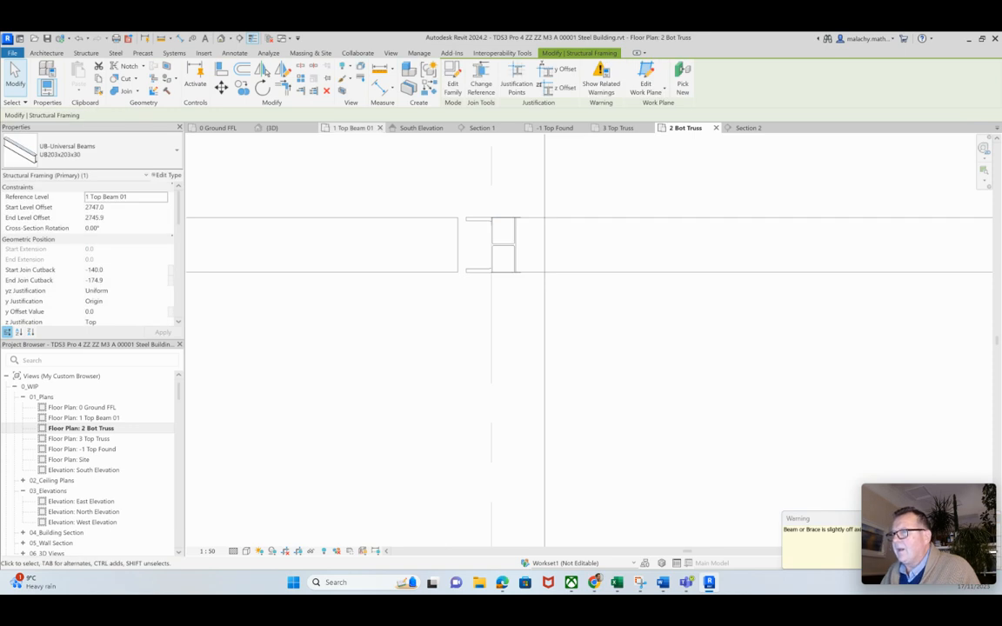
Set the realigned diagonal's Start Level Offset to 0 in the 3D view and check its alignment in the 2 Bot Truss plan.
{"action": "left_click", "coordinate": [276, 128]}
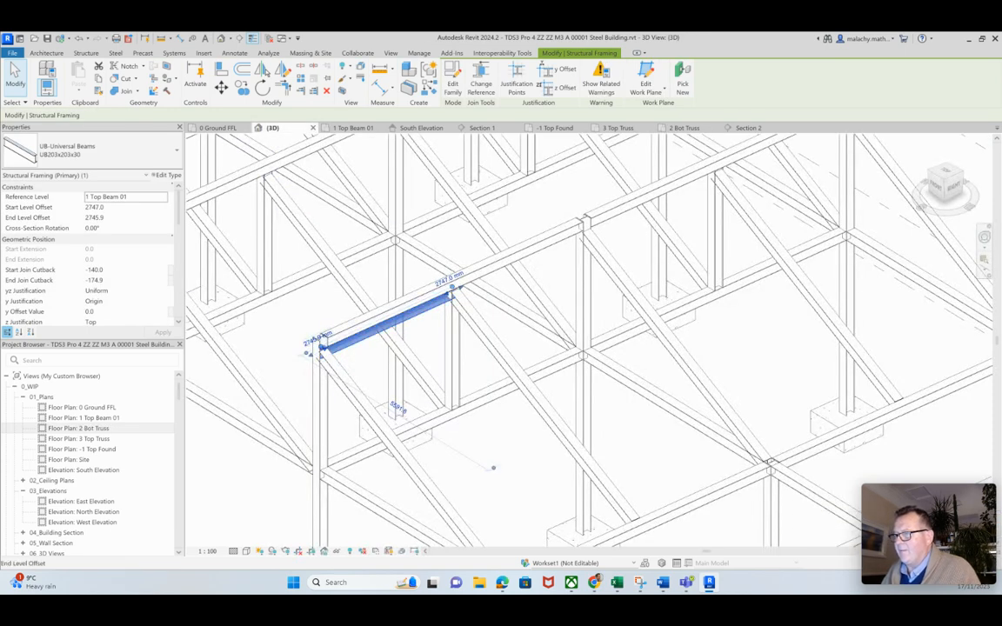
{"action": "left_click", "coordinate": [95, 207]}
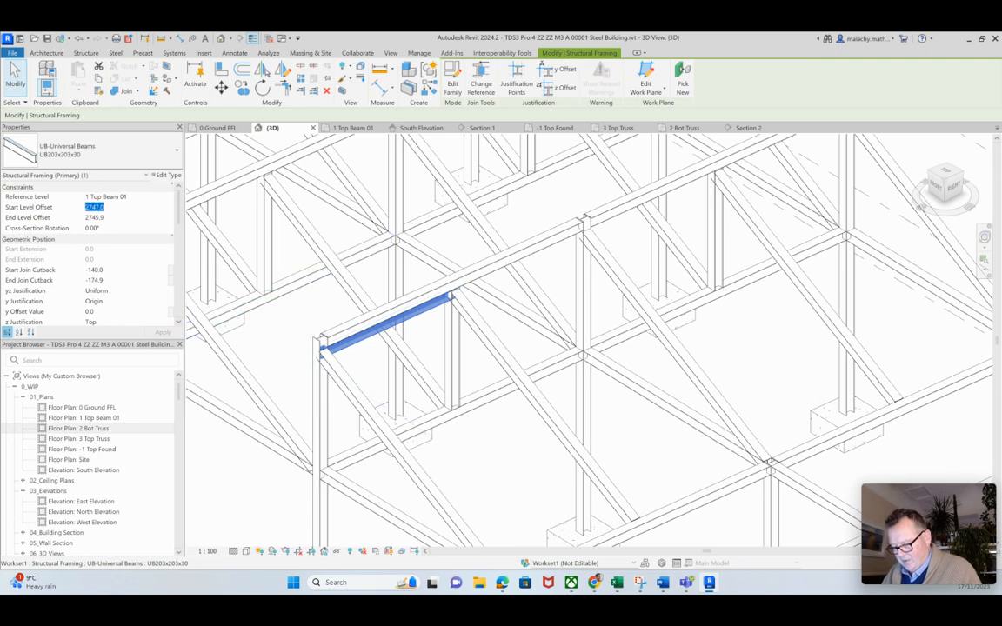
{"action": "type", "text": "0"}
{"action": "key", "text": "Return"}
{"action": "key", "text": "Escape"}
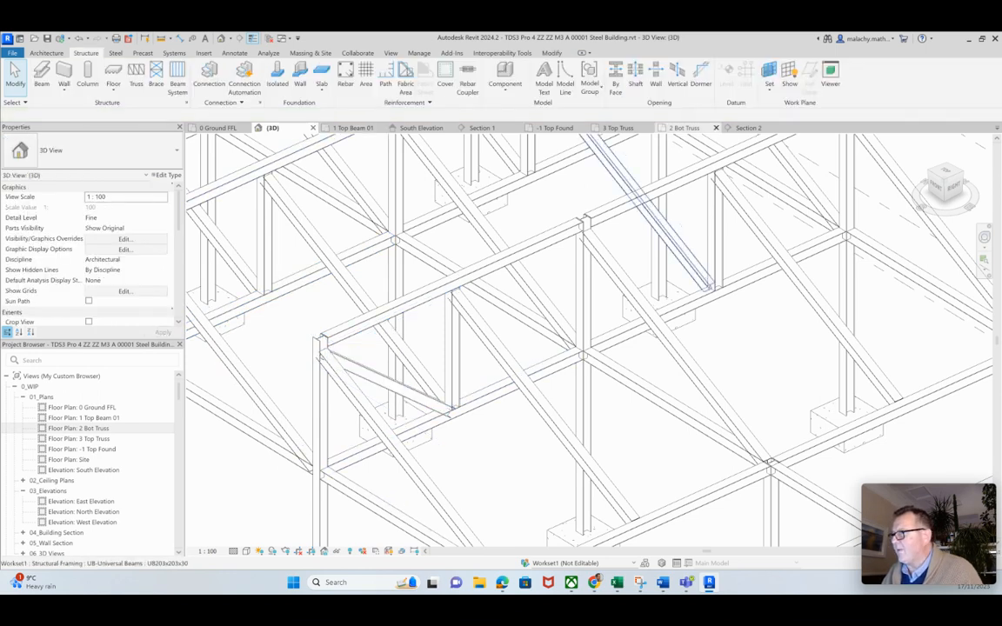
{"action": "left_click", "coordinate": [684, 128]}
{"action": "scroll", "coordinate": [534, 314], "scroll_direction": "down", "scroll_amount": 6}
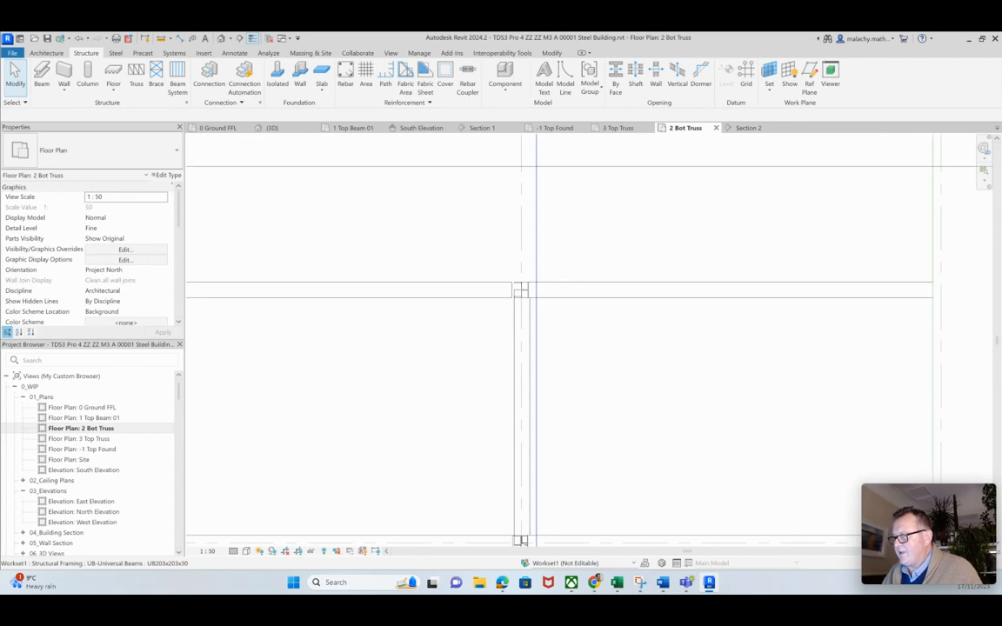
In the 2 Bot Truss plan, create a similar UB203x203x30 beam from the short column to the grid B column.
{"action": "middle_click_drag", "start_coordinate": [534, 313], "coordinate": [445, 324]}
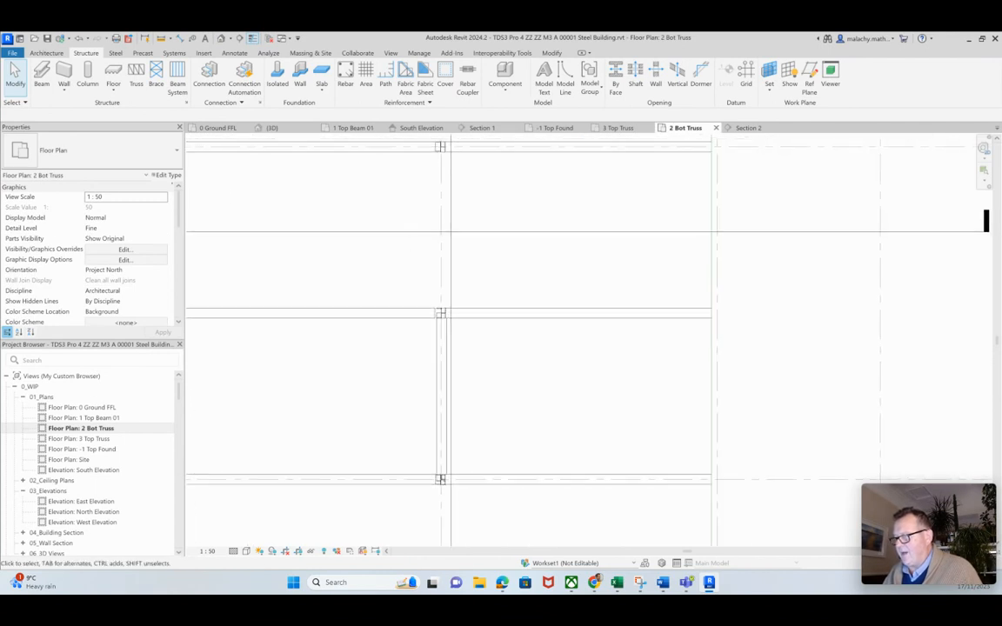
{"action": "scroll", "coordinate": [469, 342], "scroll_direction": "up", "scroll_amount": 4}
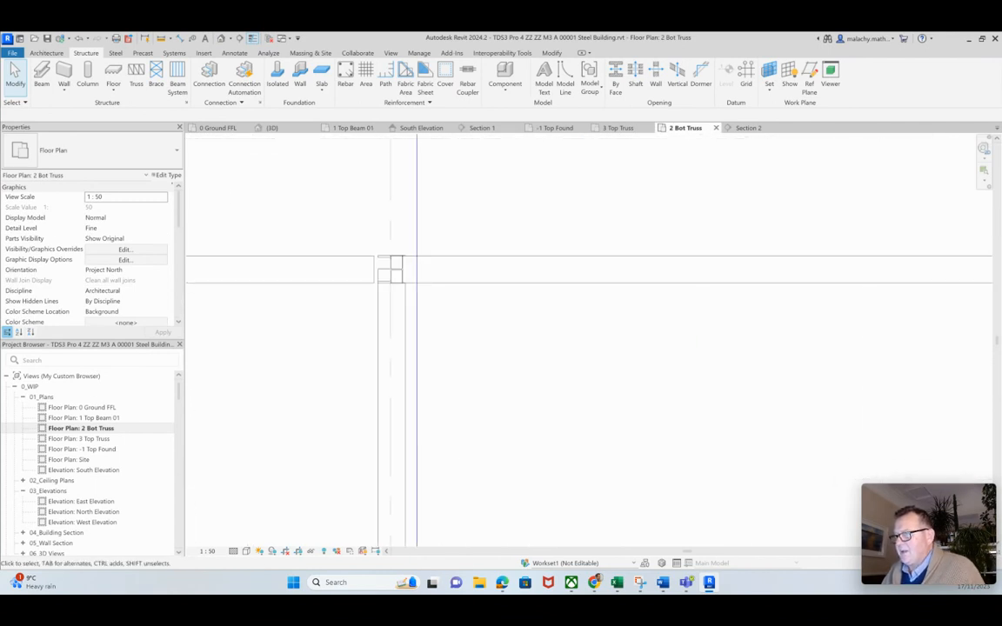
{"action": "left_click", "coordinate": [391, 296]}
{"action": "right_click", "coordinate": [416, 242]}
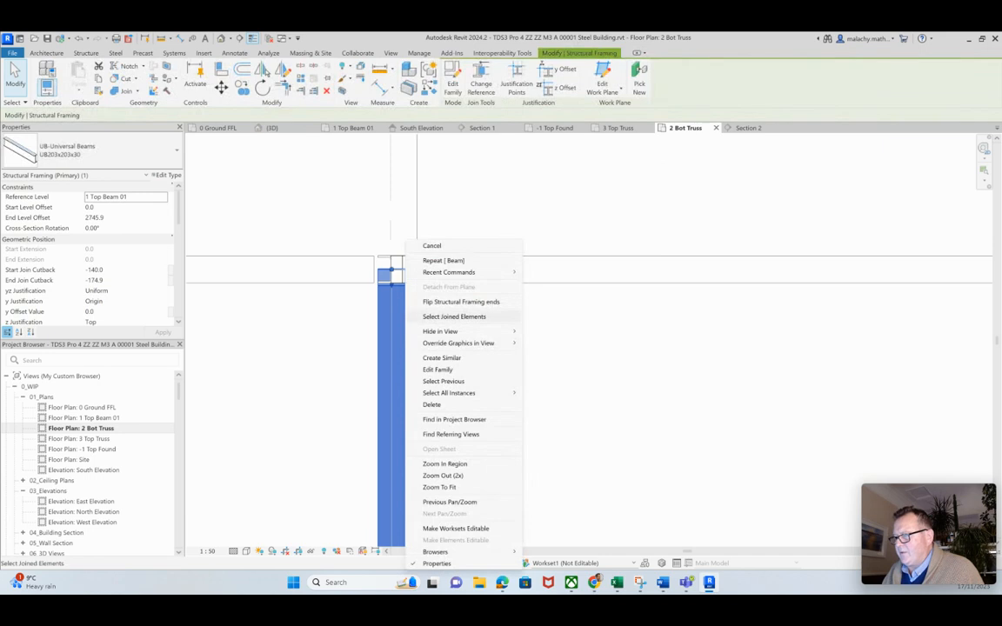
{"action": "left_click", "coordinate": [442, 357]}
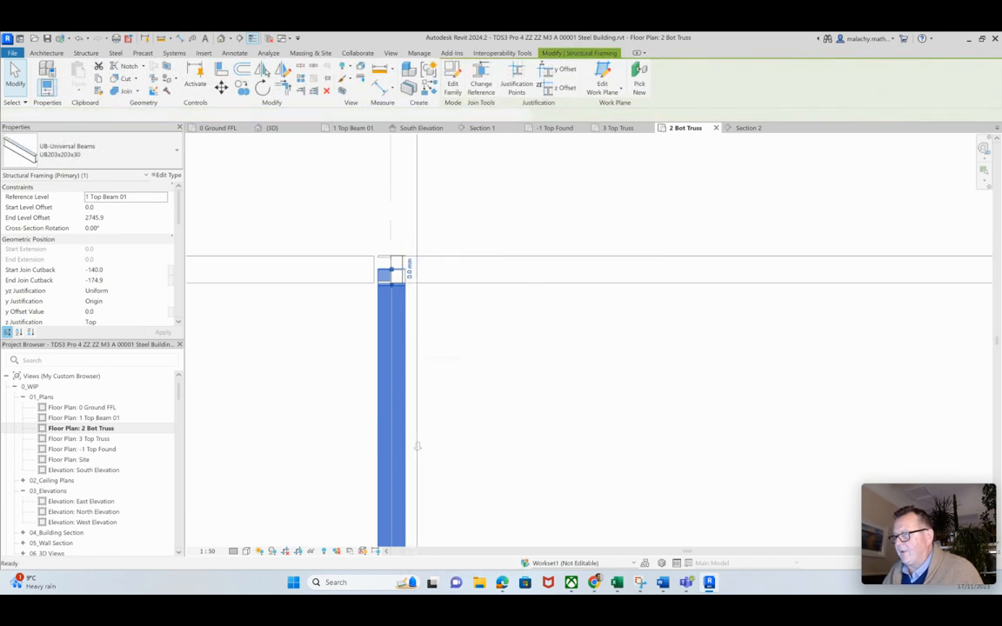
{"action": "scroll", "coordinate": [391, 215], "scroll_direction": "down", "scroll_amount": 2}
{"action": "middle_click_drag", "start_coordinate": [390, 170], "coordinate": [378, 446]}
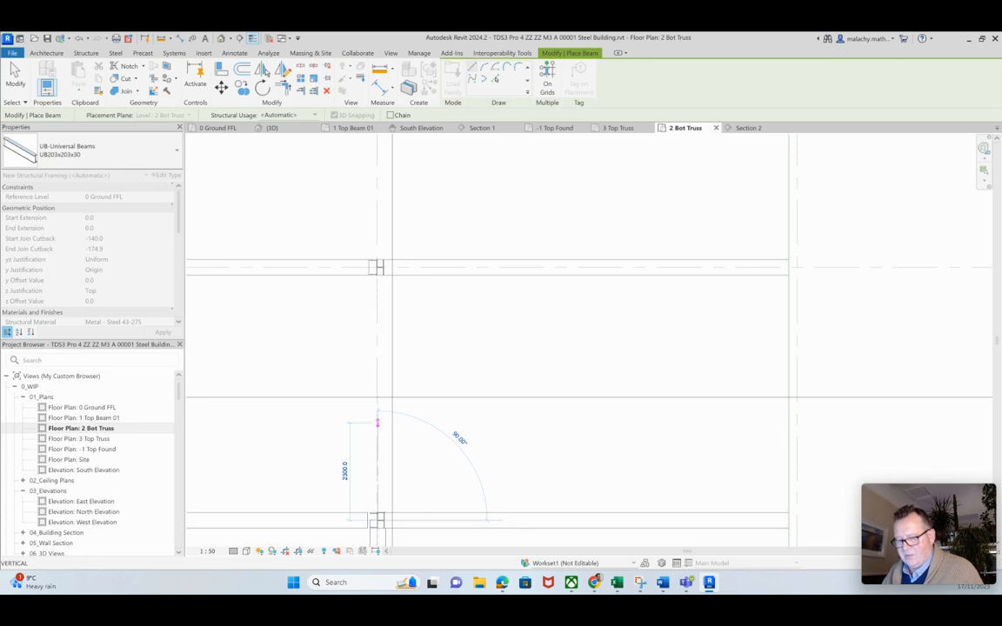
{"action": "scroll", "coordinate": [376, 266], "scroll_direction": "up", "scroll_amount": 10}
{"action": "left_click", "coordinate": [386, 251]}
{"action": "key", "text": "Escape"}
{"action": "key", "text": "Escape"}
{"action": "scroll", "coordinate": [409, 304], "scroll_direction": "down", "scroll_amount": 8}
{"action": "middle_click_drag", "start_coordinate": [409, 346], "coordinate": [396, 308]}
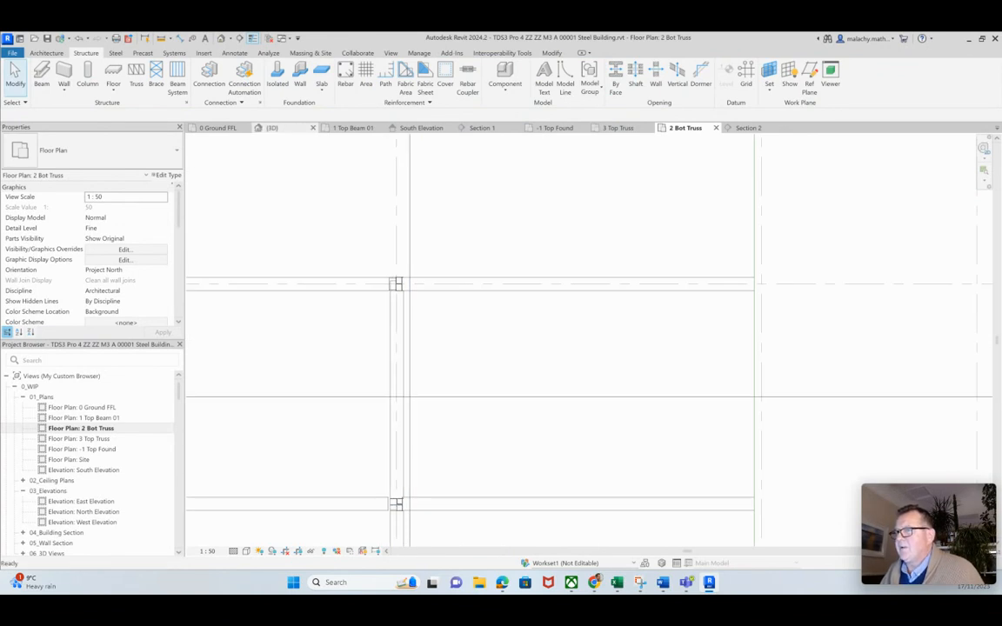
In the 3D view, check the first diagonal's level offsets and set the new beam's Start Level Offset to 2746.
{"action": "left_click", "coordinate": [273, 128]}
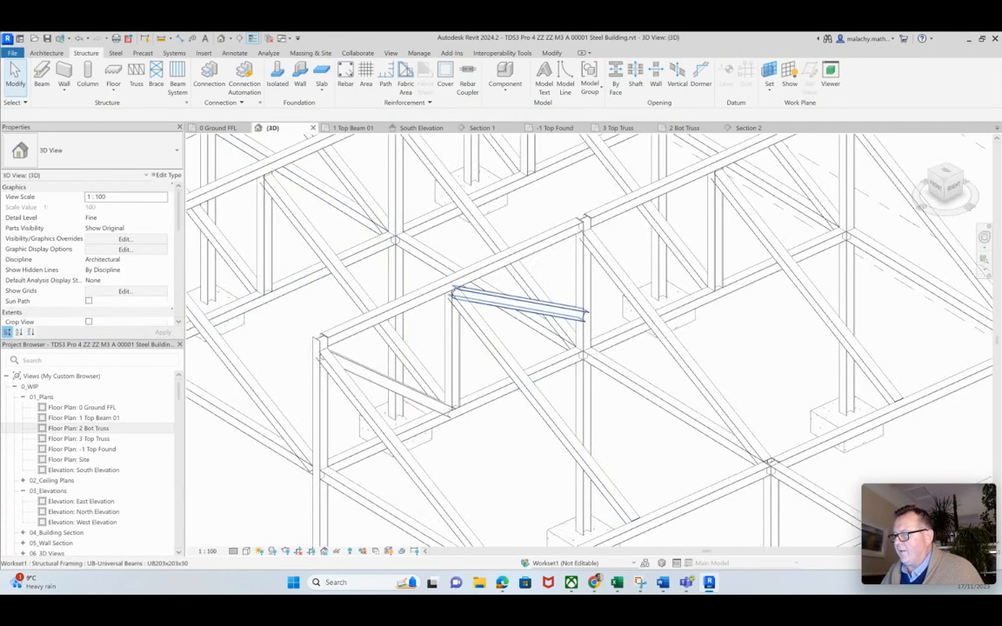
{"action": "left_click", "coordinate": [520, 304]}
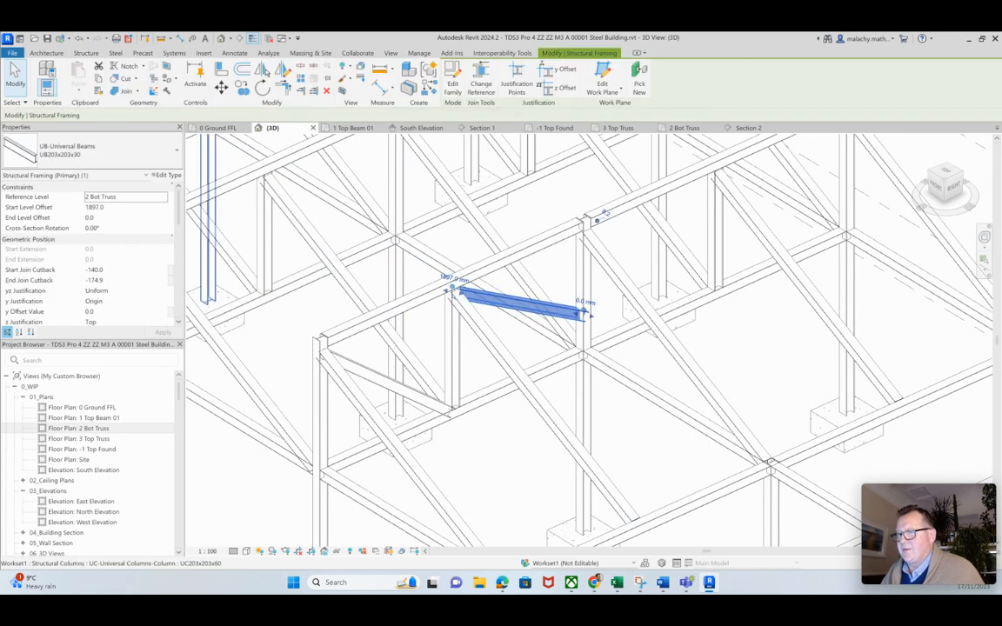
{"action": "left_click", "coordinate": [111, 207]}
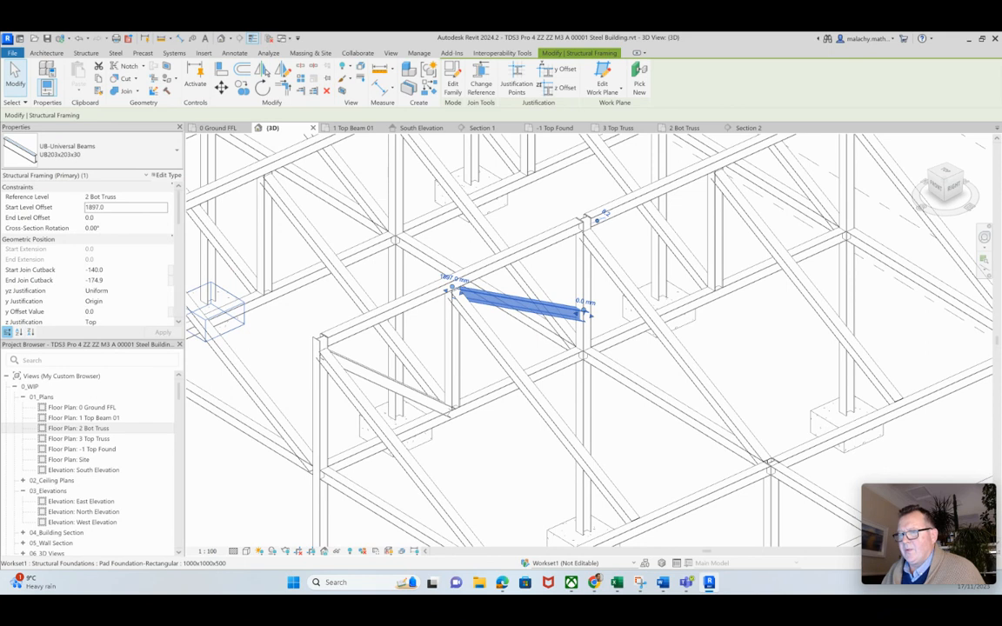
{"action": "key", "text": "Escape"}
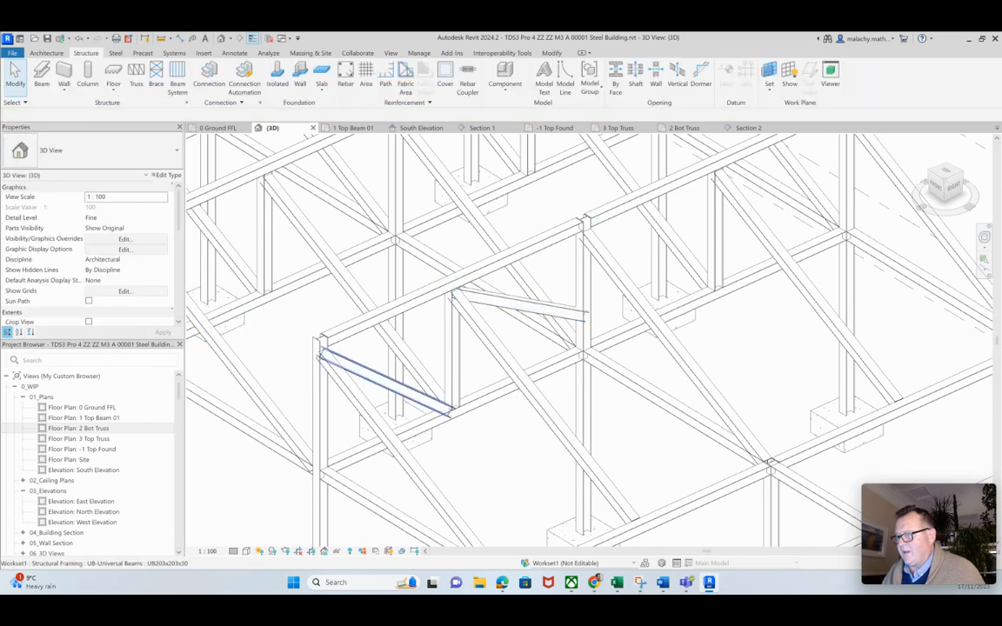
{"action": "left_click", "coordinate": [382, 382]}
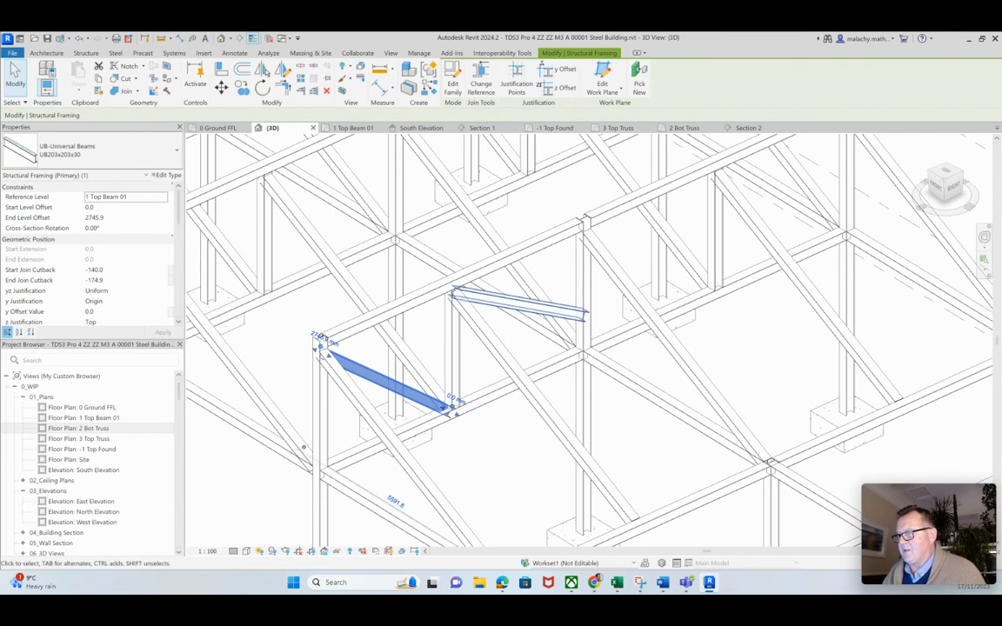
{"action": "left_click", "coordinate": [522, 305]}
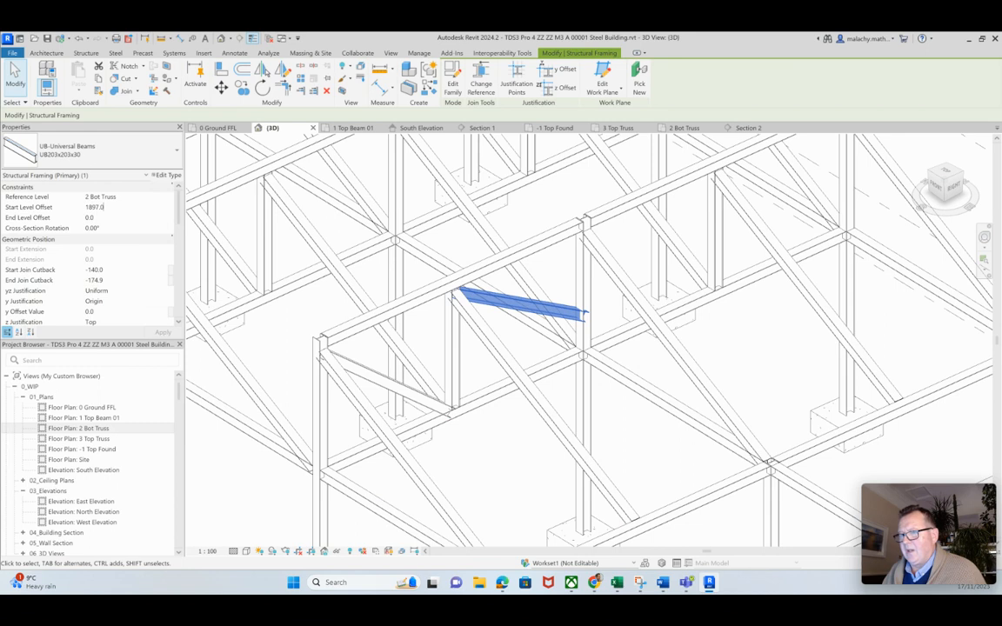
{"action": "left_click", "coordinate": [95, 207]}
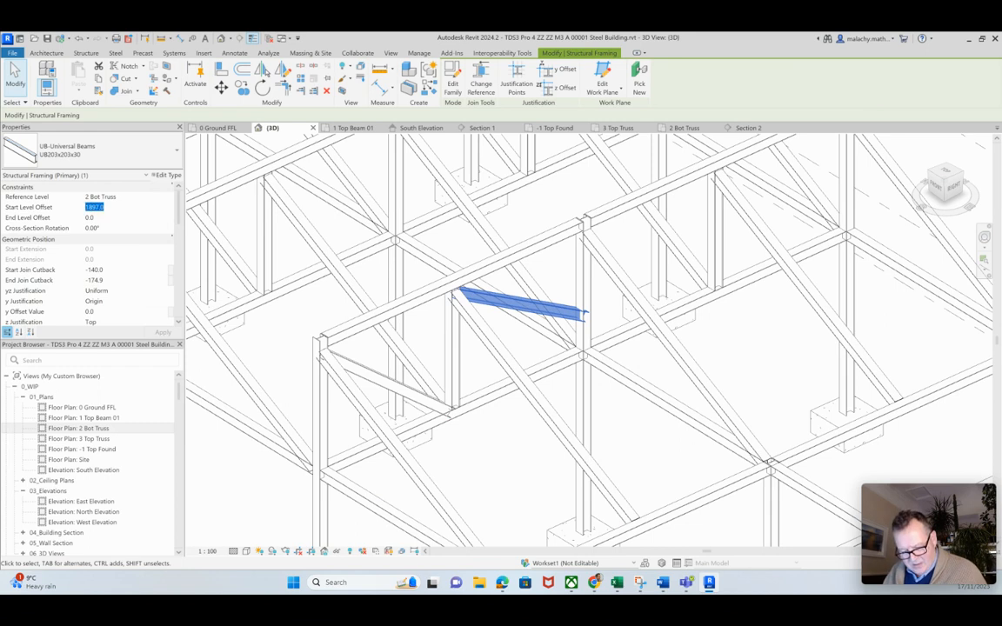
{"action": "type", "text": "27"}
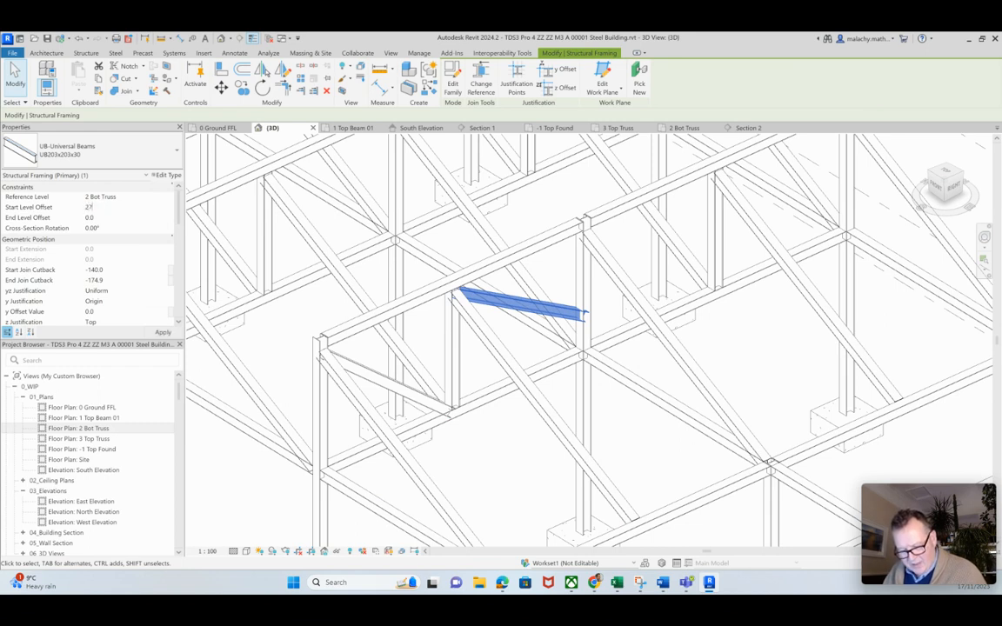
{"action": "type", "text": "40"}
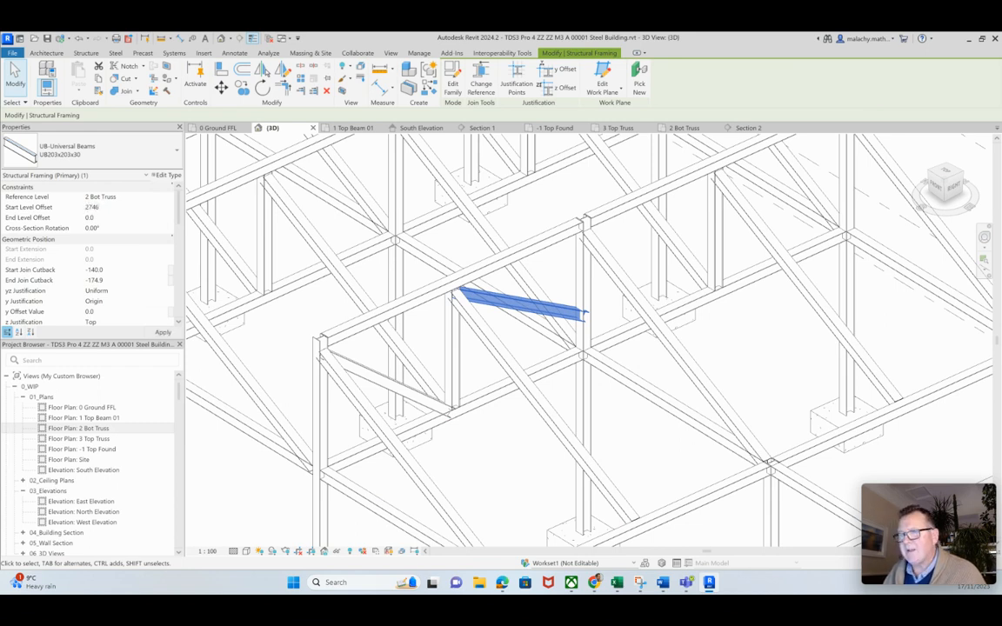
{"action": "key", "text": "Return"}
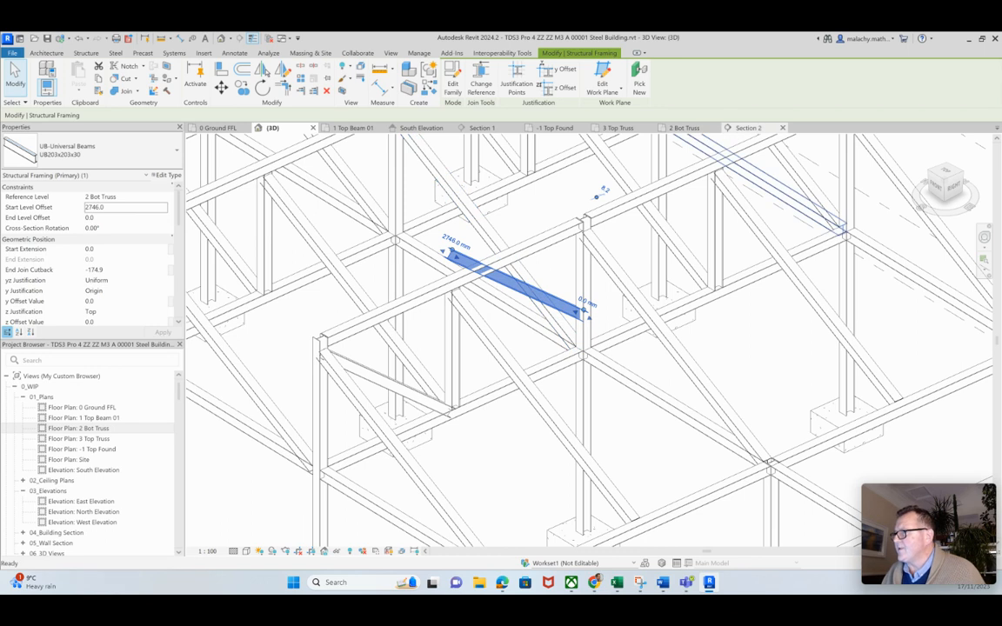
In Section 2, nudge the new diagonal down to a Start Level Offset of 1946 and an End Level Offset of -800.
{"action": "left_click", "coordinate": [748, 128]}
{"action": "key", "text": "Down"}
{"action": "key", "text": "Down"}
{"action": "key", "text": "Down"}
{"action": "key", "text": "Down"}
{"action": "key", "text": "Down"}
{"action": "key", "text": "Down"}
{"action": "key", "text": "Down"}
{"action": "key", "text": "Down"}
{"action": "key", "text": "Down"}
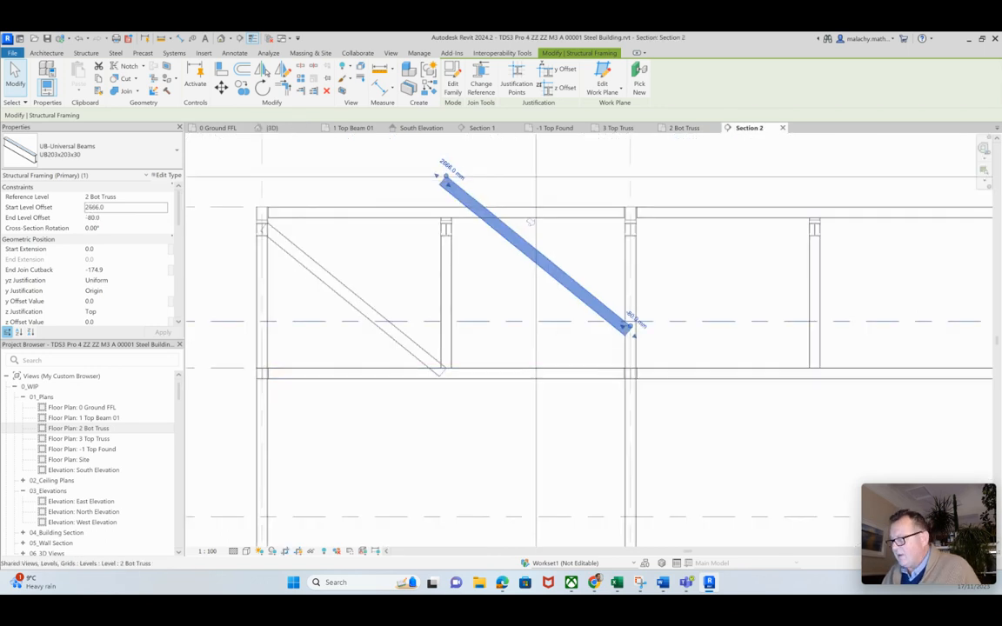
{"action": "scroll", "coordinate": [513, 333], "scroll_direction": "up", "scroll_amount": 2}
{"action": "key", "text": "Down"}
{"action": "key", "text": "Down"}
{"action": "key", "text": "Down"}
{"action": "key", "text": "Down"}
{"action": "key", "text": "Down"}
{"action": "key", "text": "Down"}
{"action": "key", "text": "Down"}
{"action": "key", "text": "Down"}
{"action": "key", "text": "Down"}
{"action": "key", "text": "Down"}
{"action": "key", "text": "Down"}
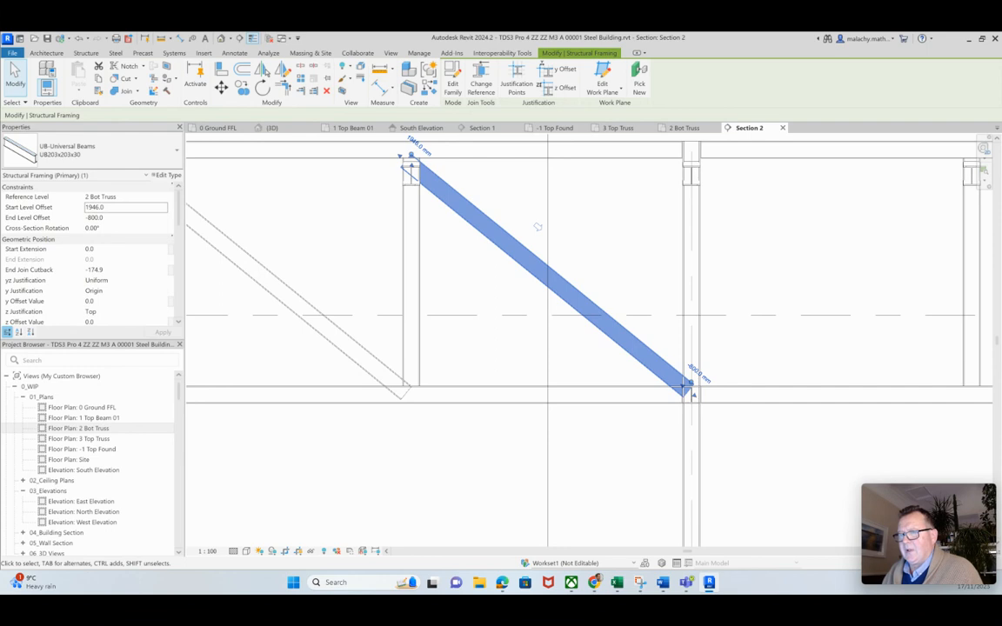
Delete the lowered diagonal between the short column and the grid B column.
{"action": "key", "text": "Escape"}
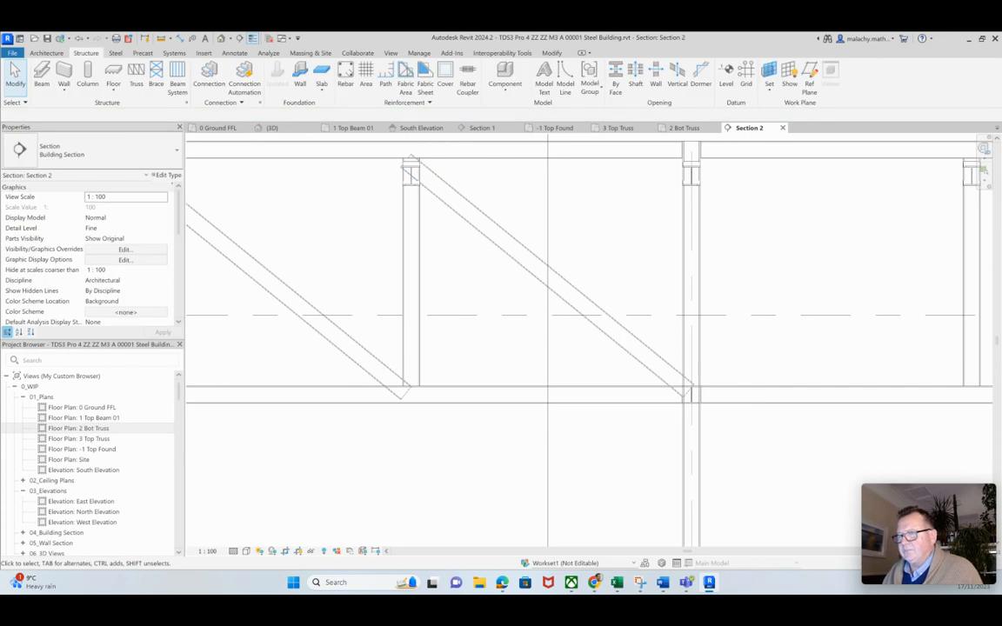
{"action": "left_click", "coordinate": [532, 254]}
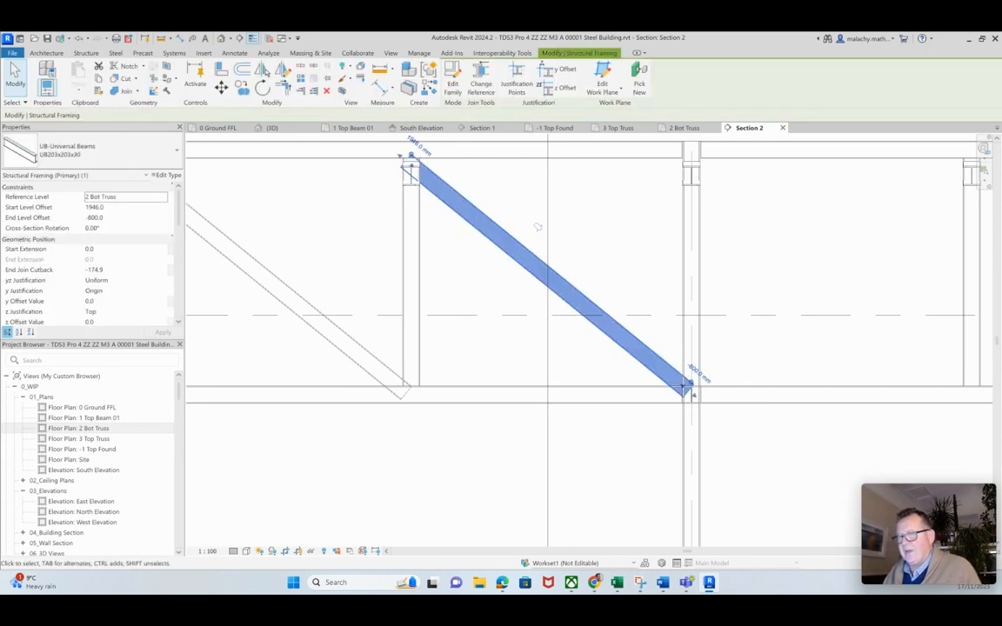
{"action": "key", "text": "Escape"}
Mirror a copy of the first diagonal about the short column's centreline so it rises to the grid B column.
{"action": "left_click", "coordinate": [283, 312]}
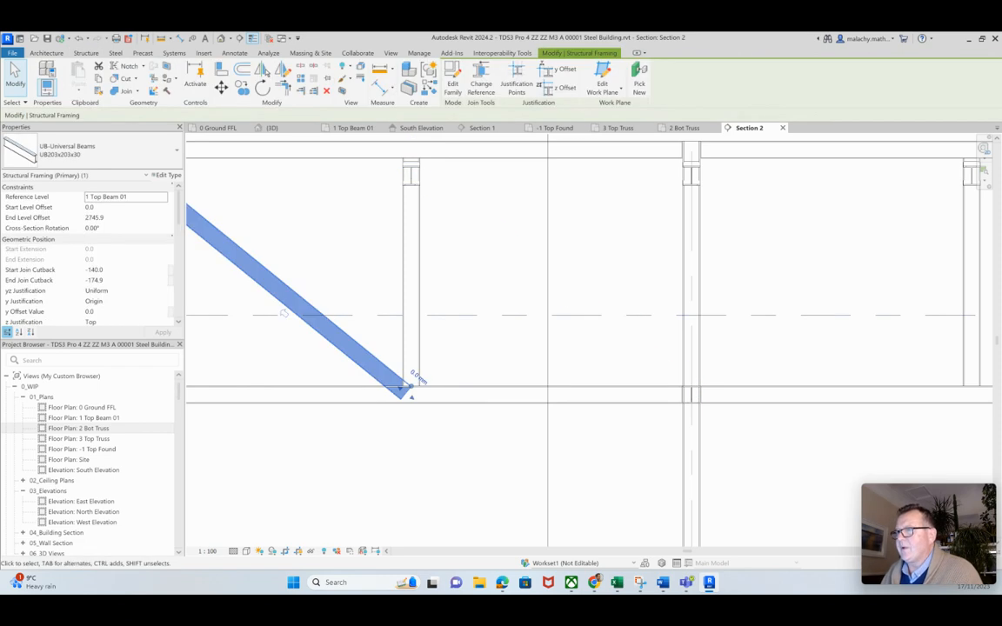
{"action": "left_click", "coordinate": [264, 71]}
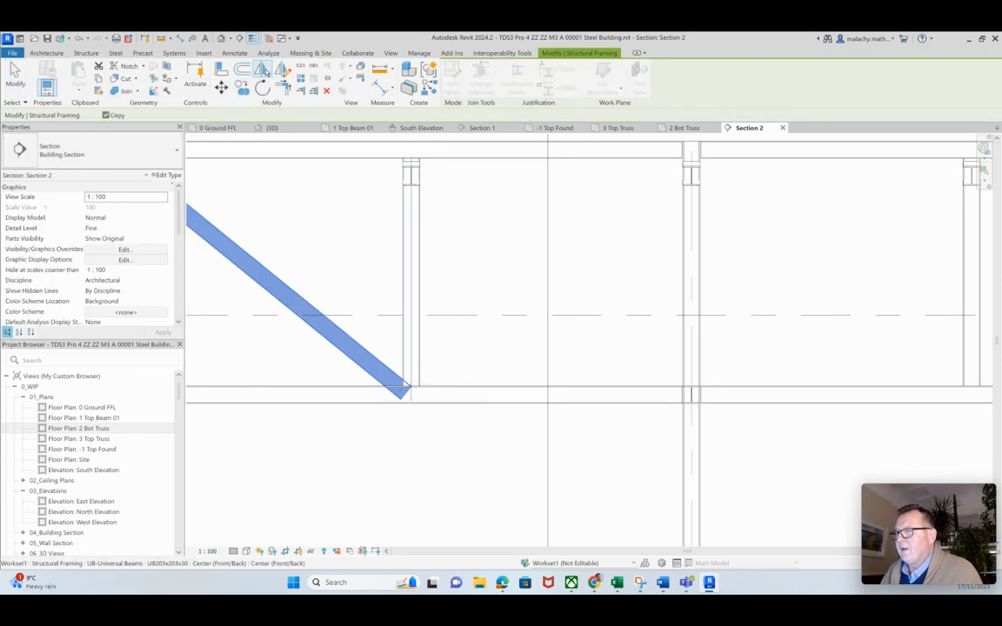
{"action": "left_click", "coordinate": [411, 261]}
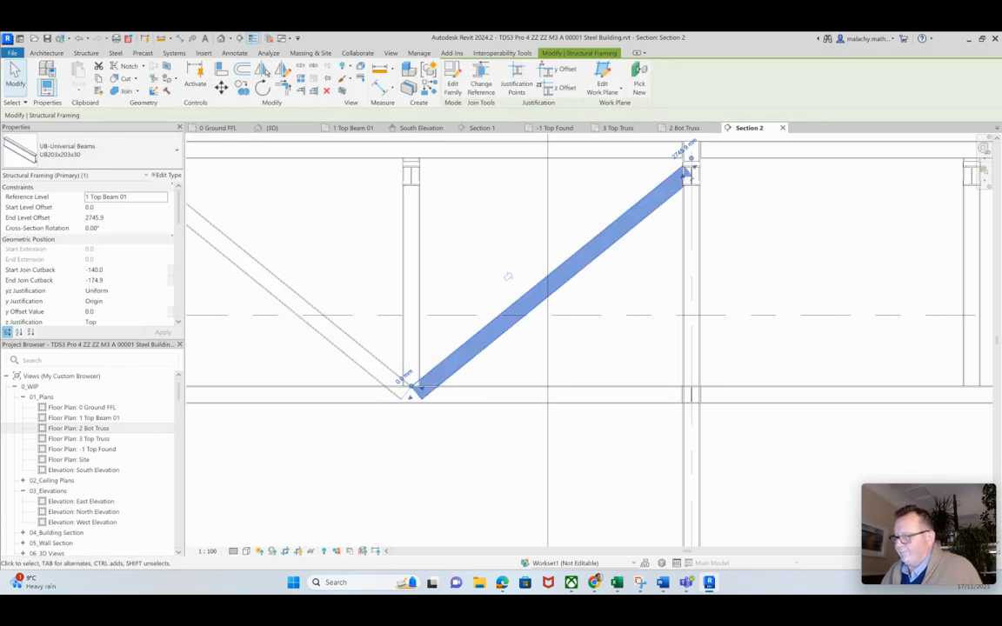
{"action": "key", "text": "Escape"}
Copy both diagonals horizontally from the short column's centreline to grid B.
{"action": "scroll", "coordinate": [508, 276], "scroll_direction": "down", "scroll_amount": 3}
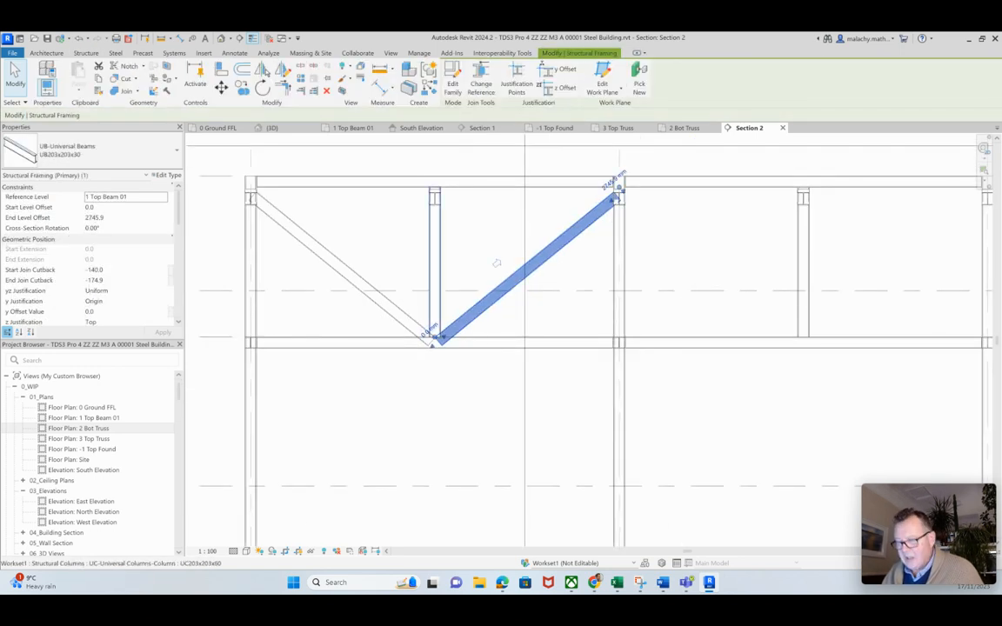
{"action": "left_click", "coordinate": [348, 275], "text": "ctrl"}
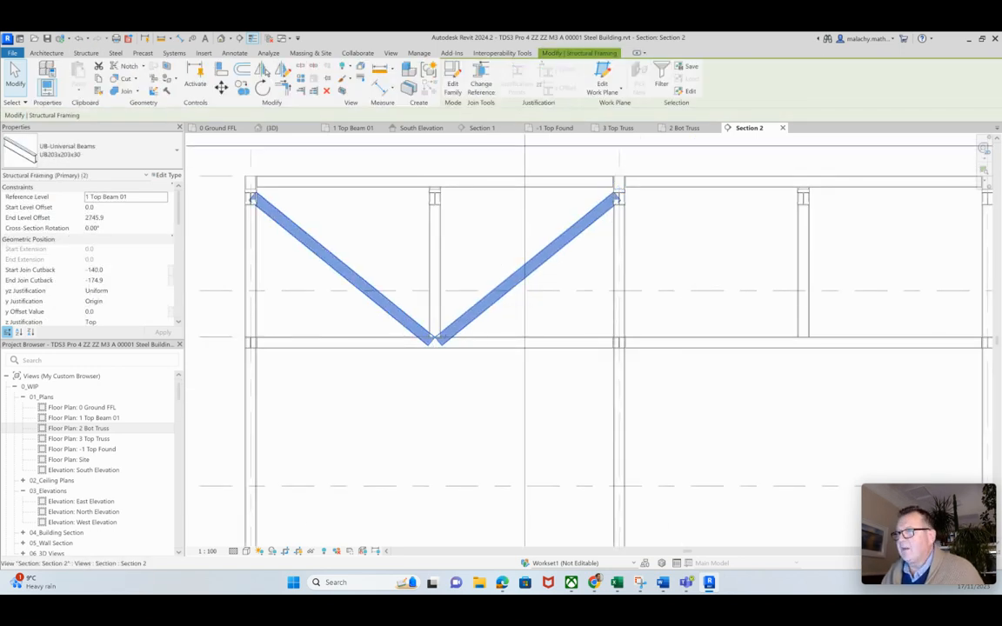
{"action": "left_click", "coordinate": [241, 87]}
{"action": "scroll", "coordinate": [437, 208], "scroll_direction": "up", "scroll_amount": 11}
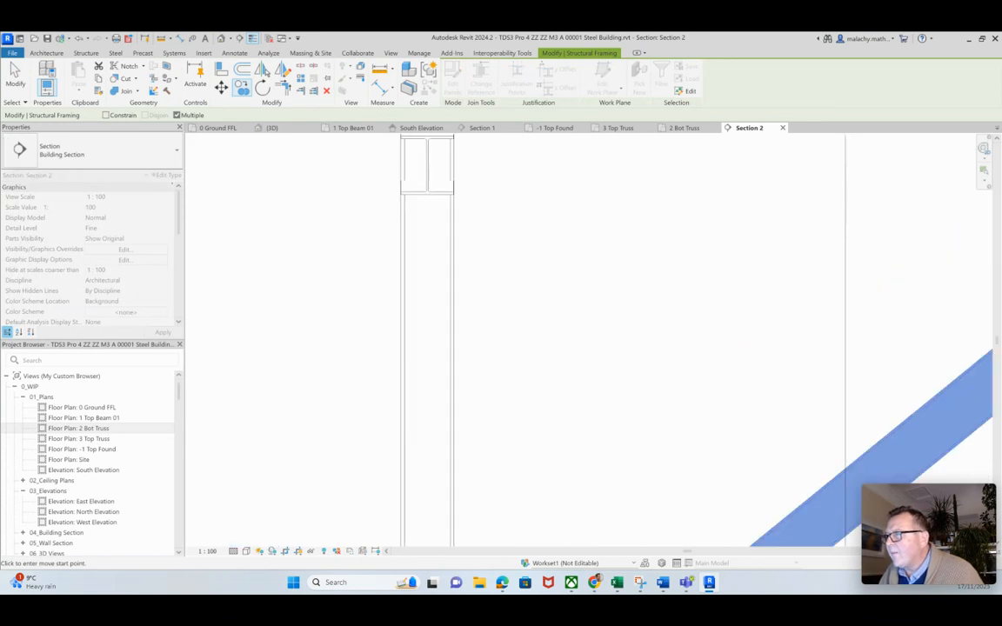
{"action": "scroll", "coordinate": [425, 270], "scroll_direction": "down", "scroll_amount": 5}
{"action": "middle_click_drag", "start_coordinate": [437, 409], "coordinate": [457, 301]}
{"action": "left_click", "coordinate": [448, 295]}
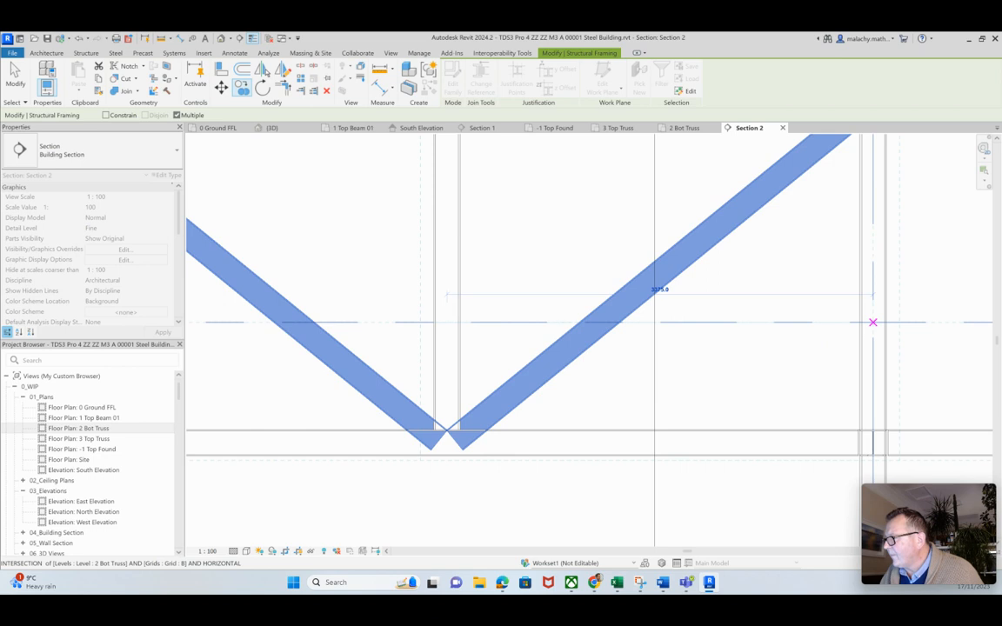
{"action": "scroll", "coordinate": [873, 323], "scroll_direction": "down", "scroll_amount": 5}
{"action": "middle_click_drag", "start_coordinate": [512, 339], "coordinate": [452, 339]}
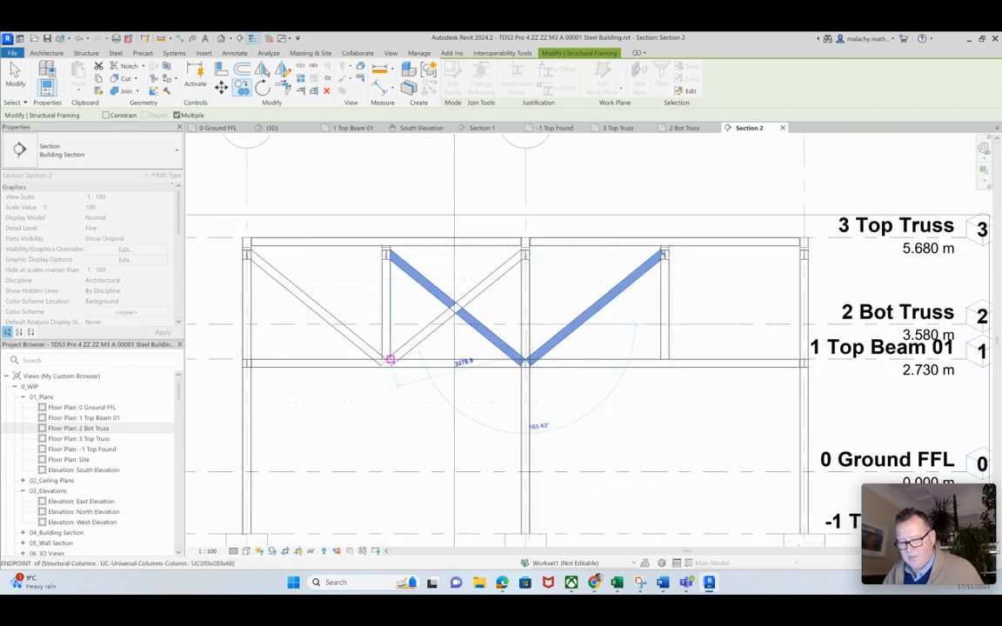
{"action": "left_click", "coordinate": [389, 358]}
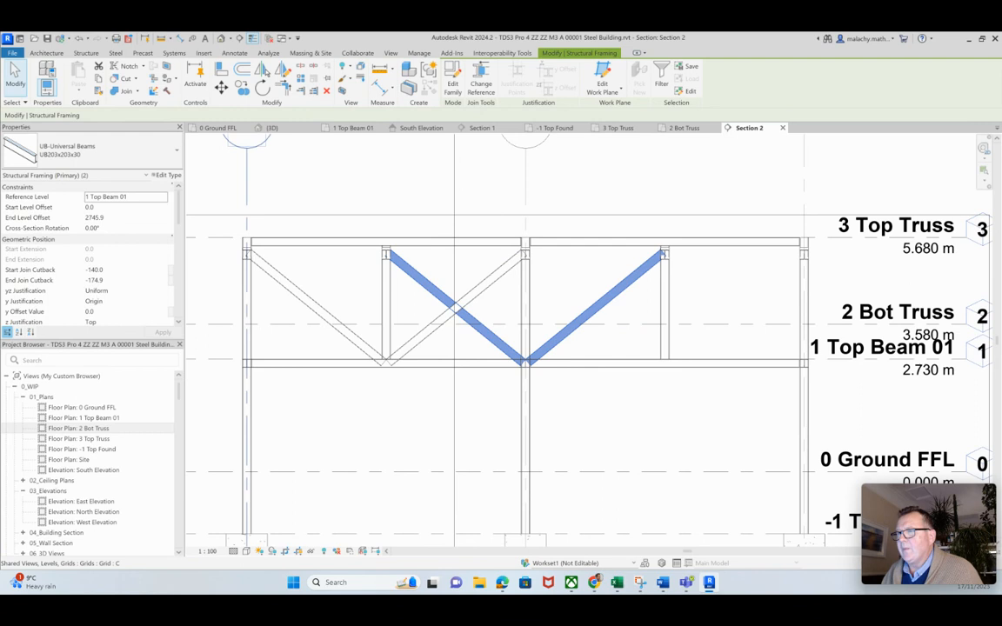
Move the copied diagonal pair from grid B to the centreline of the short column between grids B and A.
{"action": "left_click", "coordinate": [525, 323]}
{"action": "left_click", "coordinate": [663, 324]}
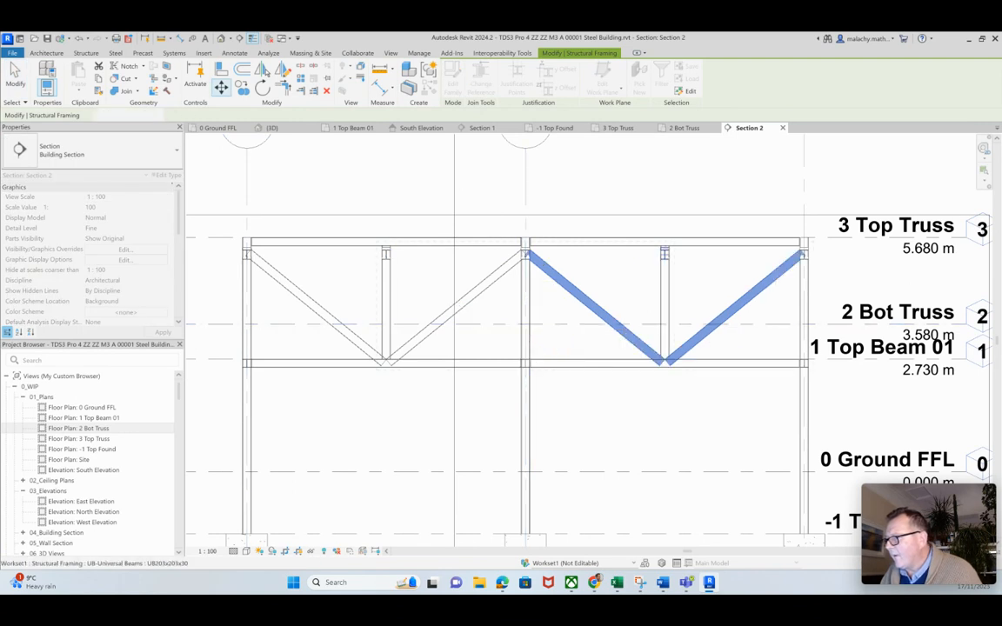
{"action": "key", "text": "Escape"}
{"action": "key", "text": "Escape"}
Select all four truss diagonals across both bays in Section 2 and bring them up in the 2 Bot Truss floor plan.
{"action": "key", "text": "z"}
{"action": "key", "text": "f"}
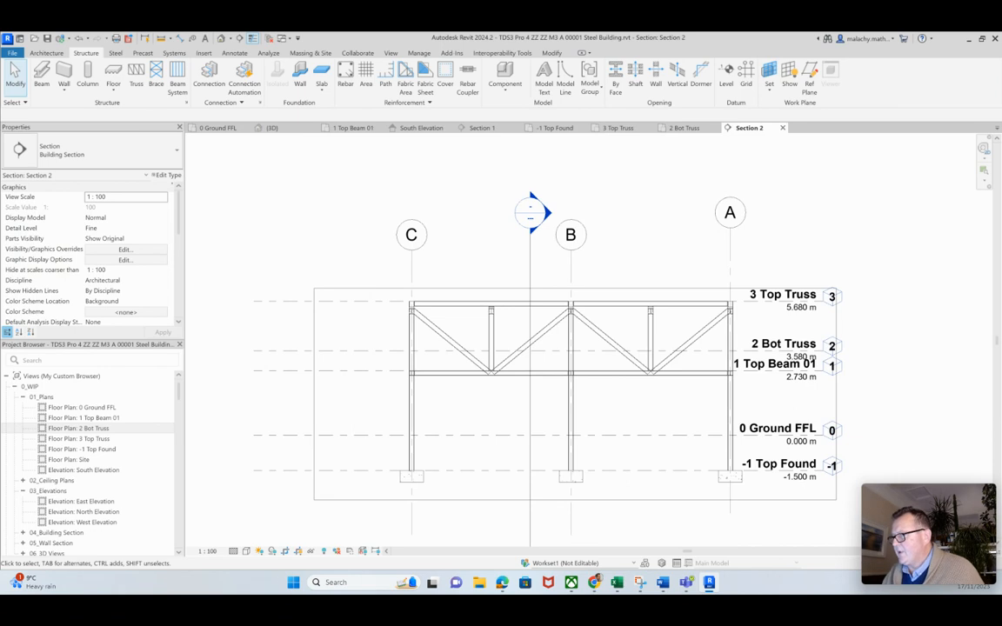
{"action": "left_click", "coordinate": [680, 344]}
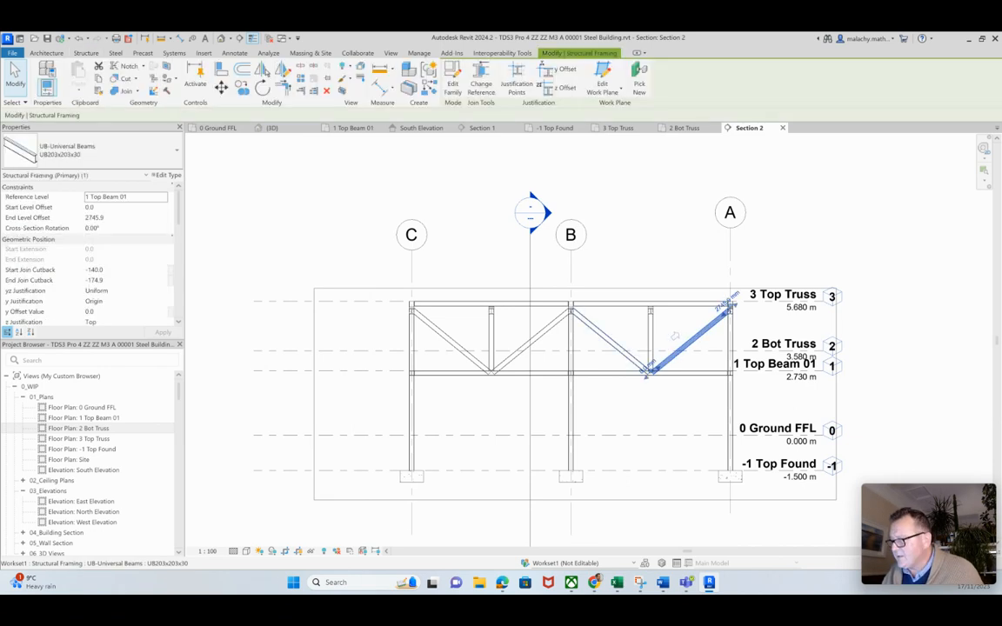
{"action": "left_click", "coordinate": [612, 342], "text": "ctrl"}
{"action": "left_click", "coordinate": [531, 342], "text": "ctrl"}
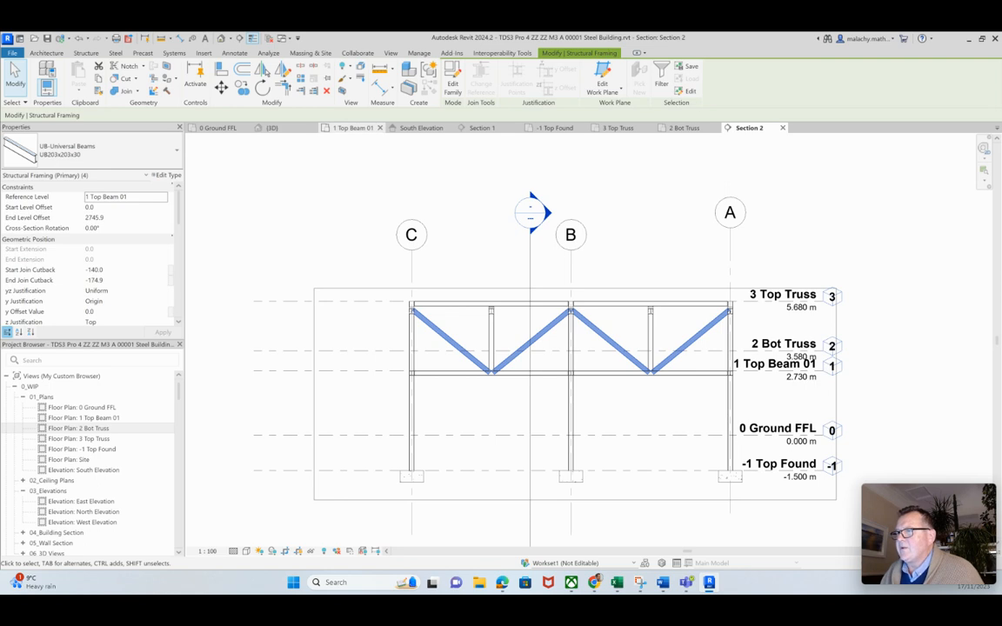
{"action": "left_click", "coordinate": [684, 128]}
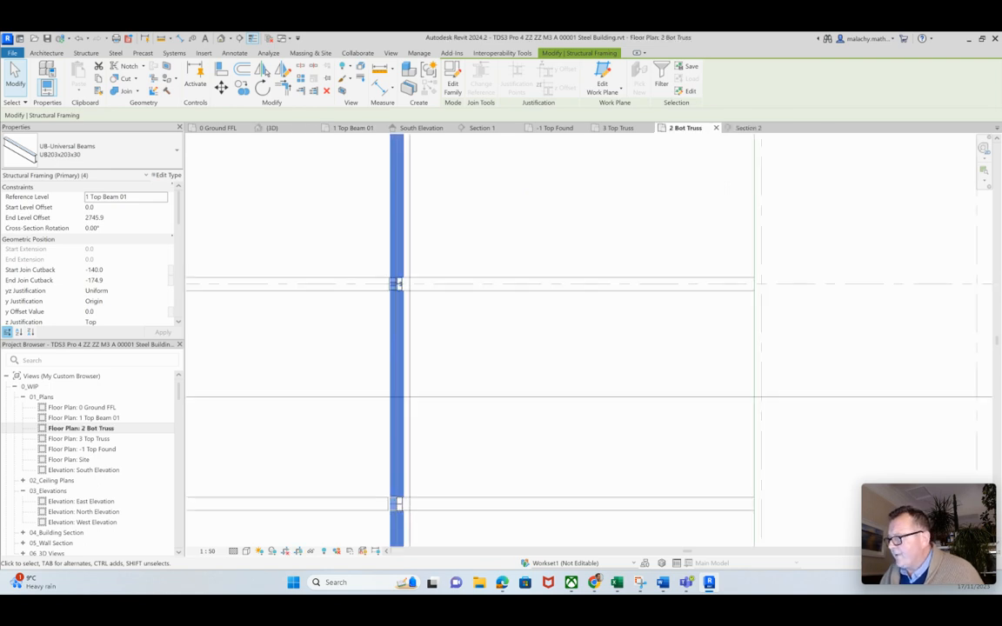
{"action": "scroll", "coordinate": [491, 369], "scroll_direction": "up", "scroll_amount": 5}
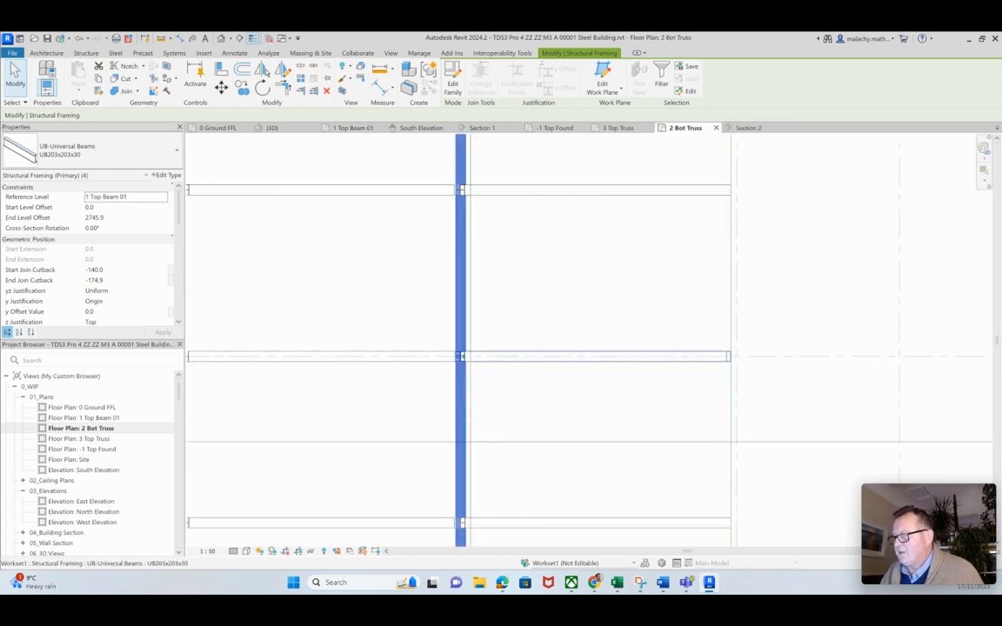
Copy the four selected diagonals horizontally from the short column's centre to the matching column of the adjacent frame, using multiple copies.
{"action": "key", "text": "m"}
{"action": "key", "text": "v"}
{"action": "scroll", "coordinate": [467, 358], "scroll_direction": "up", "scroll_amount": 10}
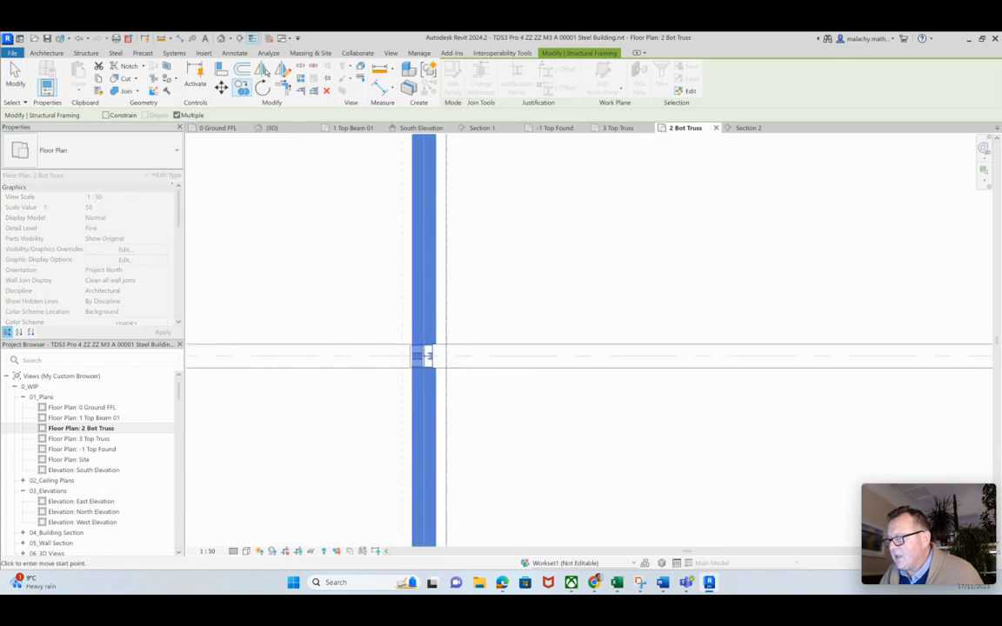
{"action": "scroll", "coordinate": [344, 339], "scroll_direction": "up", "scroll_amount": 3}
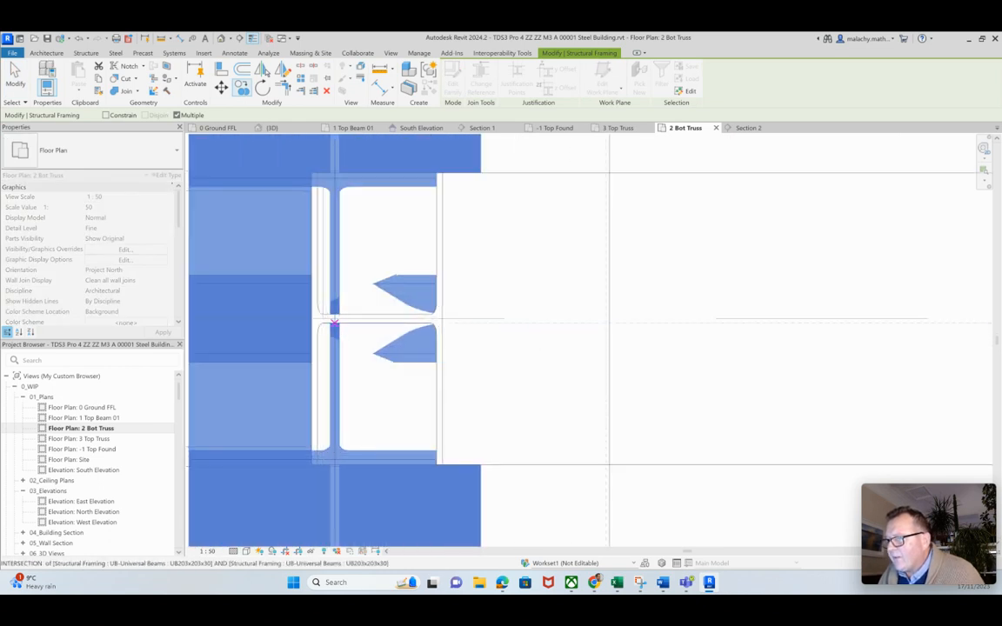
{"action": "scroll", "coordinate": [370, 358], "scroll_direction": "down", "scroll_amount": 8}
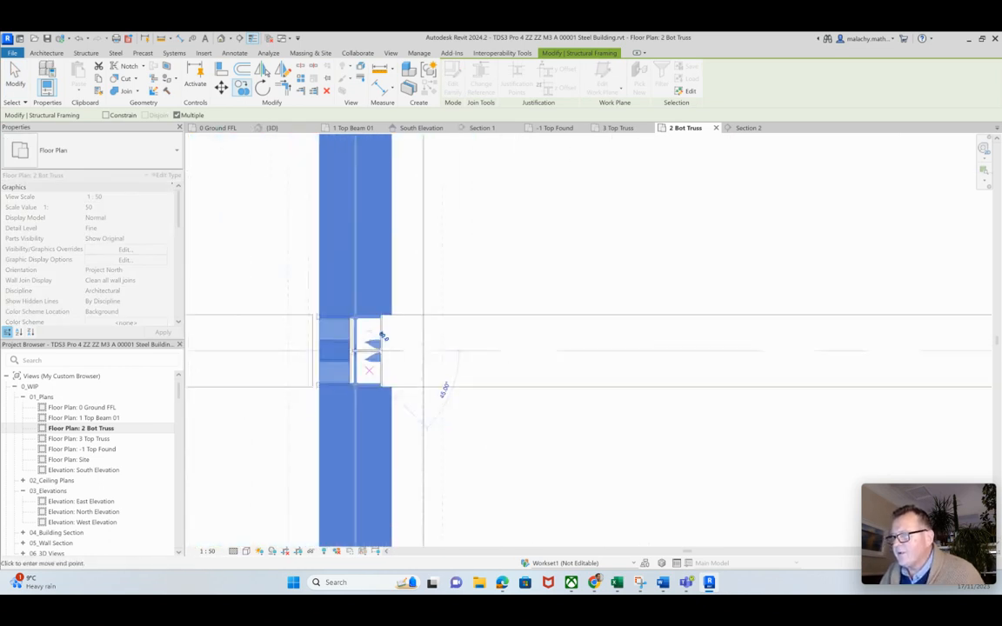
{"action": "middle_click_drag", "start_coordinate": [381, 370], "coordinate": [773, 392]}
{"action": "middle_click_drag", "start_coordinate": [379, 398], "coordinate": [618, 383]}
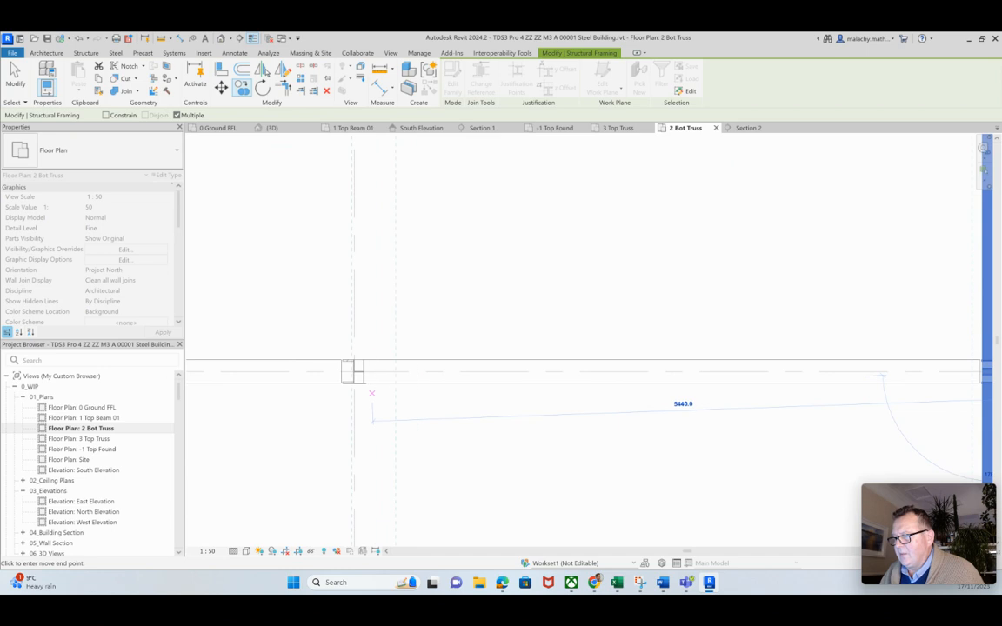
{"action": "scroll", "coordinate": [353, 371], "scroll_direction": "up", "scroll_amount": 3}
{"action": "scroll", "coordinate": [353, 371], "scroll_direction": "up", "scroll_amount": 2}
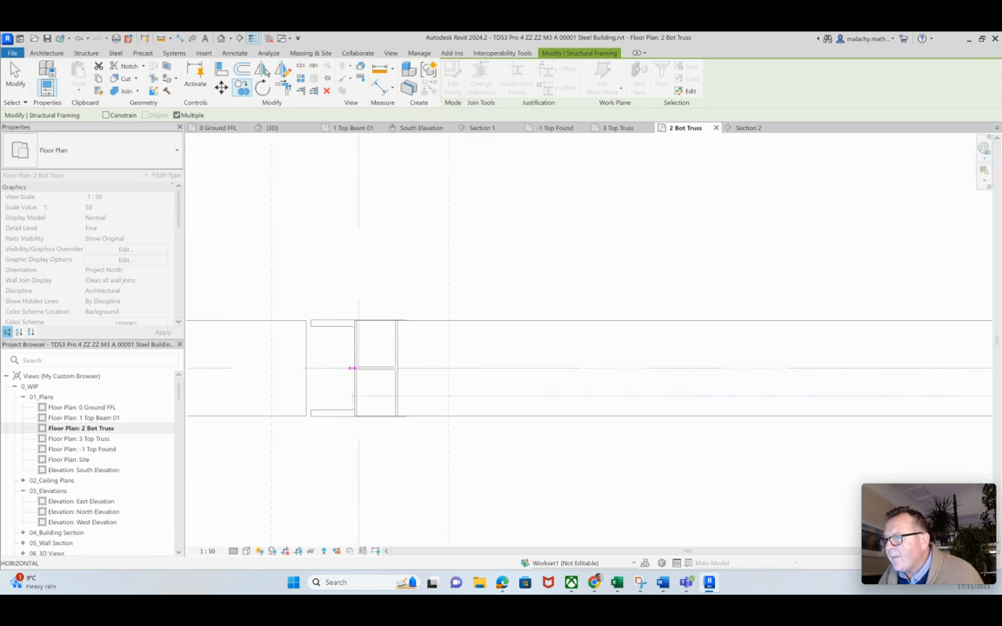
{"action": "left_click", "coordinate": [353, 368]}
Place another copy of the four diagonals at the short column of the following frame and end the copying.
{"action": "scroll", "coordinate": [425, 441], "scroll_direction": "down", "scroll_amount": 3}
{"action": "middle_click_drag", "start_coordinate": [435, 463], "coordinate": [780, 458]}
{"action": "middle_click_drag", "start_coordinate": [363, 419], "coordinate": [722, 413]}
{"action": "scroll", "coordinate": [548, 372], "scroll_direction": "up", "scroll_amount": 5}
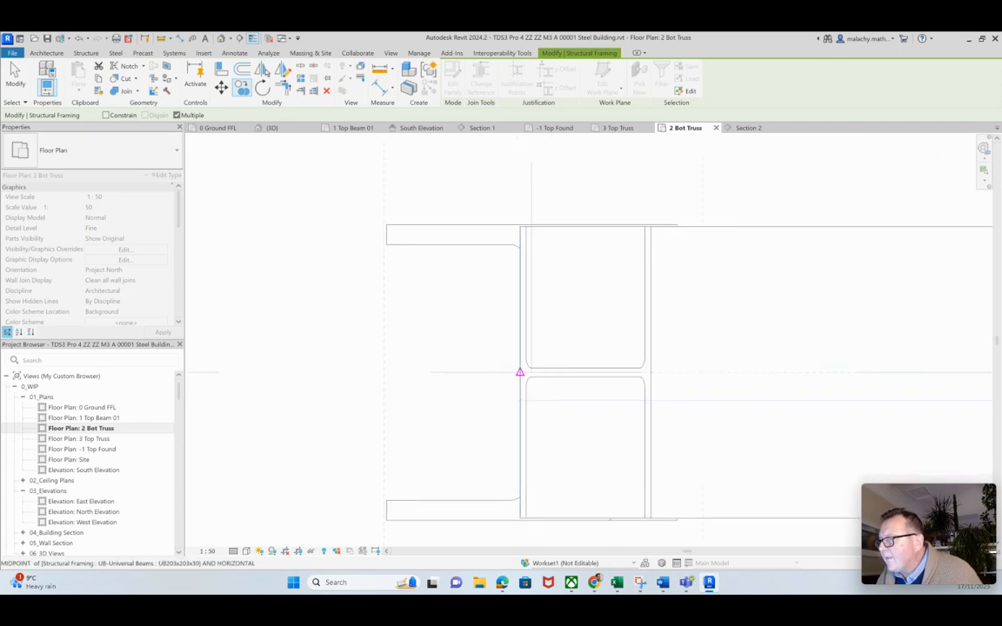
{"action": "left_click", "coordinate": [544, 372]}
{"action": "key", "text": "Escape"}
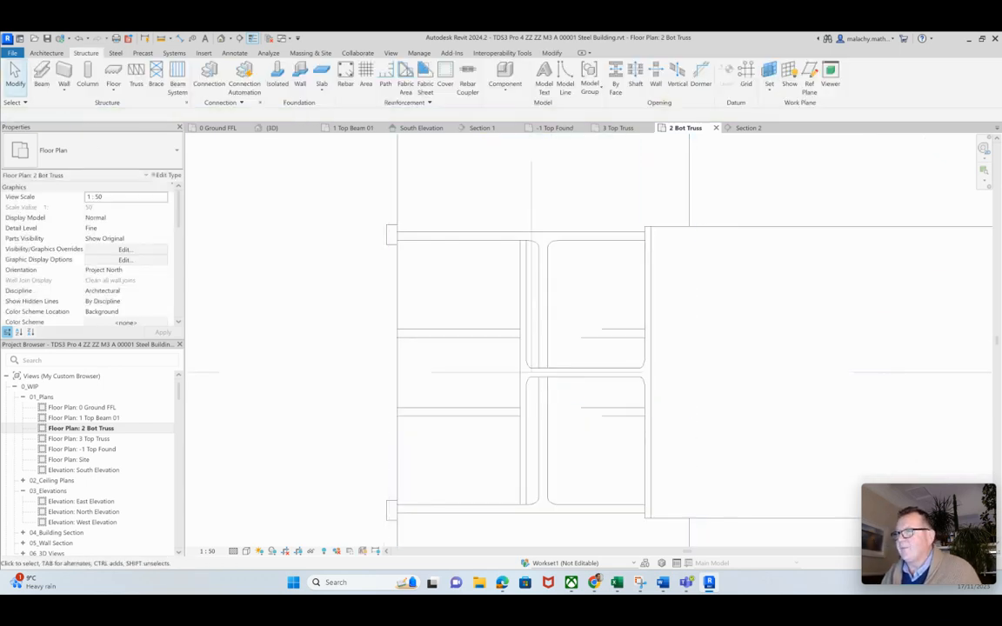
Examine the copied diagonals on all truss frames in the 3D view.
{"action": "left_click", "coordinate": [273, 128]}
{"action": "scroll", "coordinate": [451, 353], "scroll_direction": "down", "scroll_amount": 4}
{"action": "scroll", "coordinate": [562, 299], "scroll_direction": "down", "scroll_amount": 3}
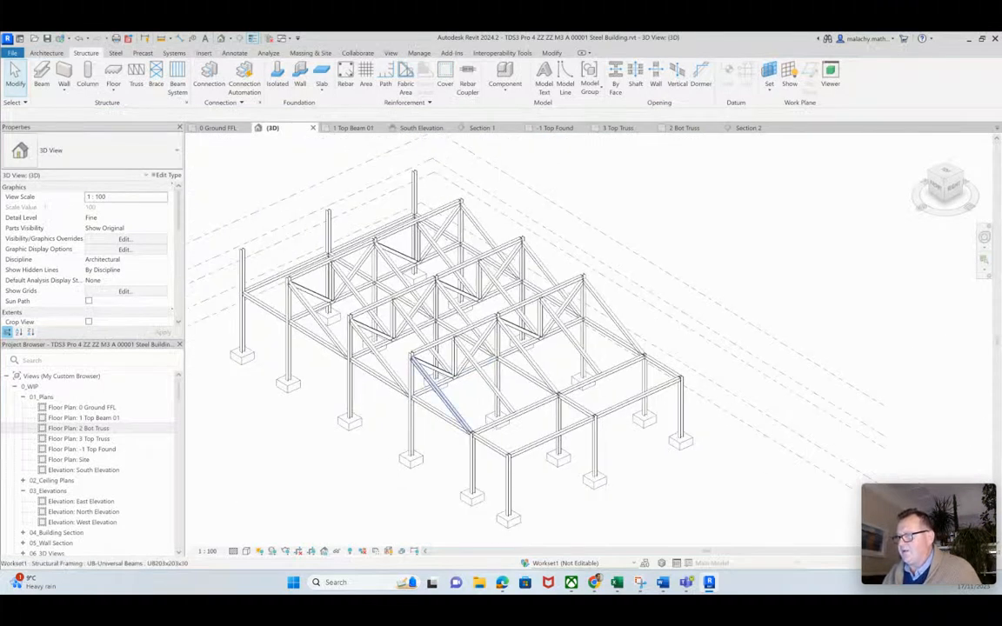
{"action": "middle_click_drag", "start_coordinate": [561, 299], "coordinate": [559, 300]}
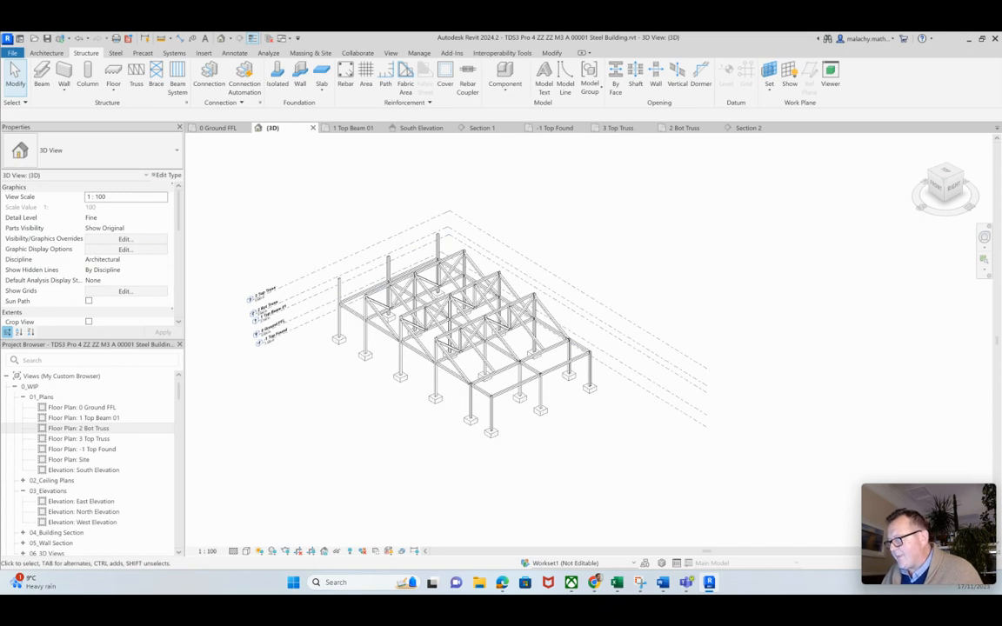
{"action": "mouse_move", "coordinate": [461, 357]}
{"action": "middle_mouse_down", "text": "shift"}
{"action": "mouse_move", "coordinate": [519, 302]}
{"action": "mouse_move", "coordinate": [593, 308]}
{"action": "mouse_move", "coordinate": [580, 332]}
{"action": "mouse_move", "coordinate": [464, 352]}
{"action": "middle_mouse_up", "text": "shift"}
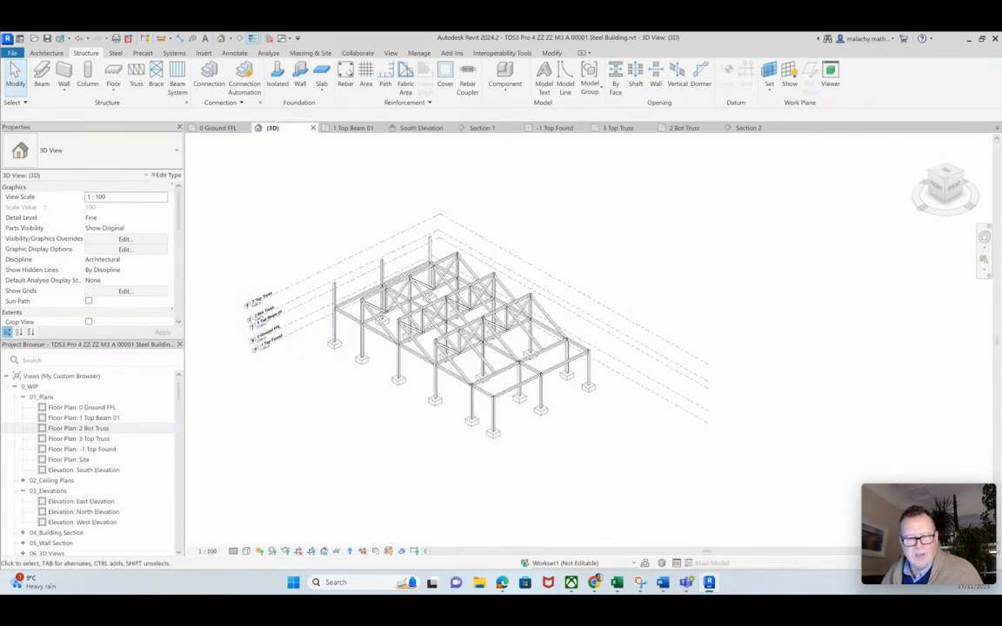